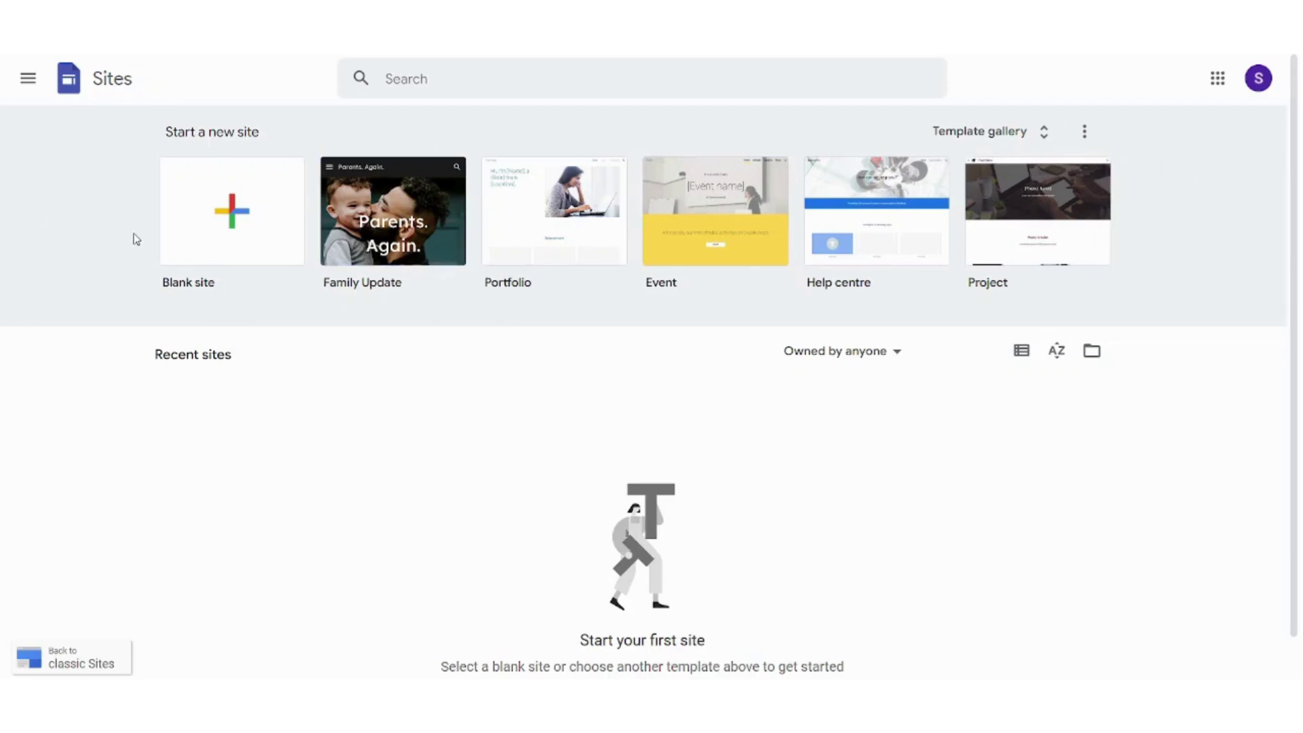
Step: Start a new site from the Blank site tile on the Google Sites home page
click(222, 201)
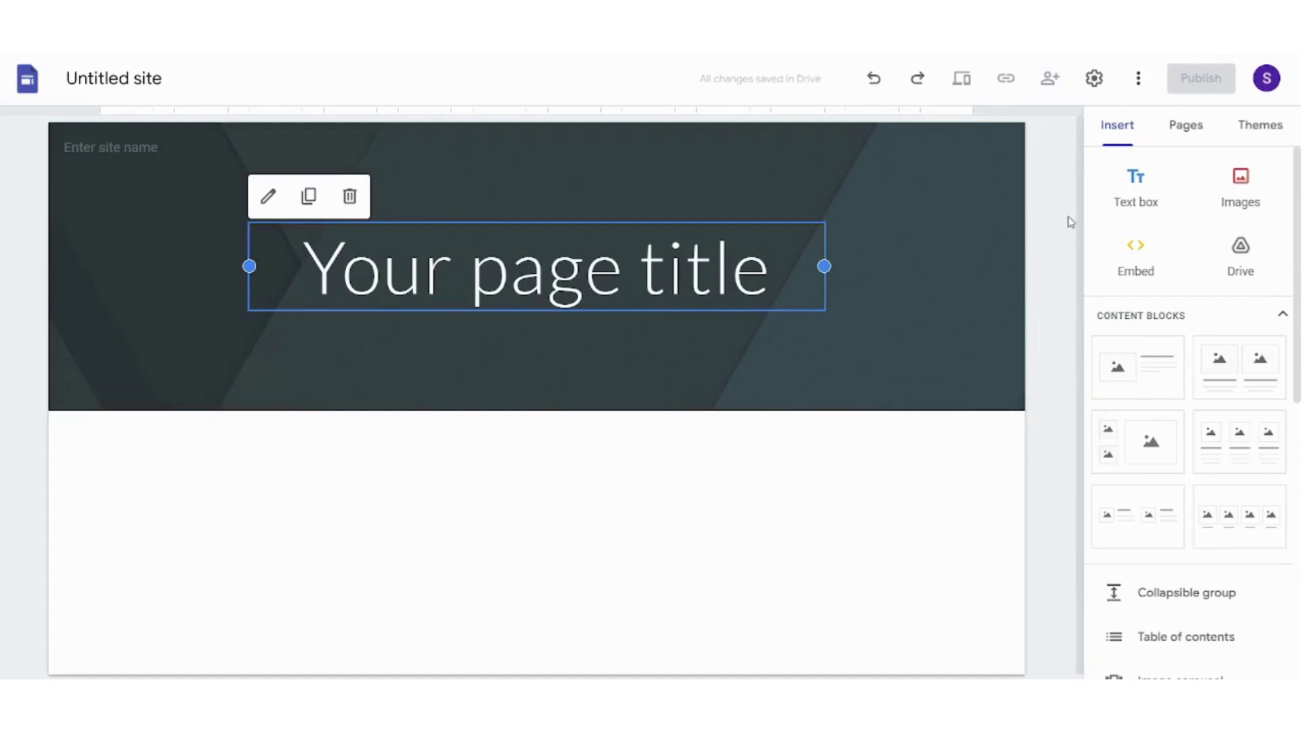
Step: Rename the untitled site to 'Oil-and-Gas-Company'
click(114, 78)
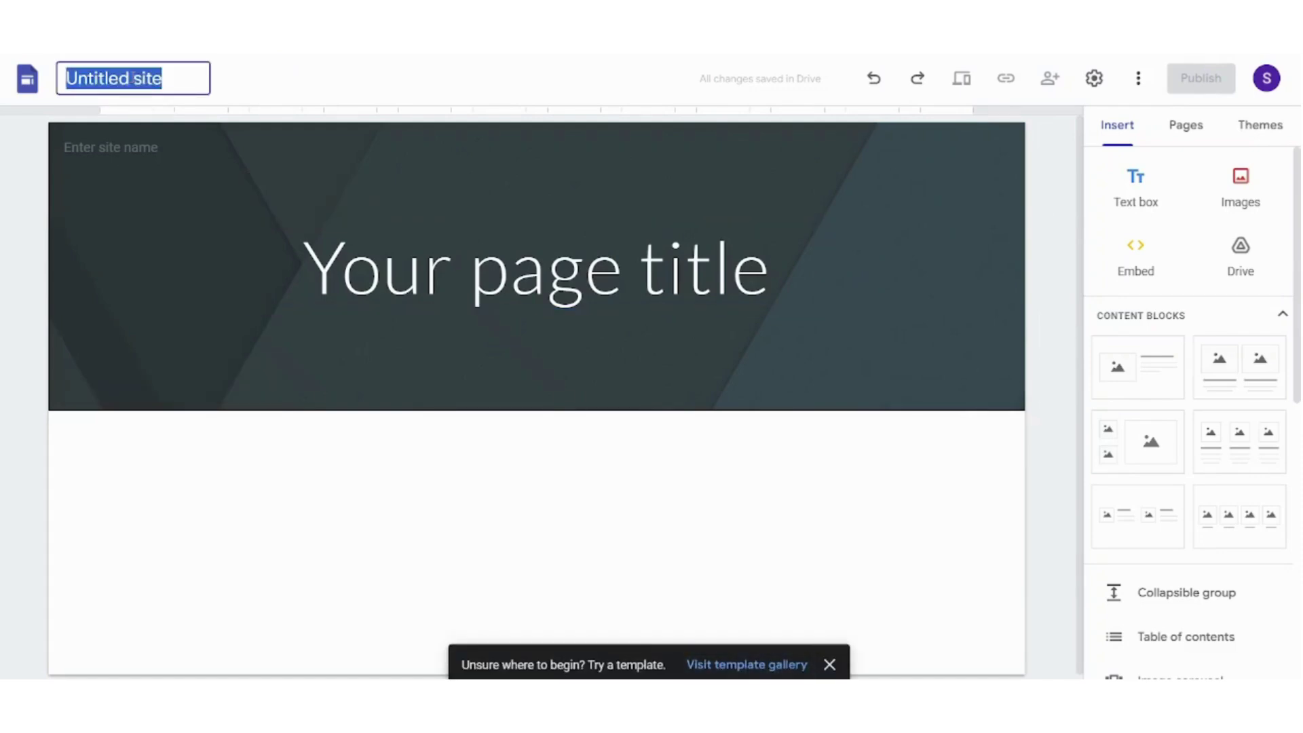
text(Oil)
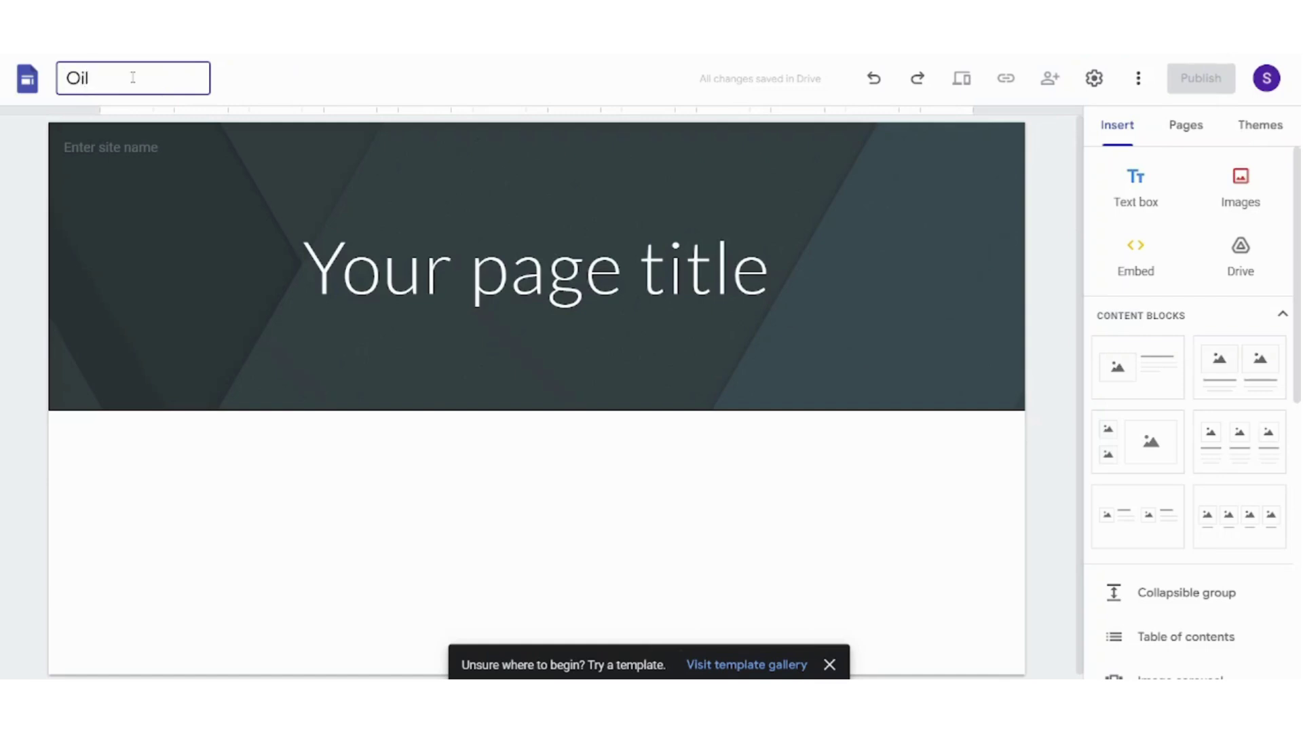
text(-and-)
text(Gas)
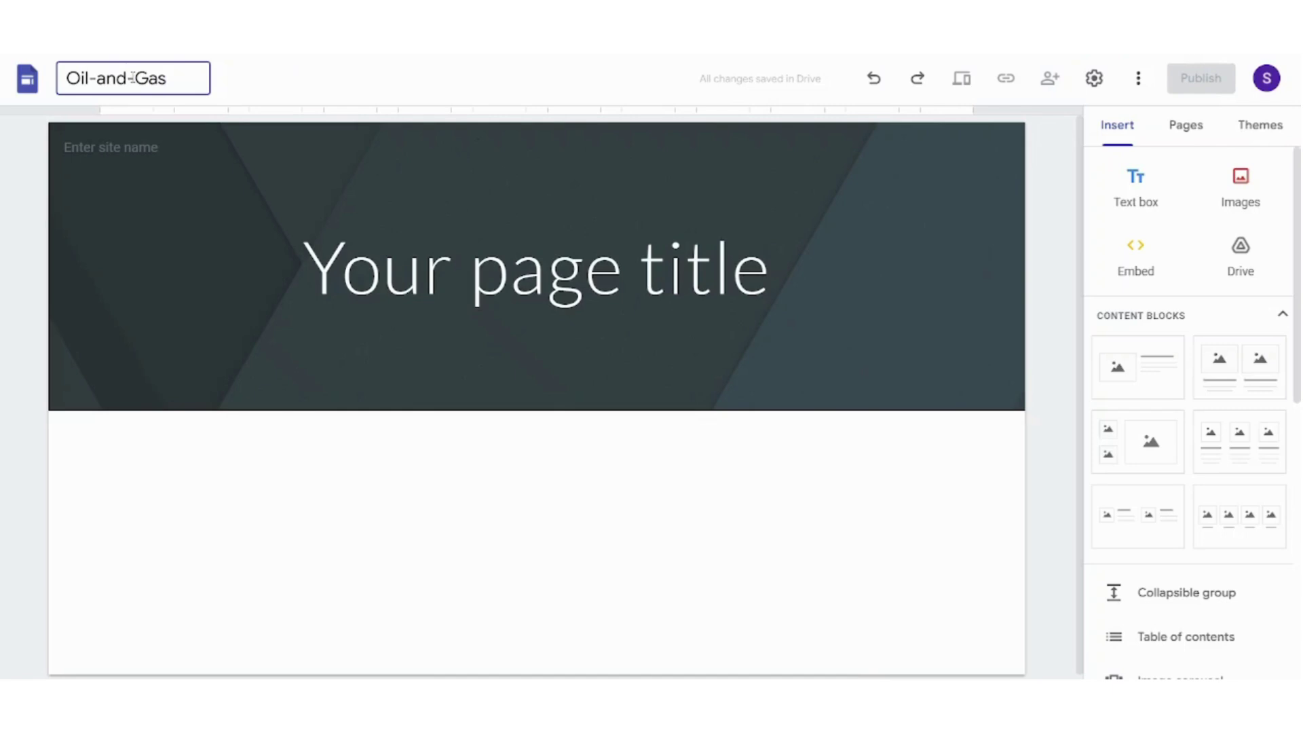
text(-Company)
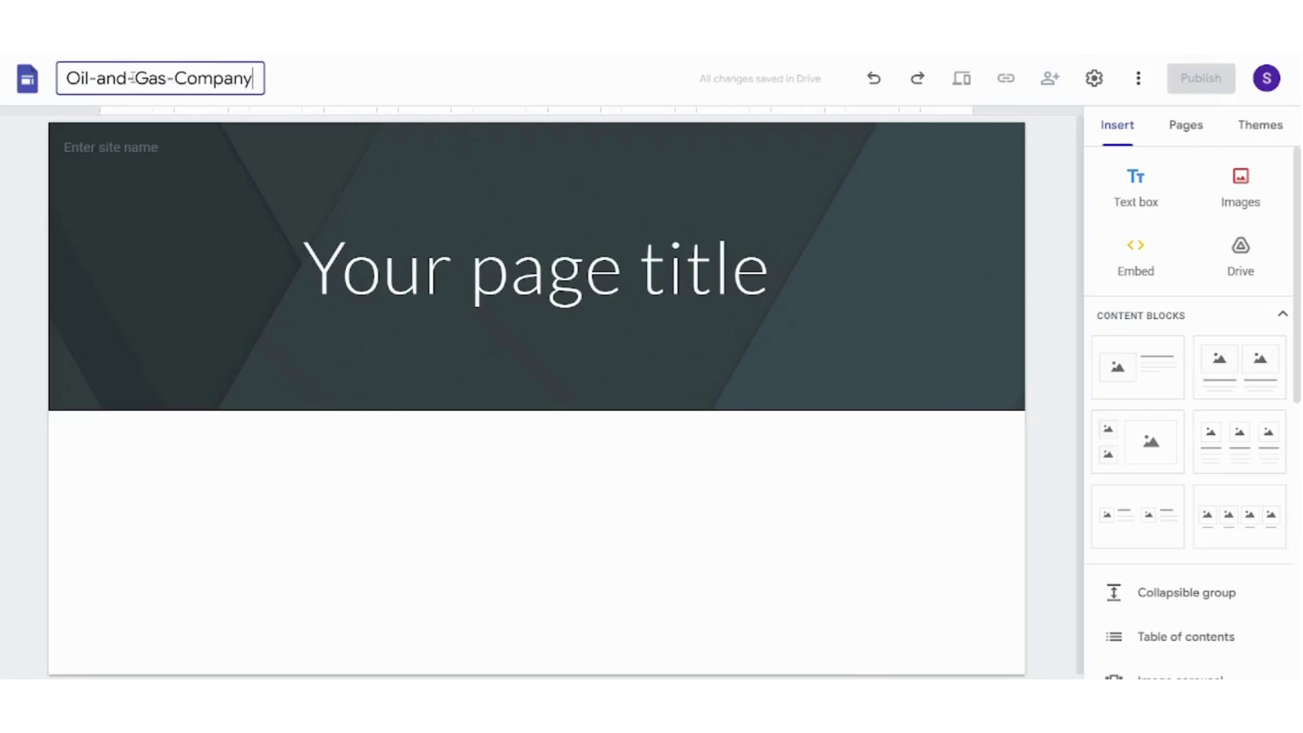
click(1035, 291)
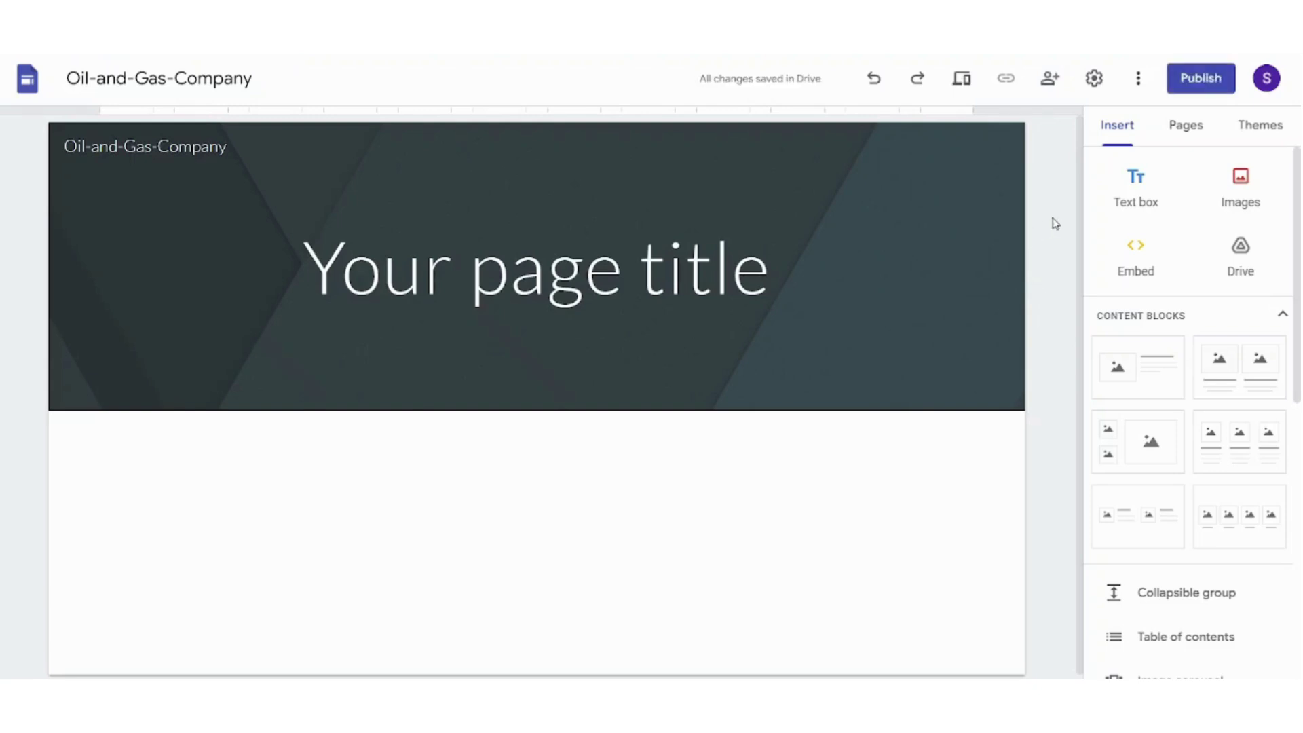
Step: Try the Simple theme's maroon, green, purple and custom colours, settling on dark grey
click(1271, 126)
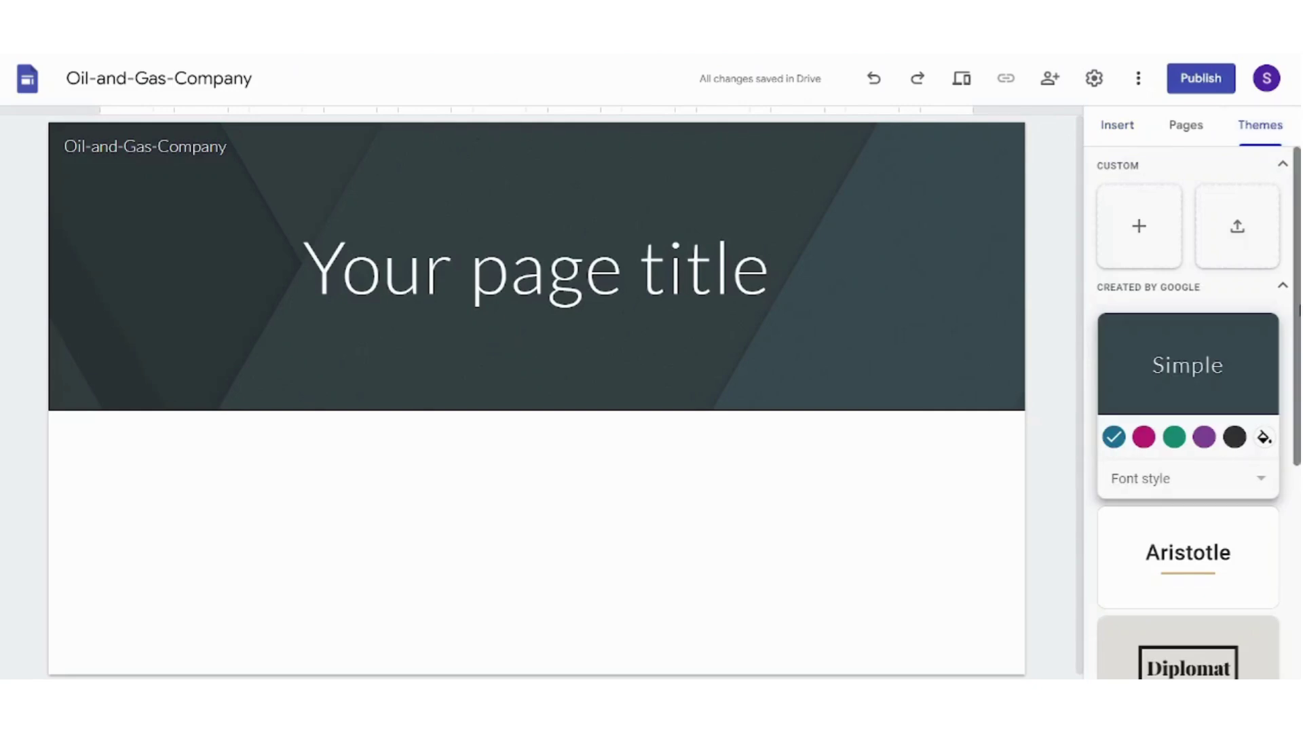
scroll(1294, 368, down, 3)
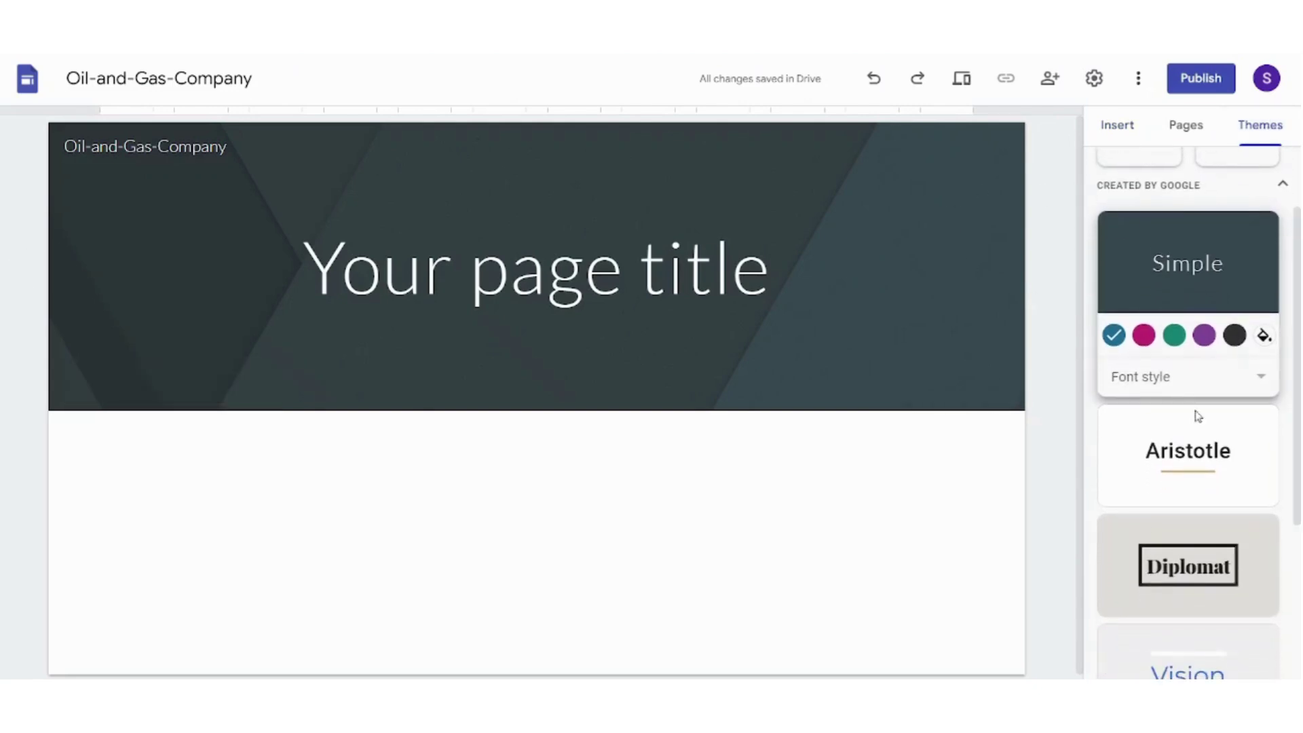
click(1147, 338)
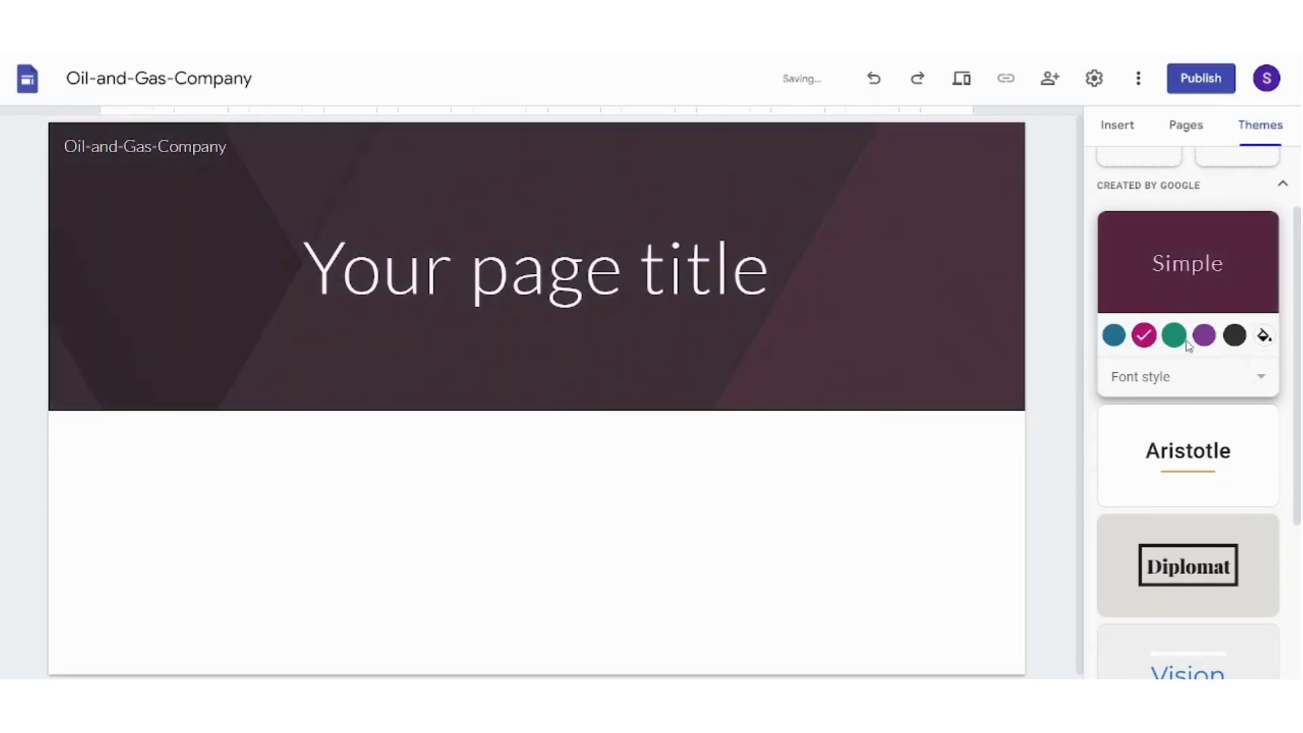
click(1177, 343)
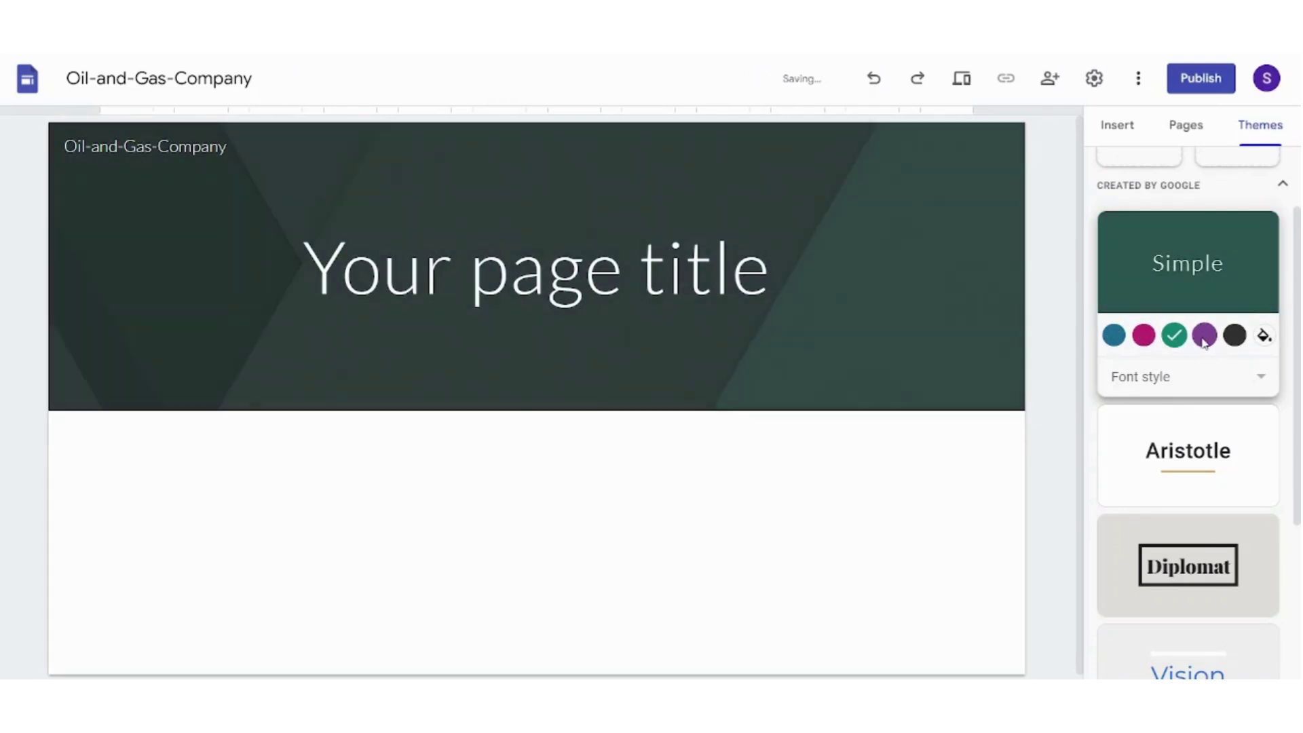
click(1207, 339)
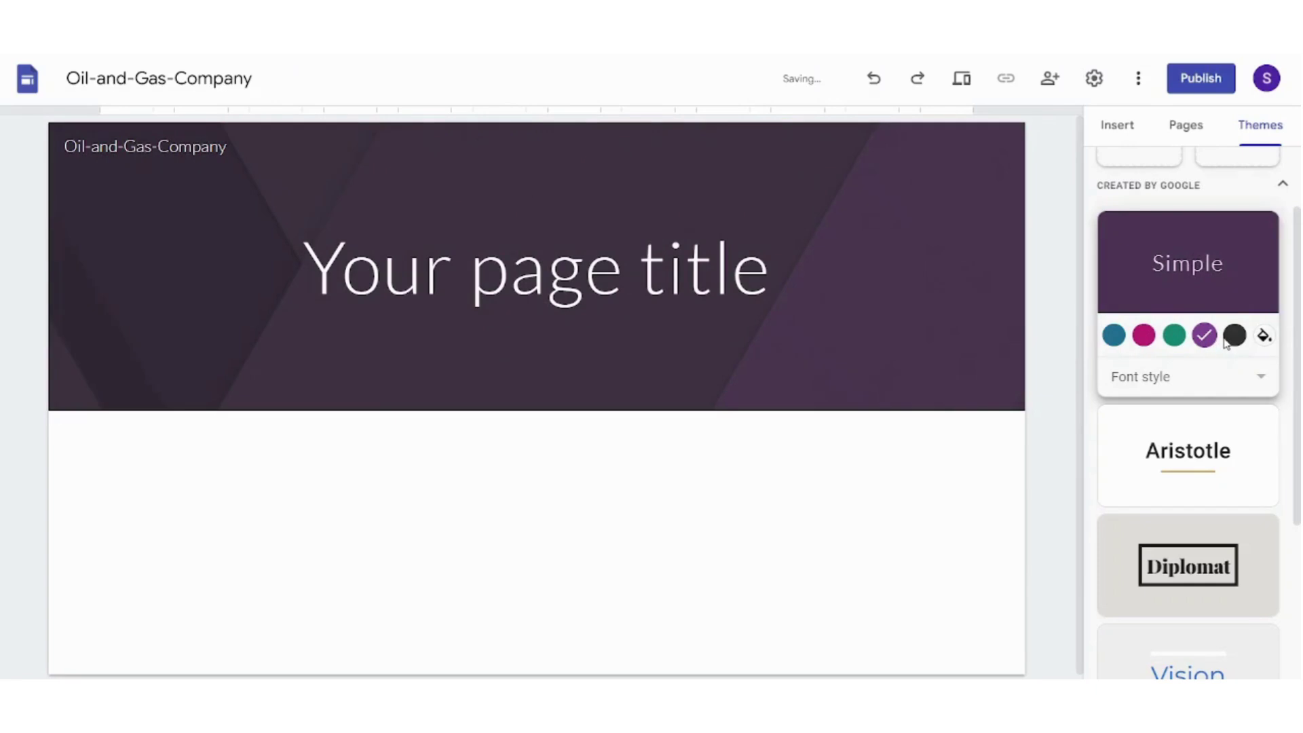
click(1231, 340)
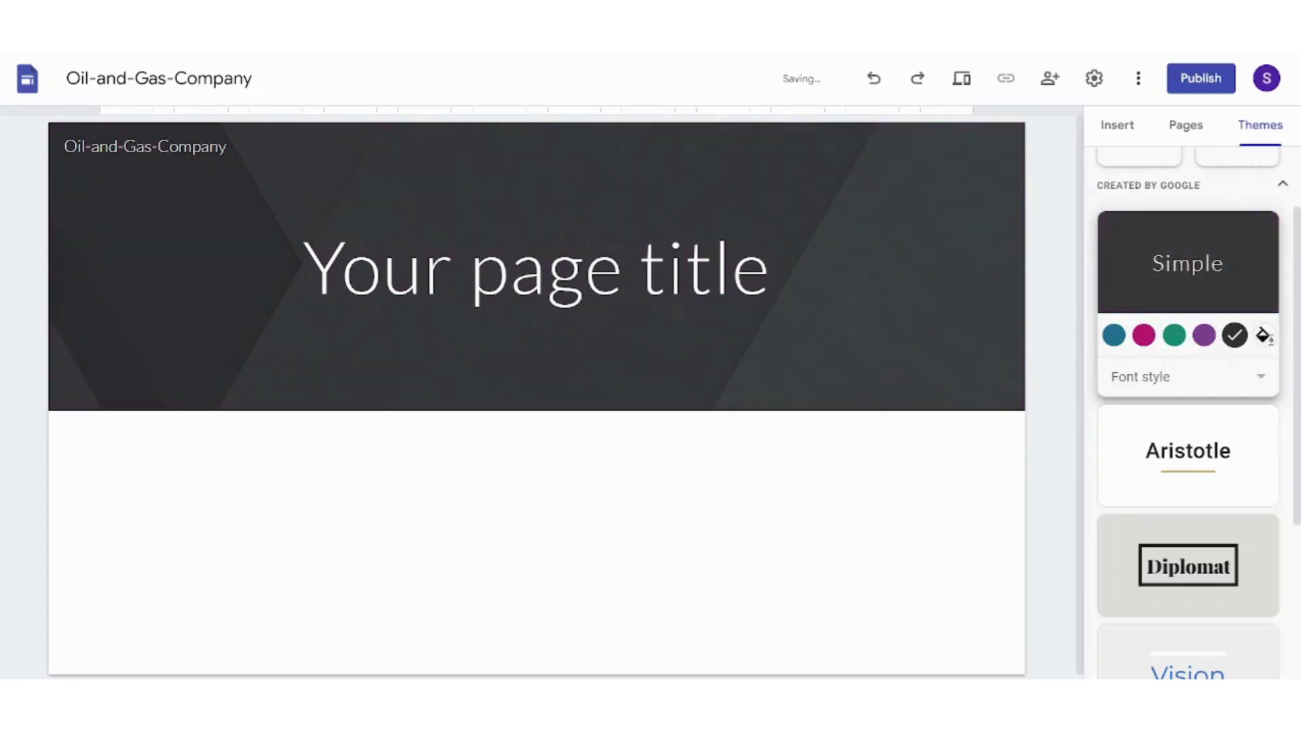
click(1265, 336)
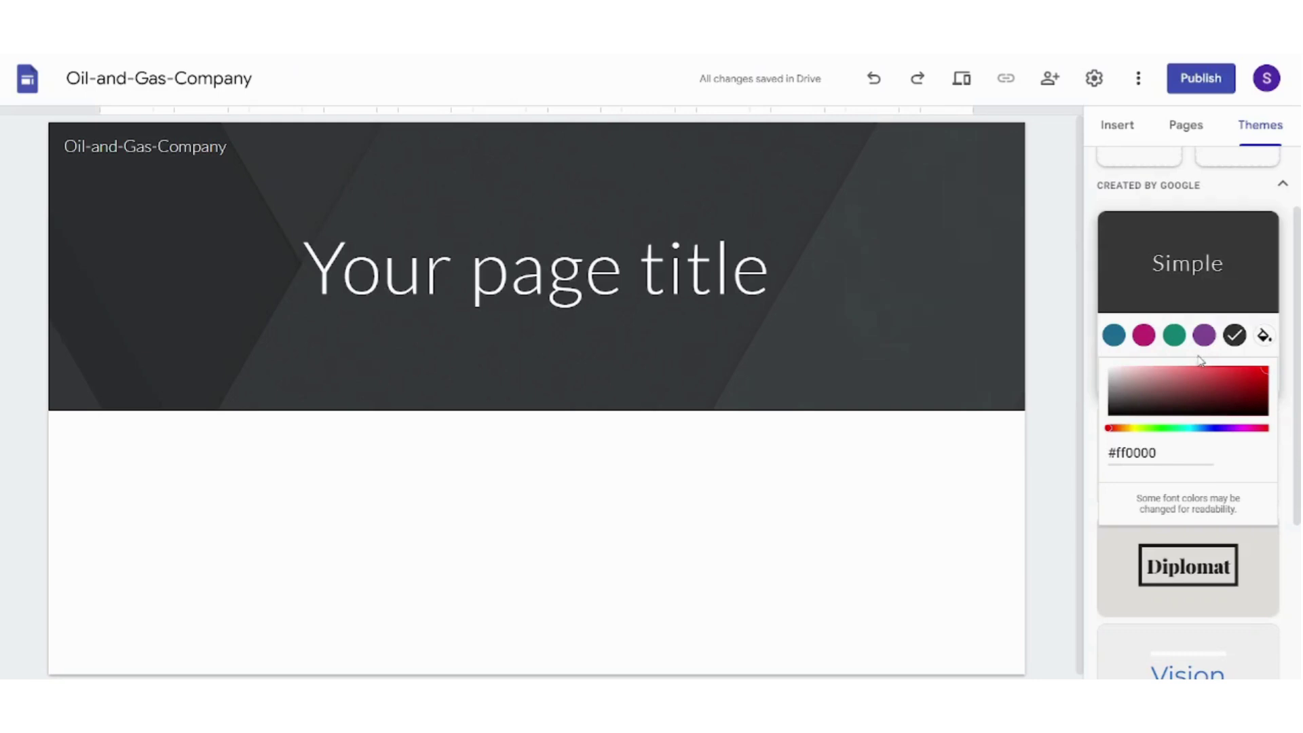
click(1289, 232)
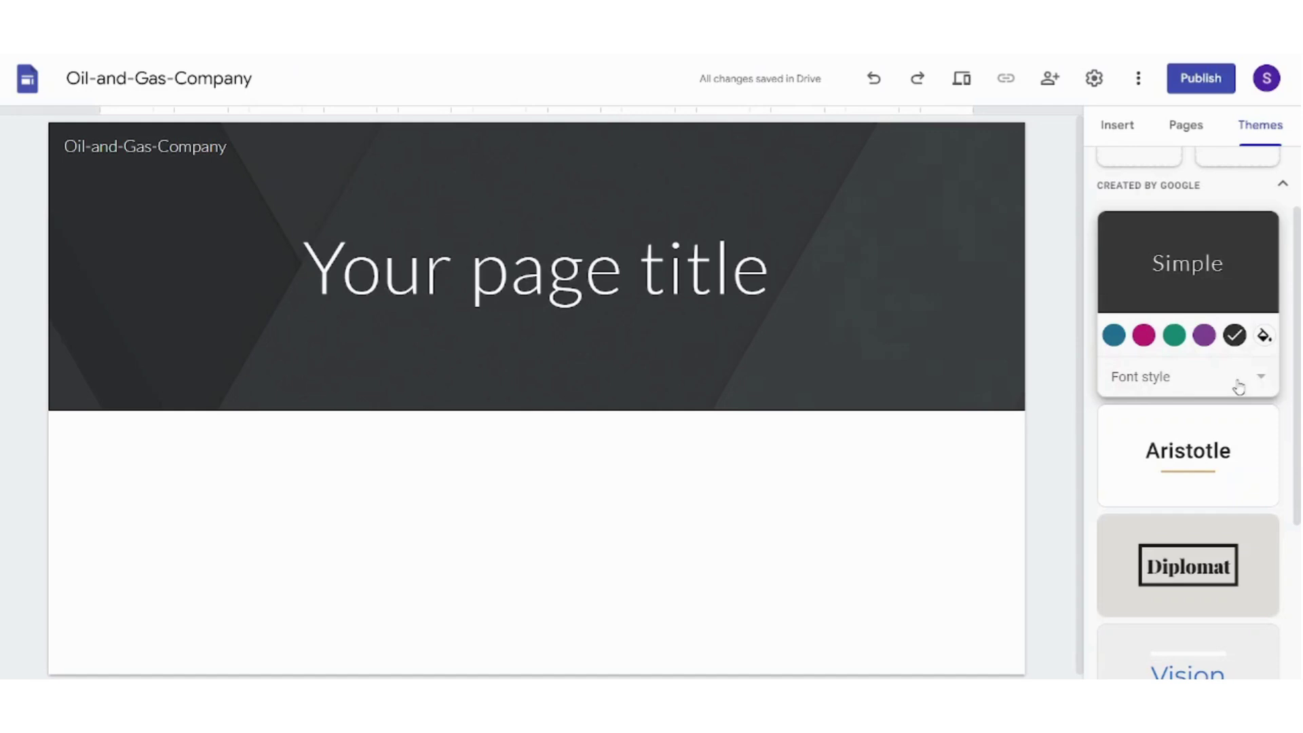
click(1264, 335)
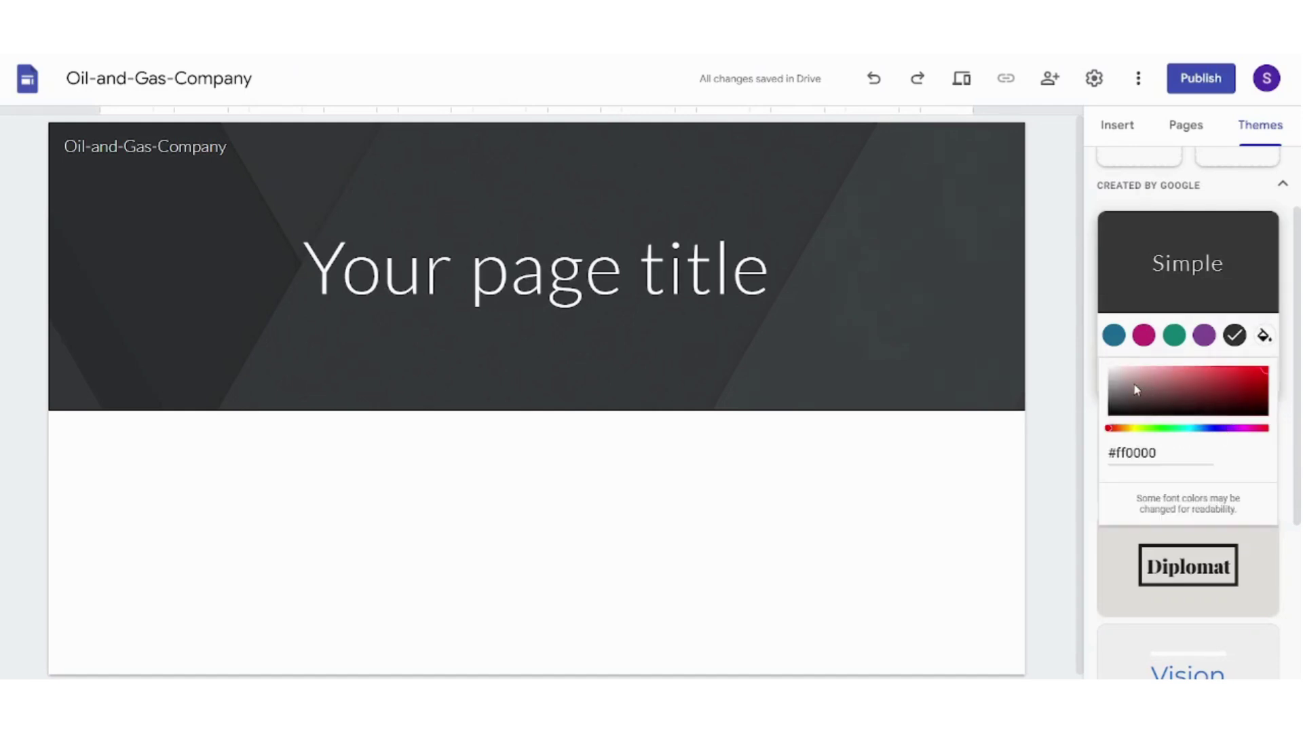
click(1285, 269)
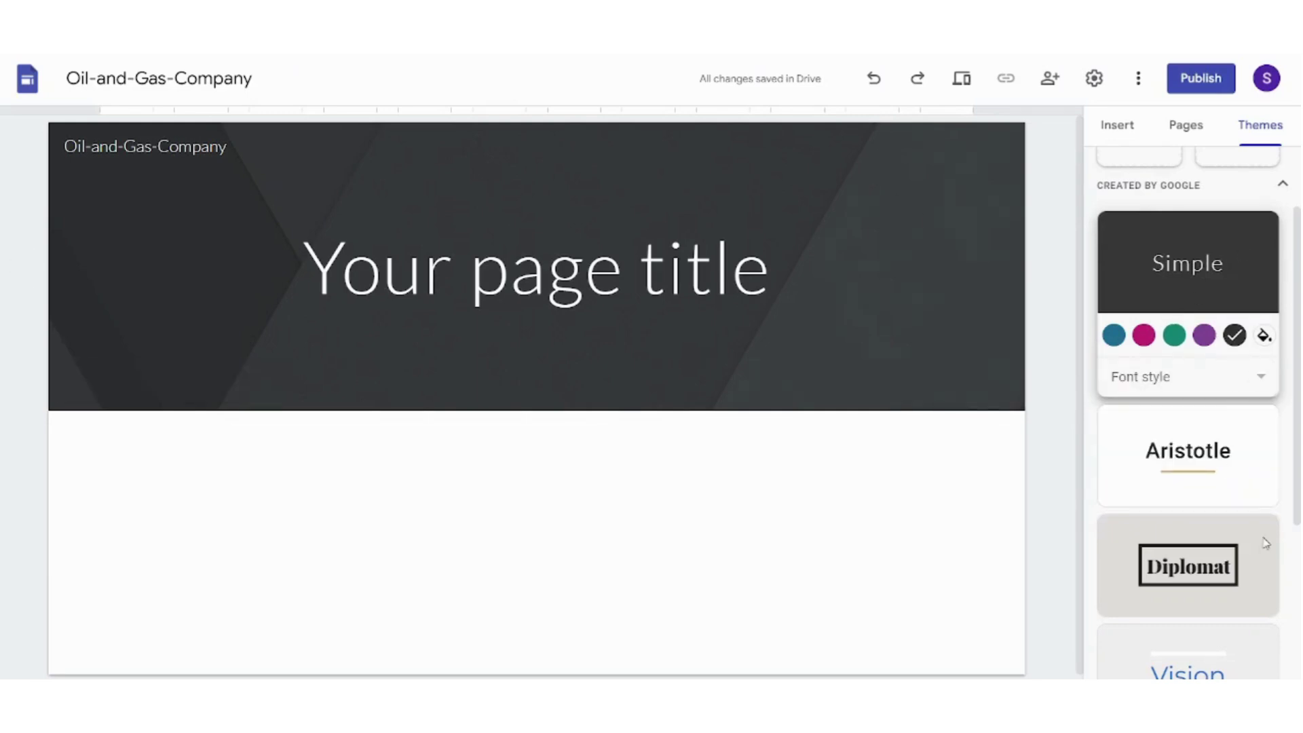
scroll(1263, 254, down, 4)
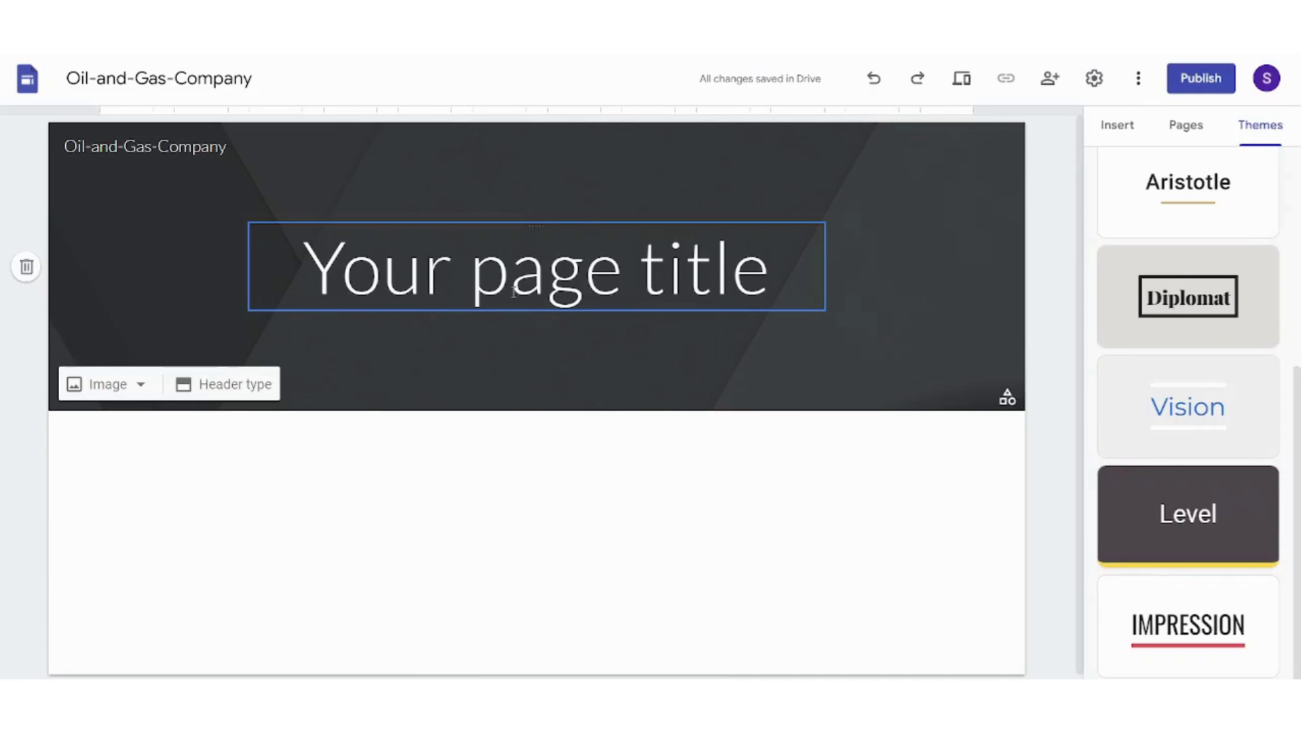
Step: Upload an oil-pump photo as the header background, then reset to the plain dark header
click(1118, 133)
mouse_move(80, 267)
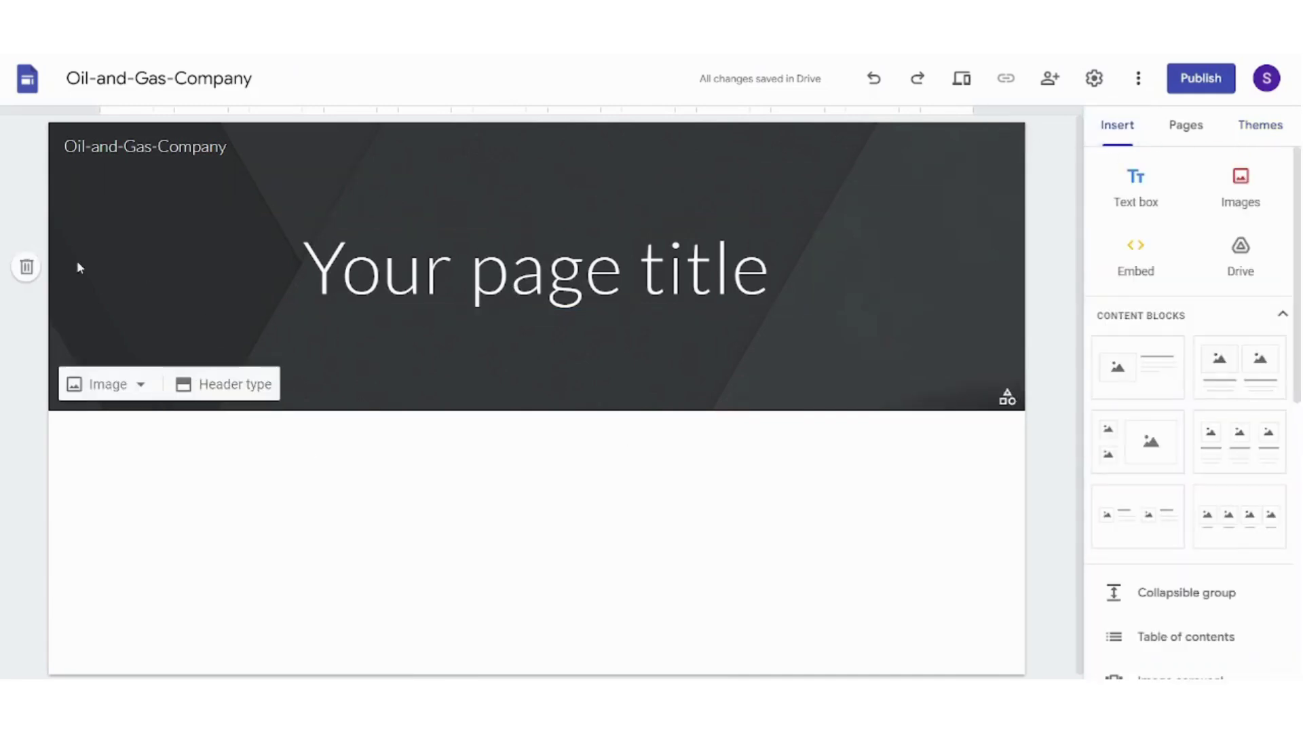
click(138, 386)
click(132, 430)
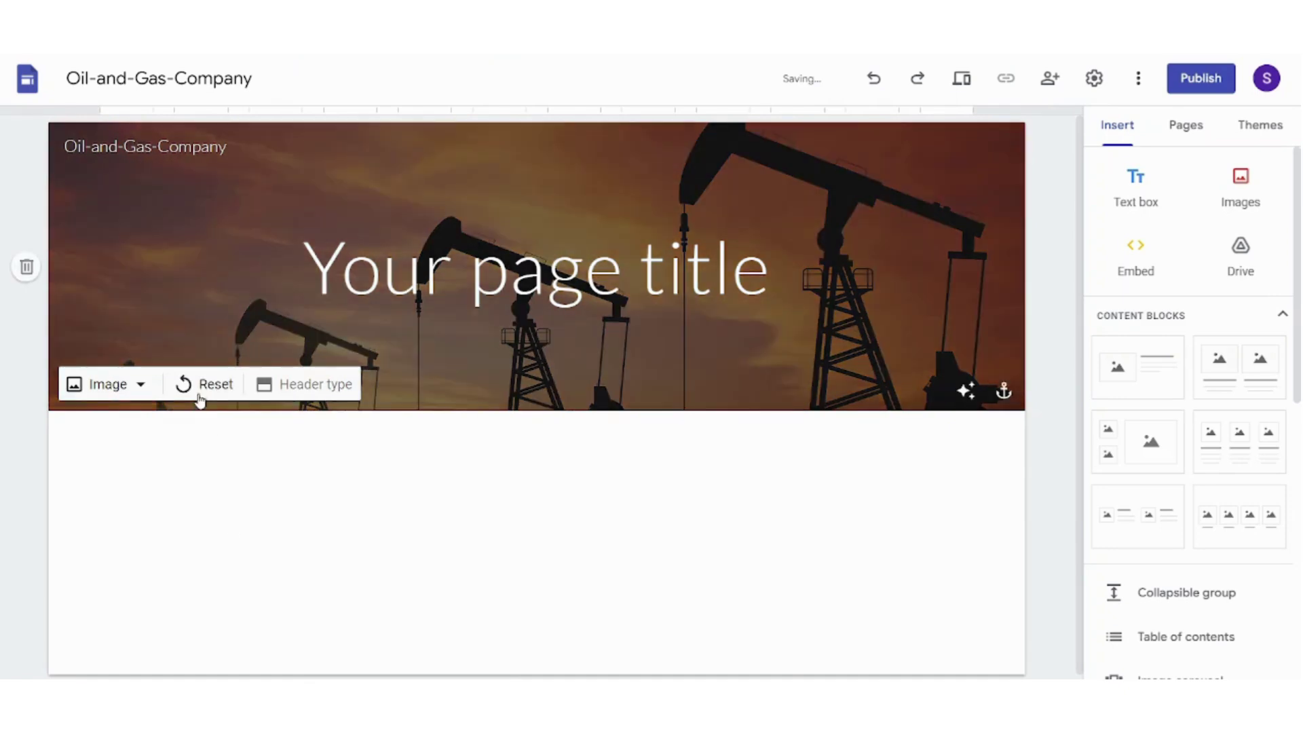
click(199, 393)
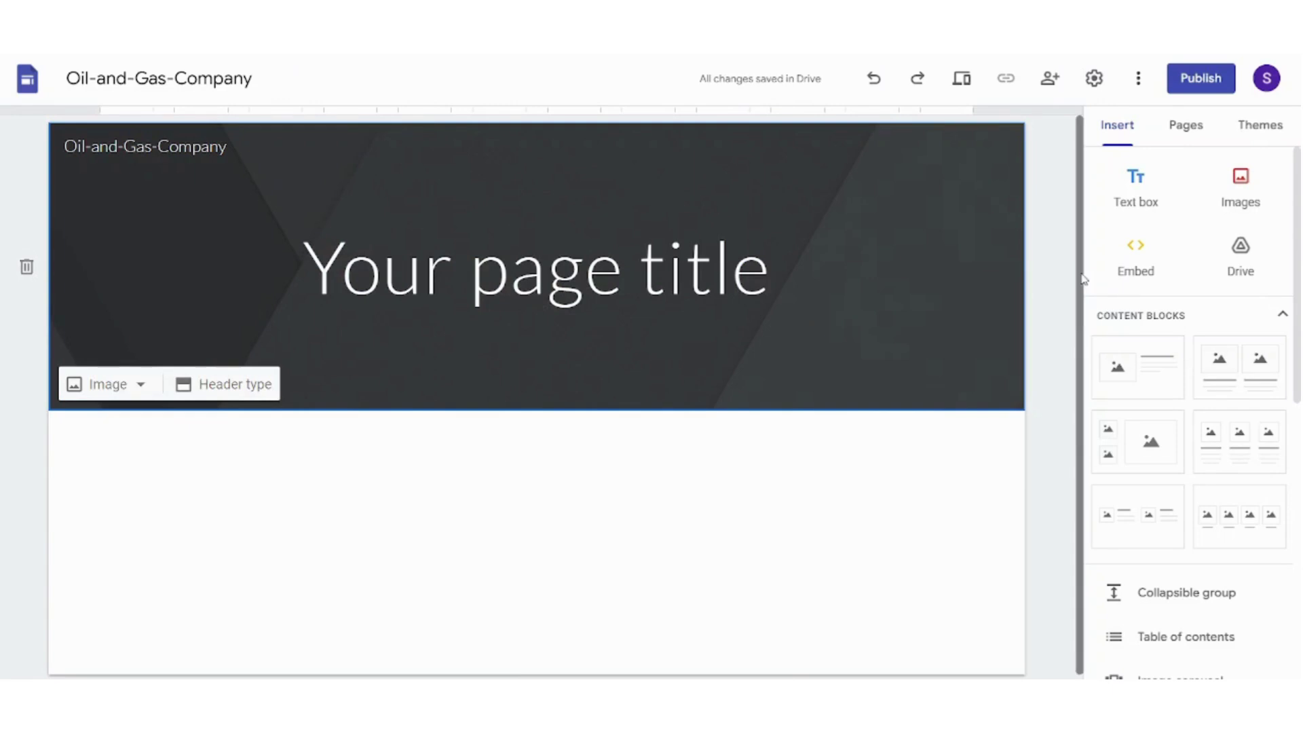
Step: Upload the oil-pump sunset photo into a new section below the header
scroll(1083, 285, down, 1)
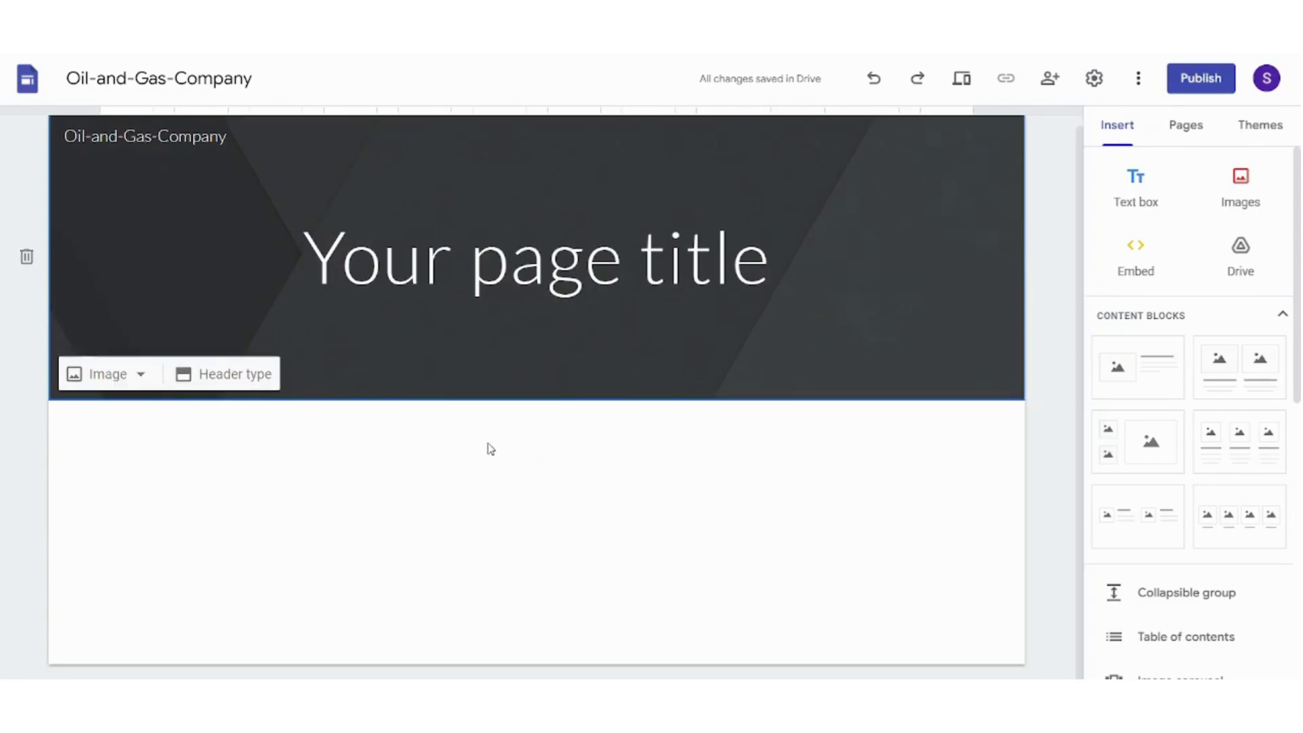
double_click(545, 485)
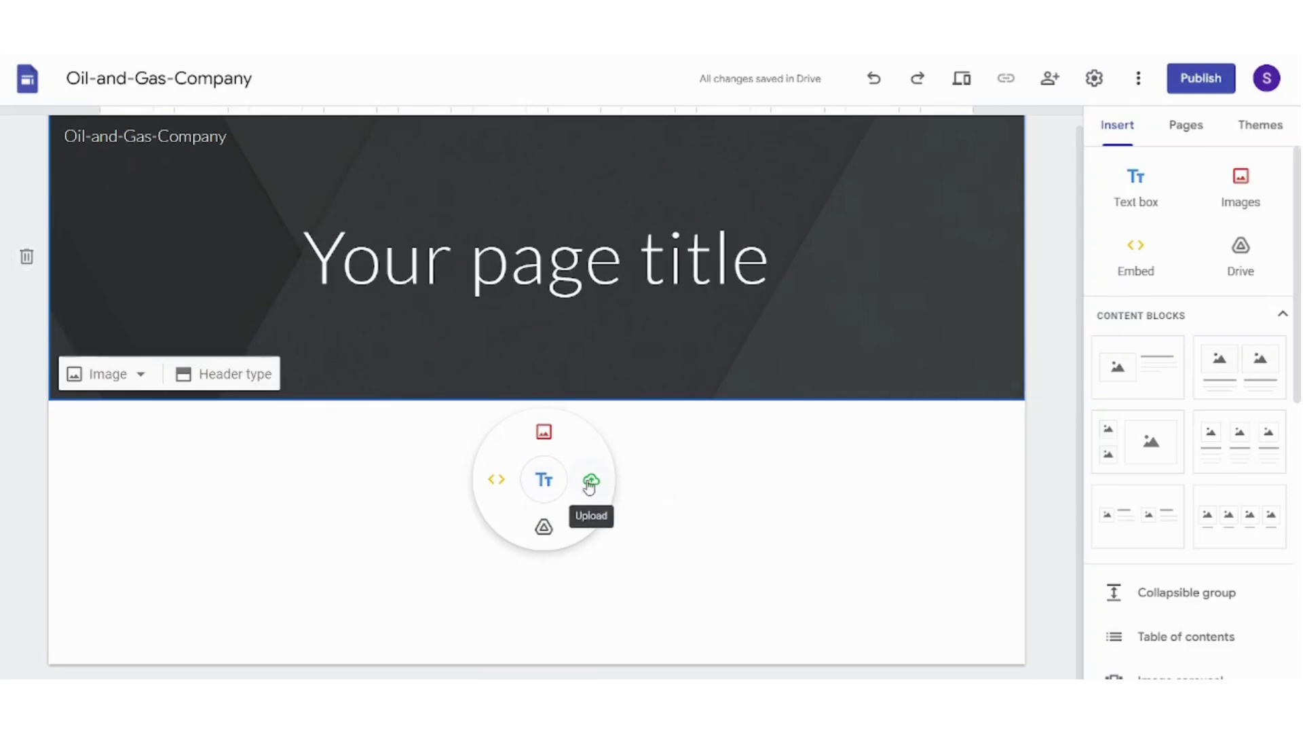
click(925, 495)
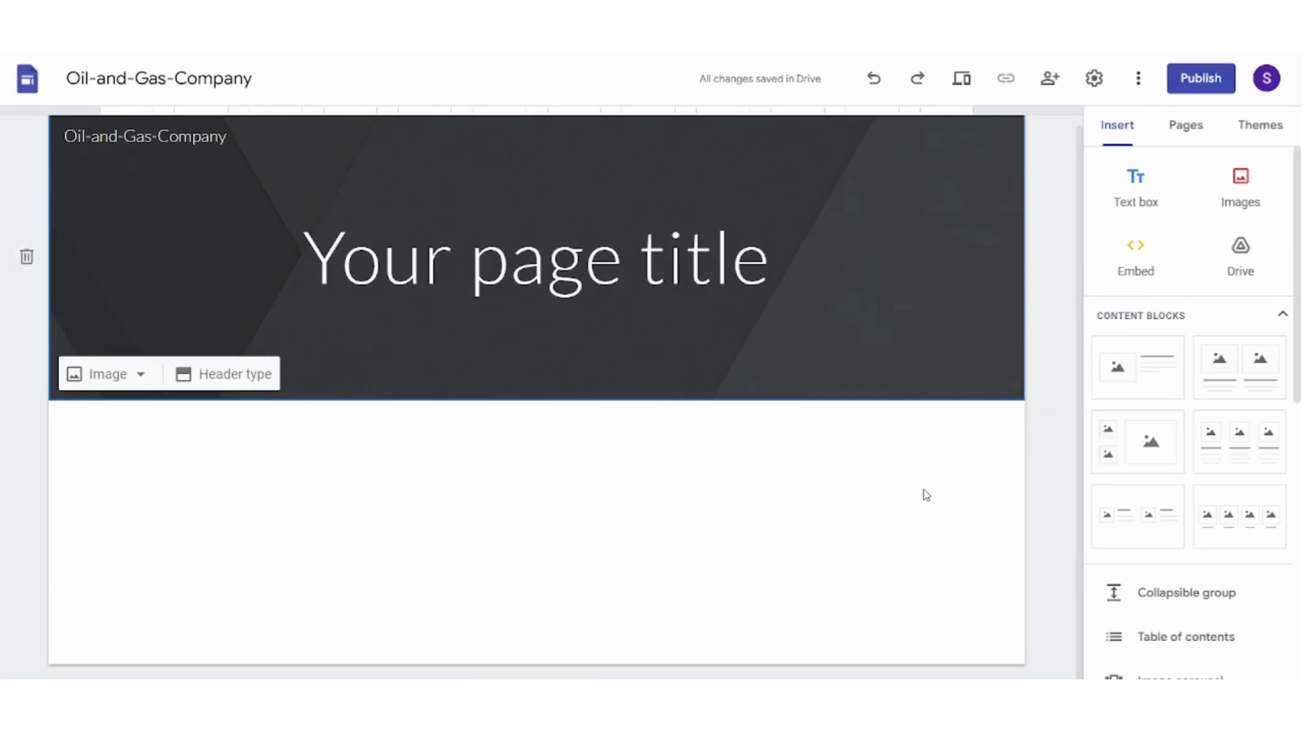
click(1241, 196)
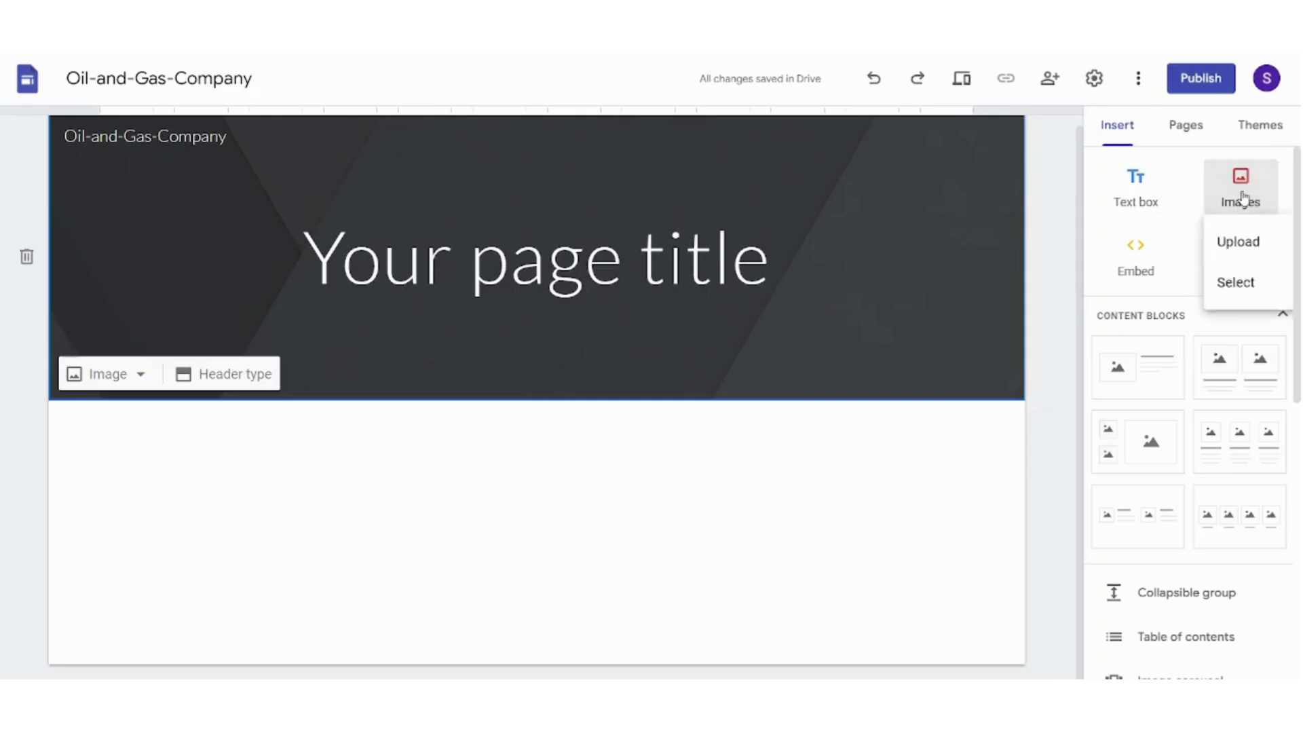
click(1239, 243)
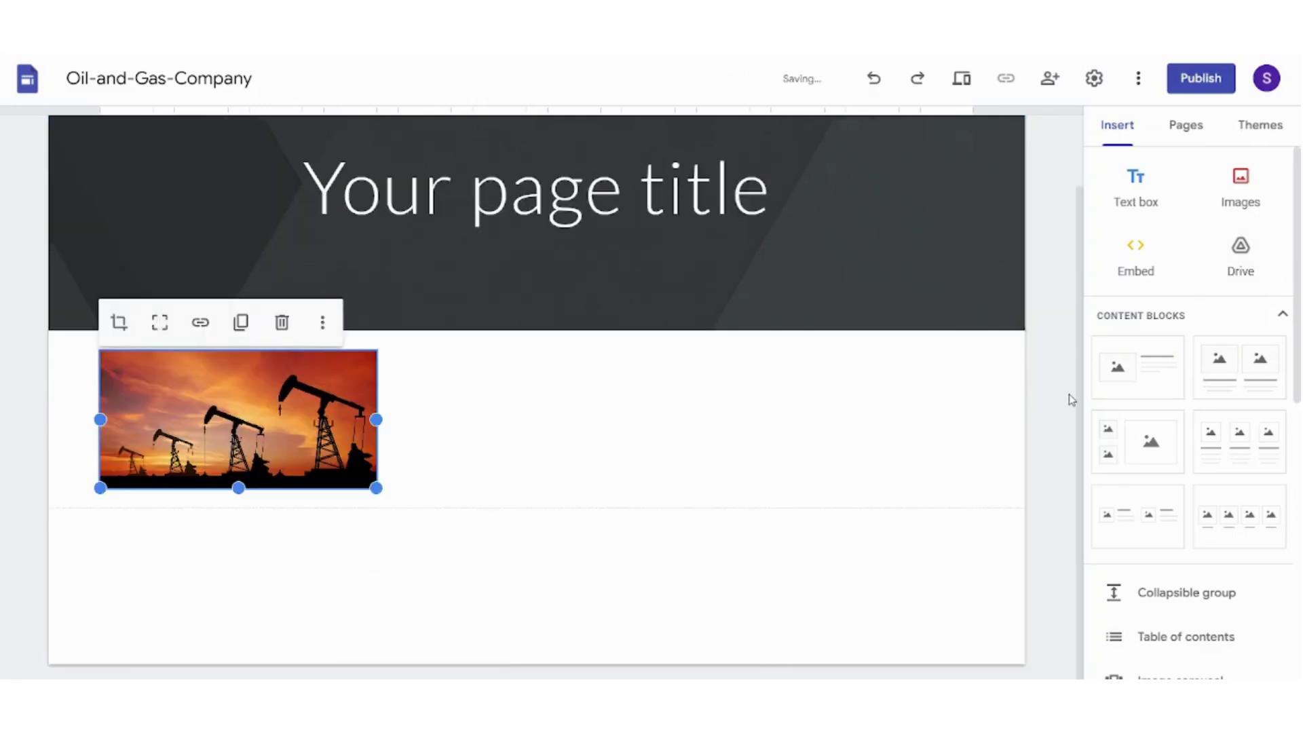
Step: Enlarge the oil-pump photo to span nearly the full page width
click(1088, 477)
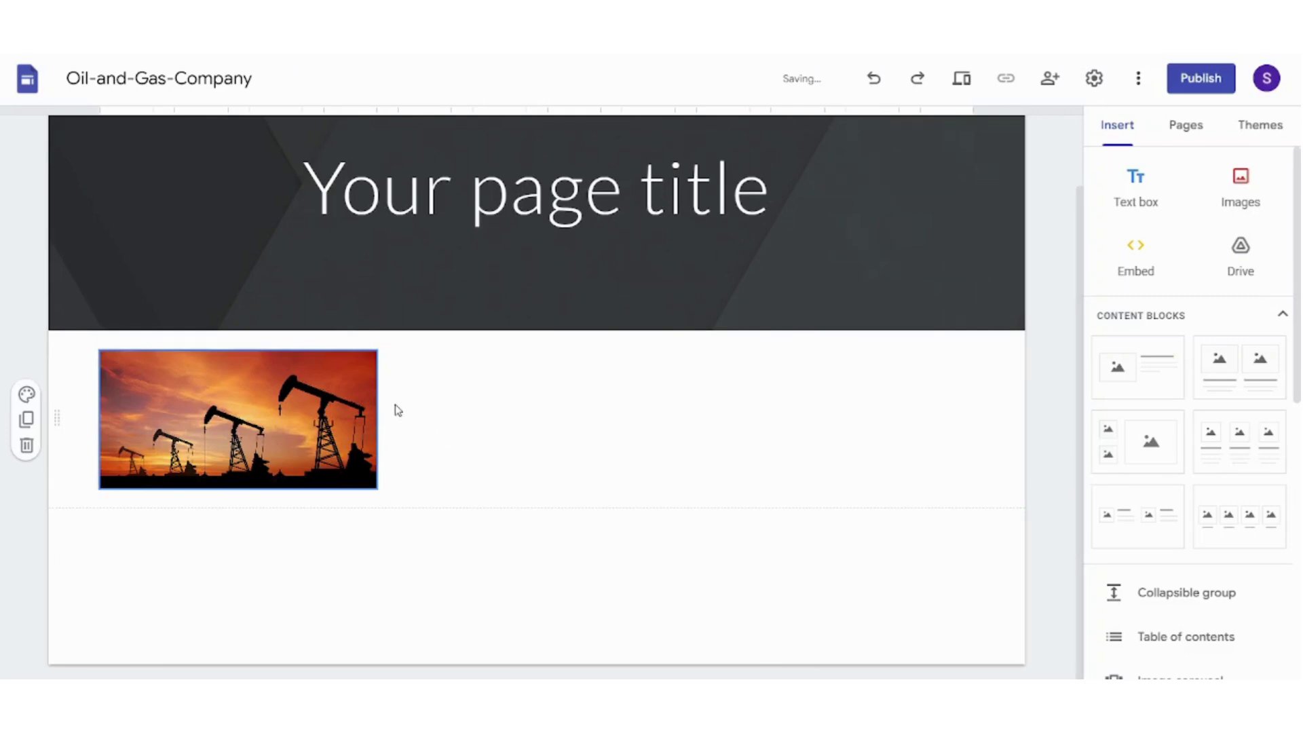
click(336, 411)
click(378, 500)
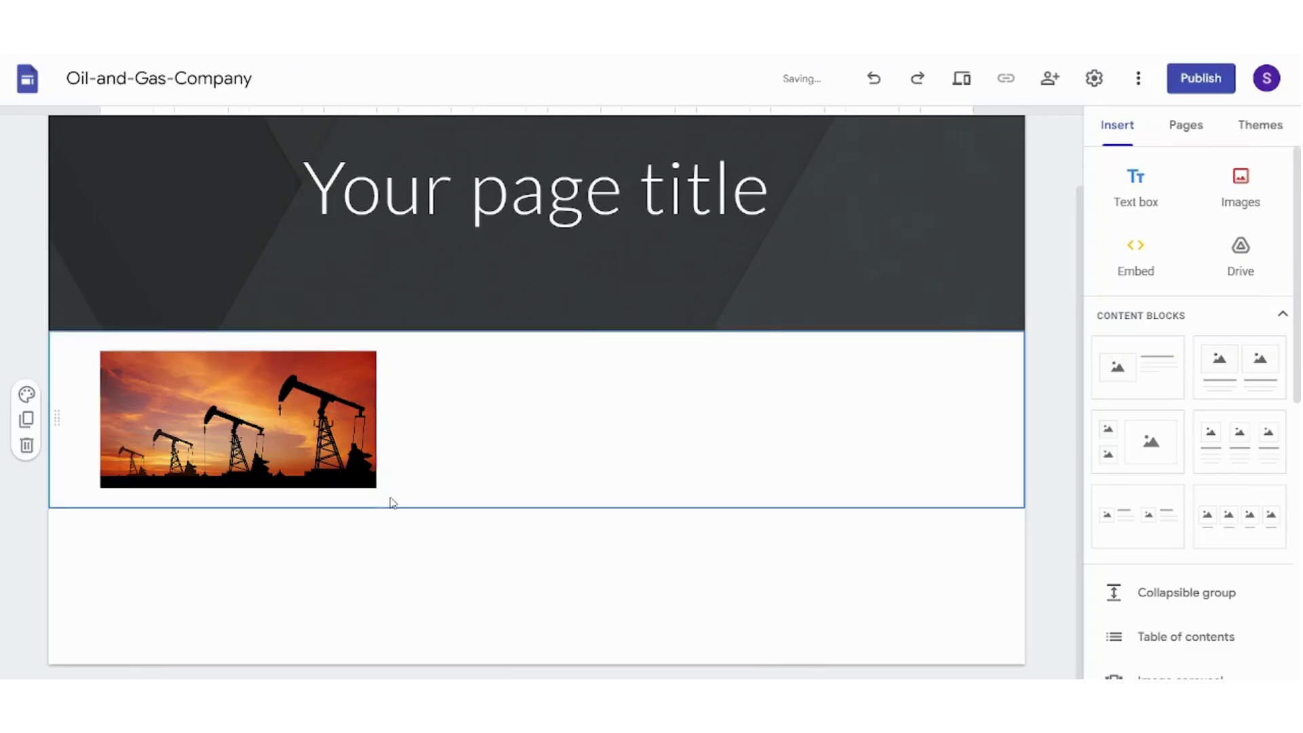
click(363, 478)
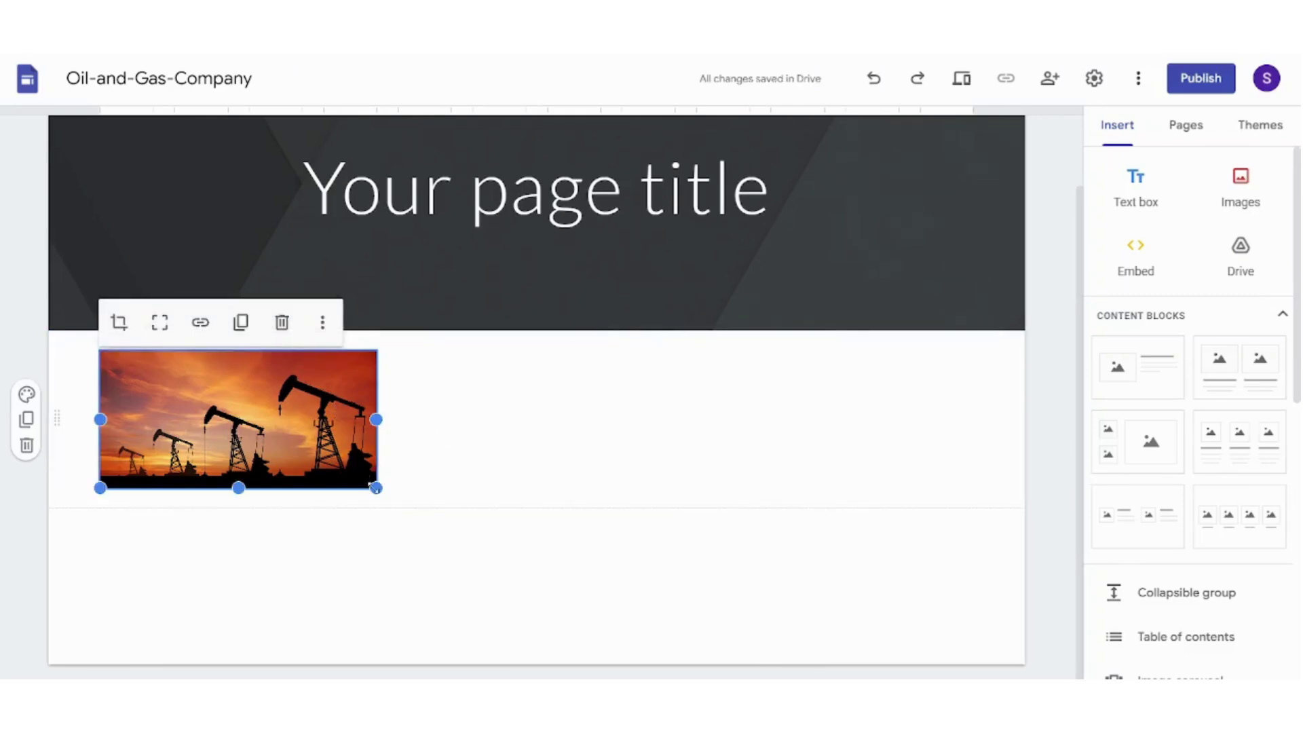
drag(377, 489, 824, 635)
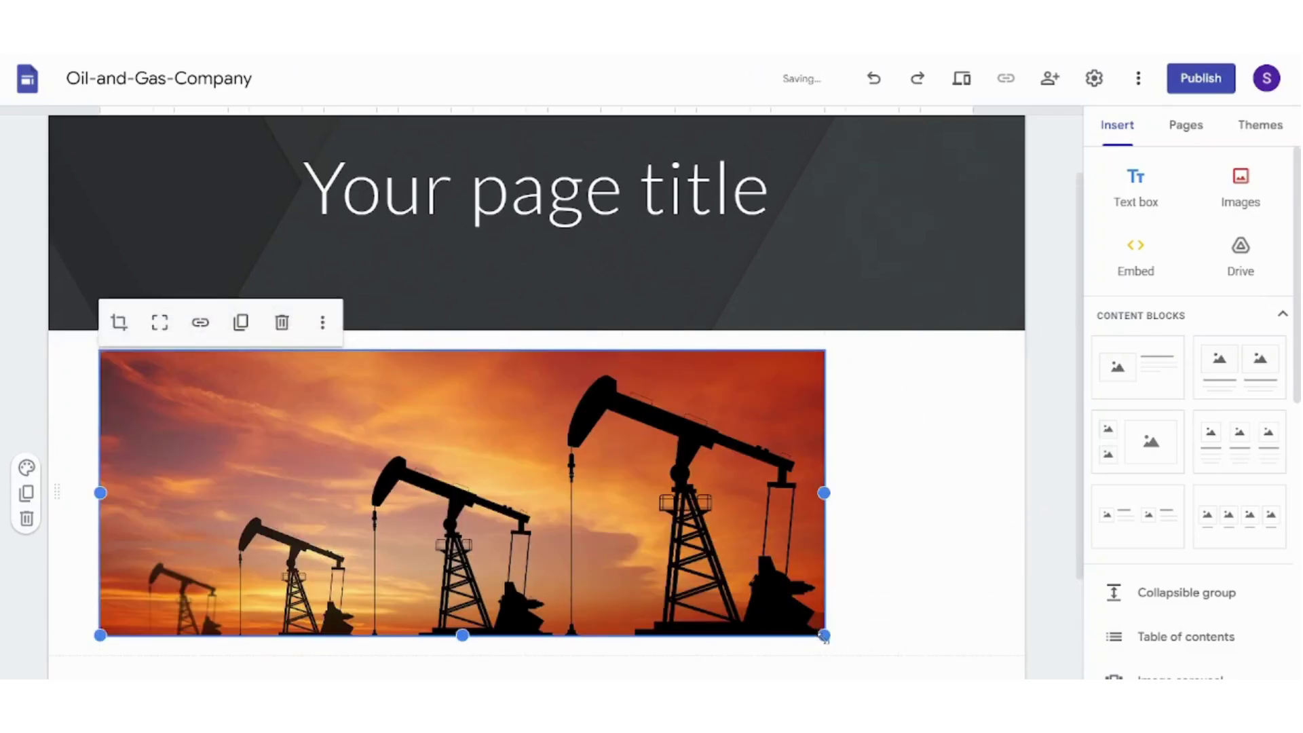
drag(824, 635, 973, 670)
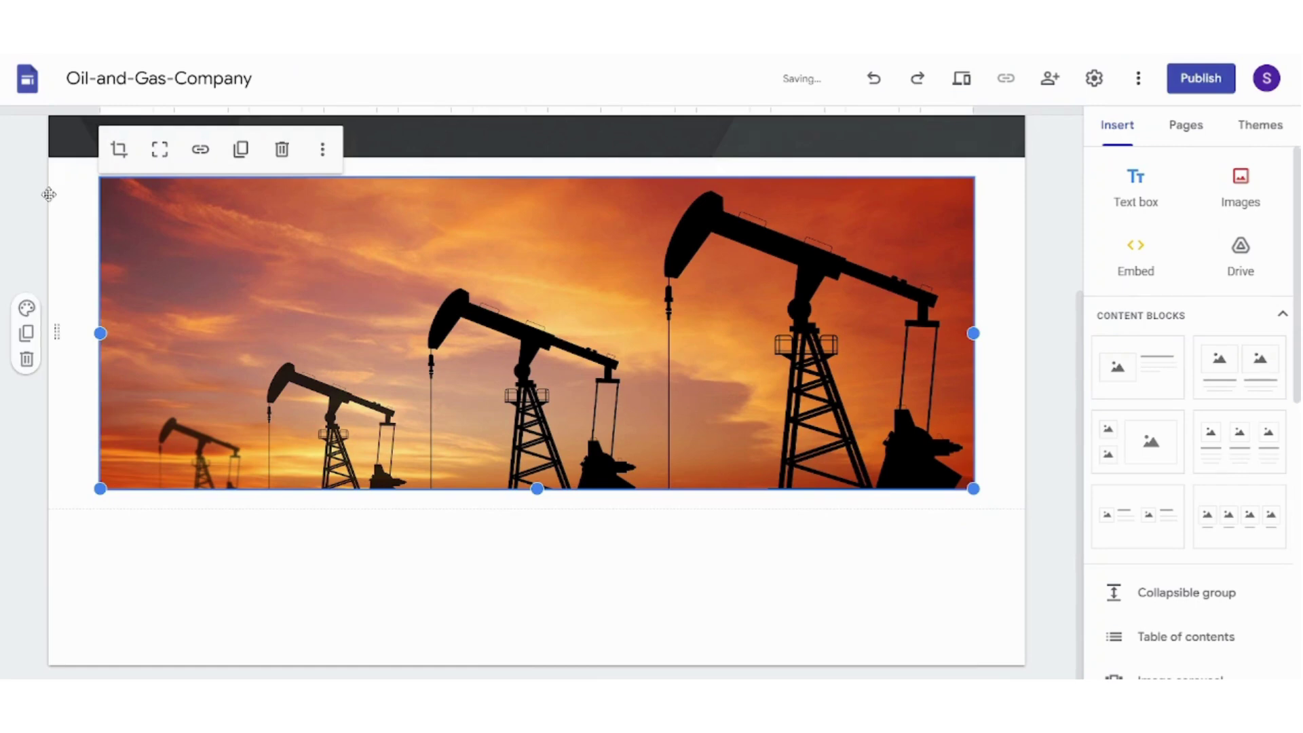
Step: Try light grey and dark section colours for the banner, ending on light grey Style 2
click(25, 309)
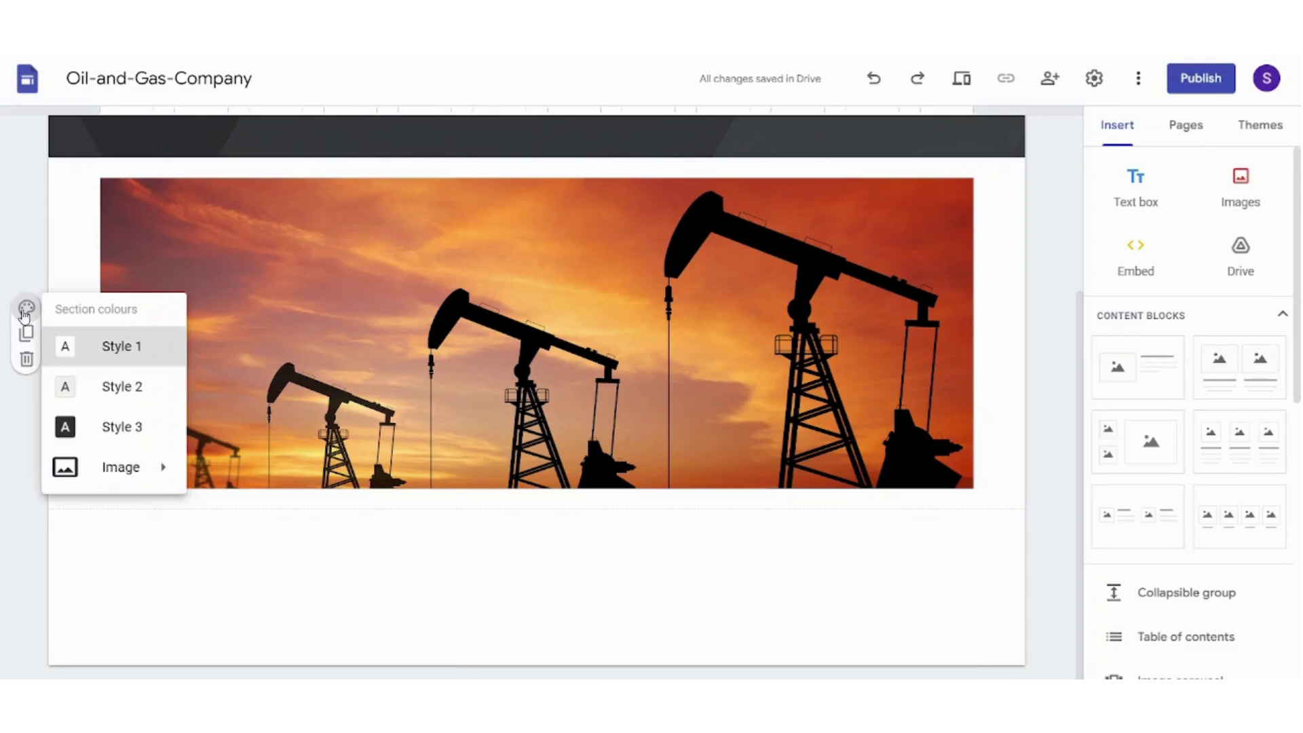
click(136, 403)
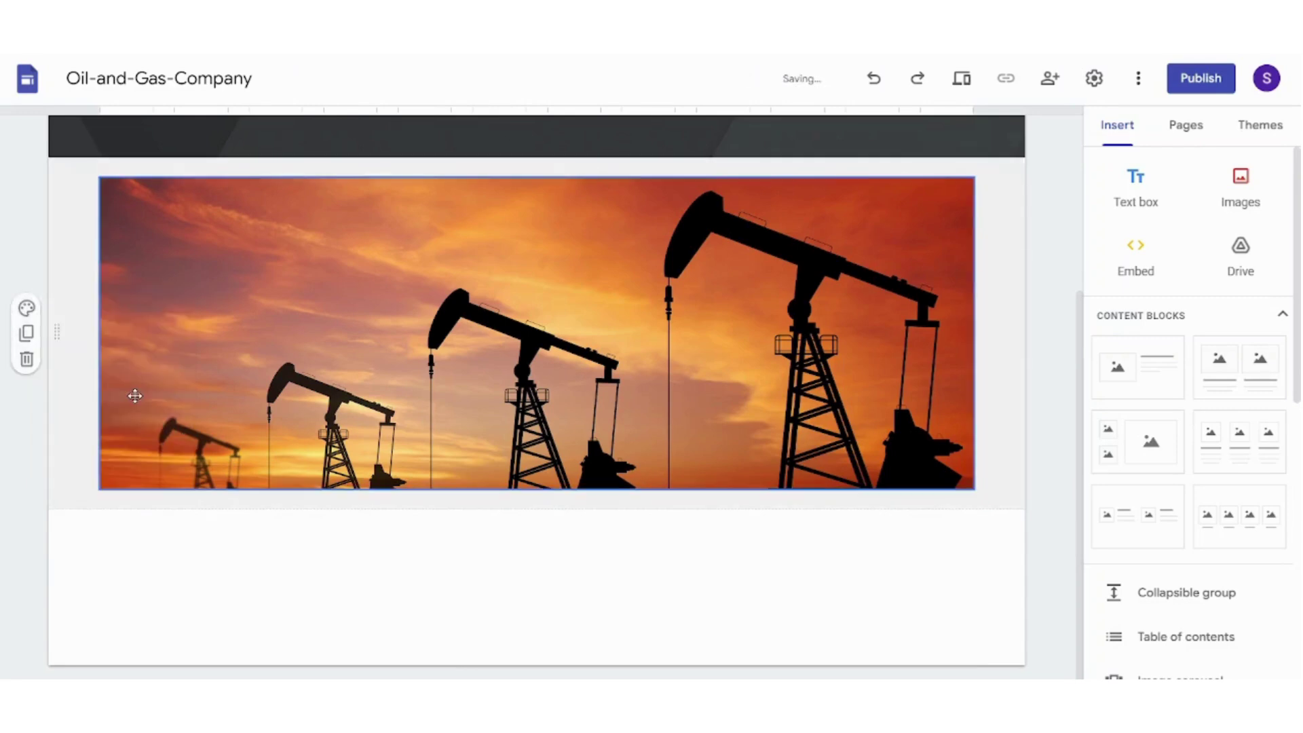
click(27, 311)
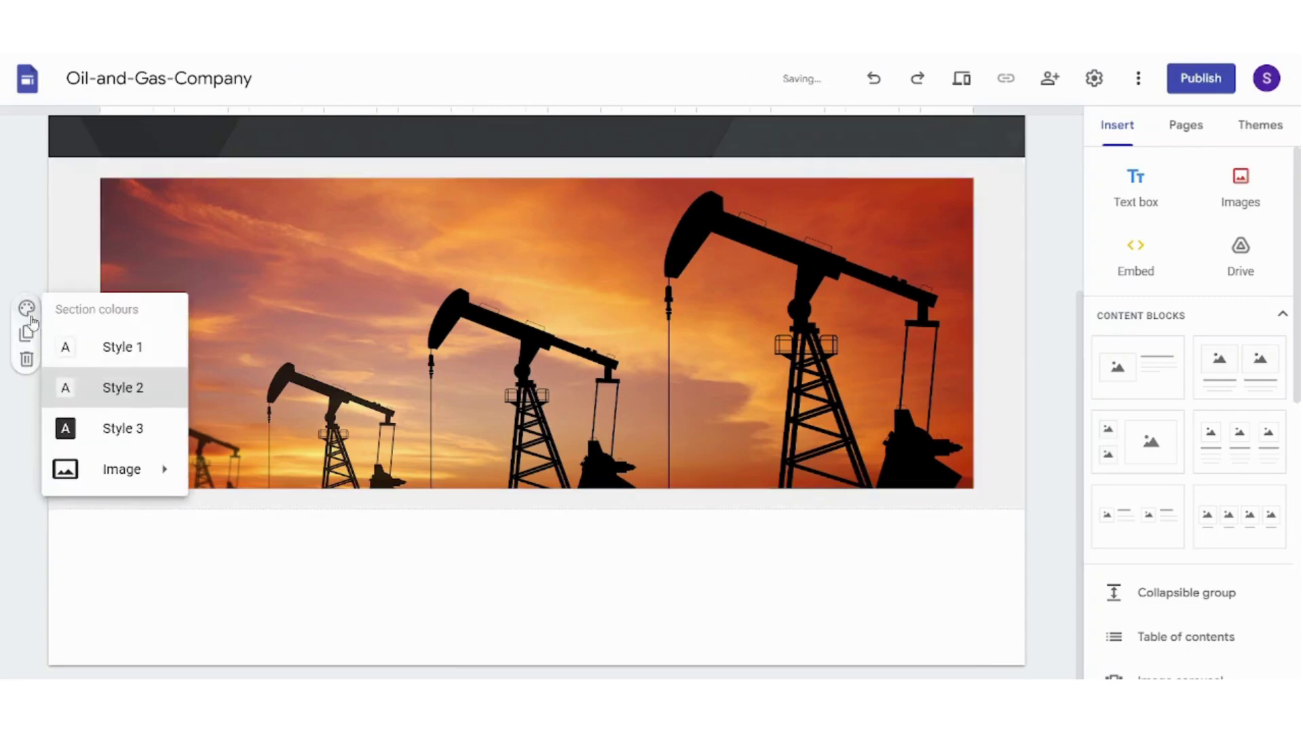
click(119, 430)
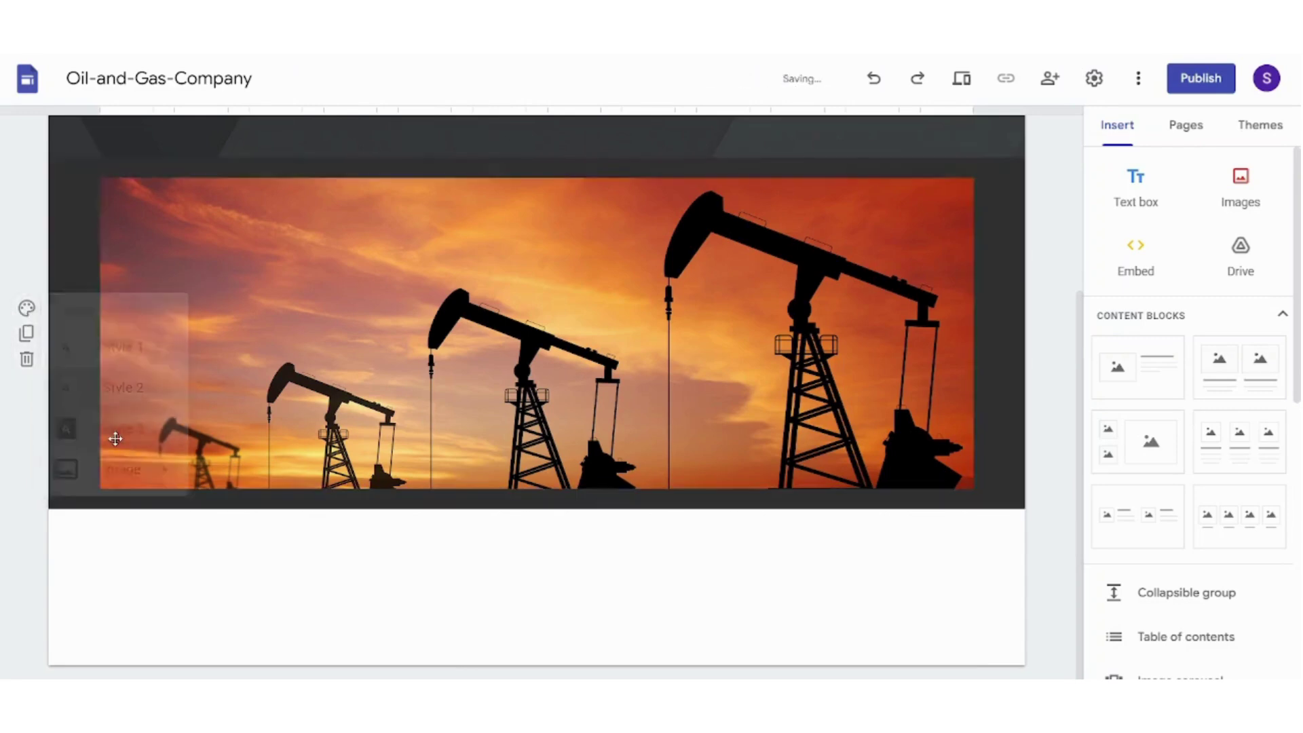
click(25, 309)
mouse_move(120, 469)
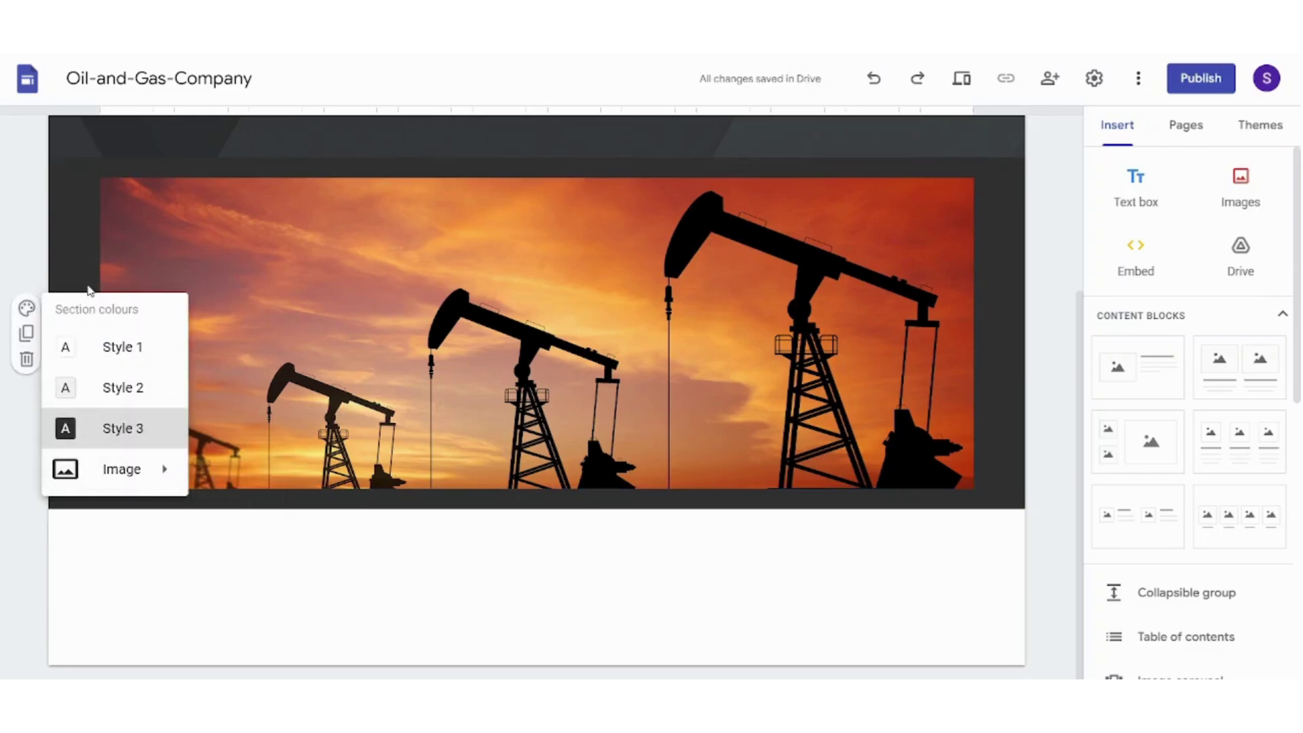
click(65, 193)
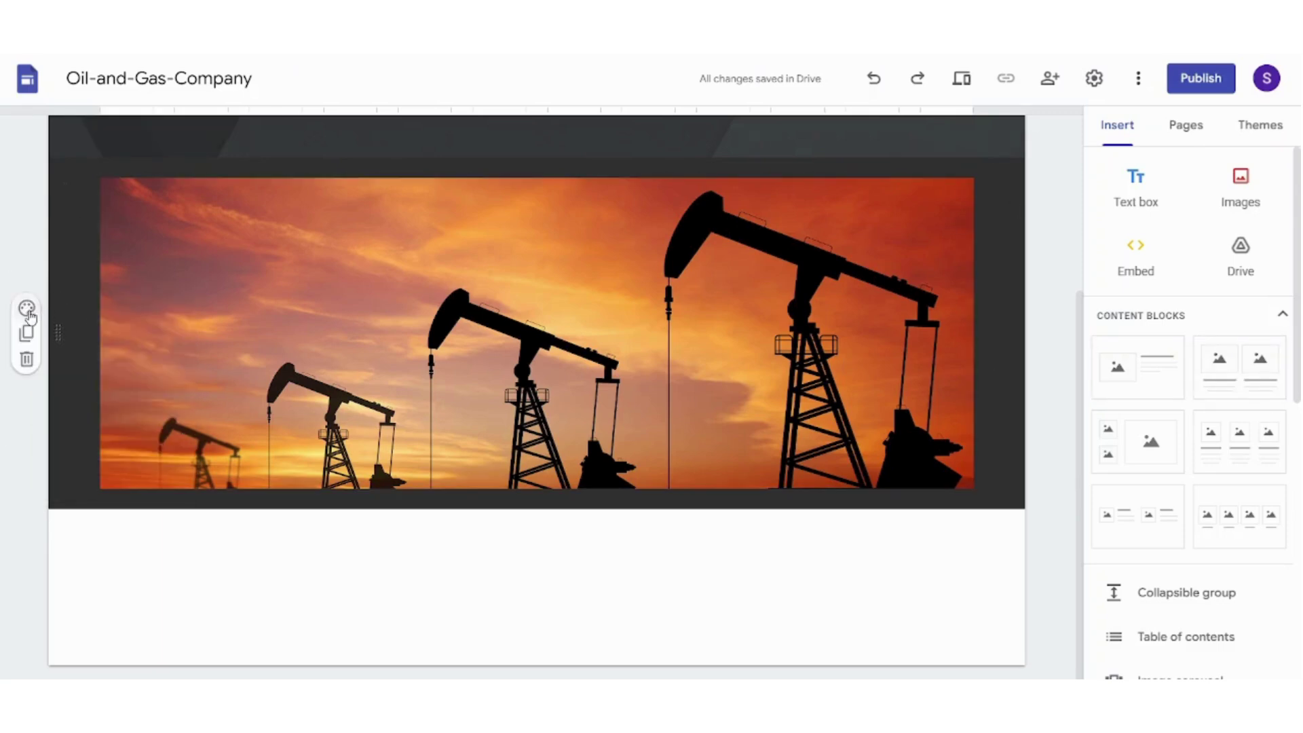
click(27, 308)
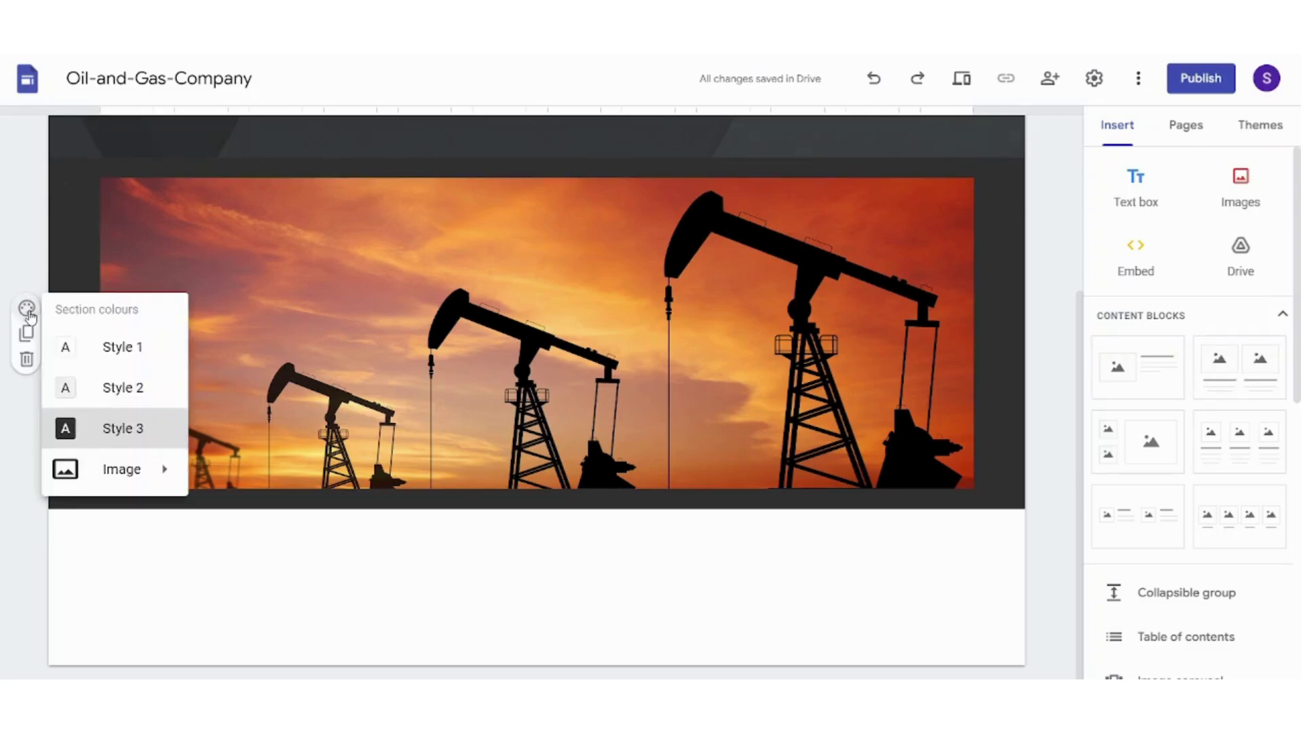
click(95, 388)
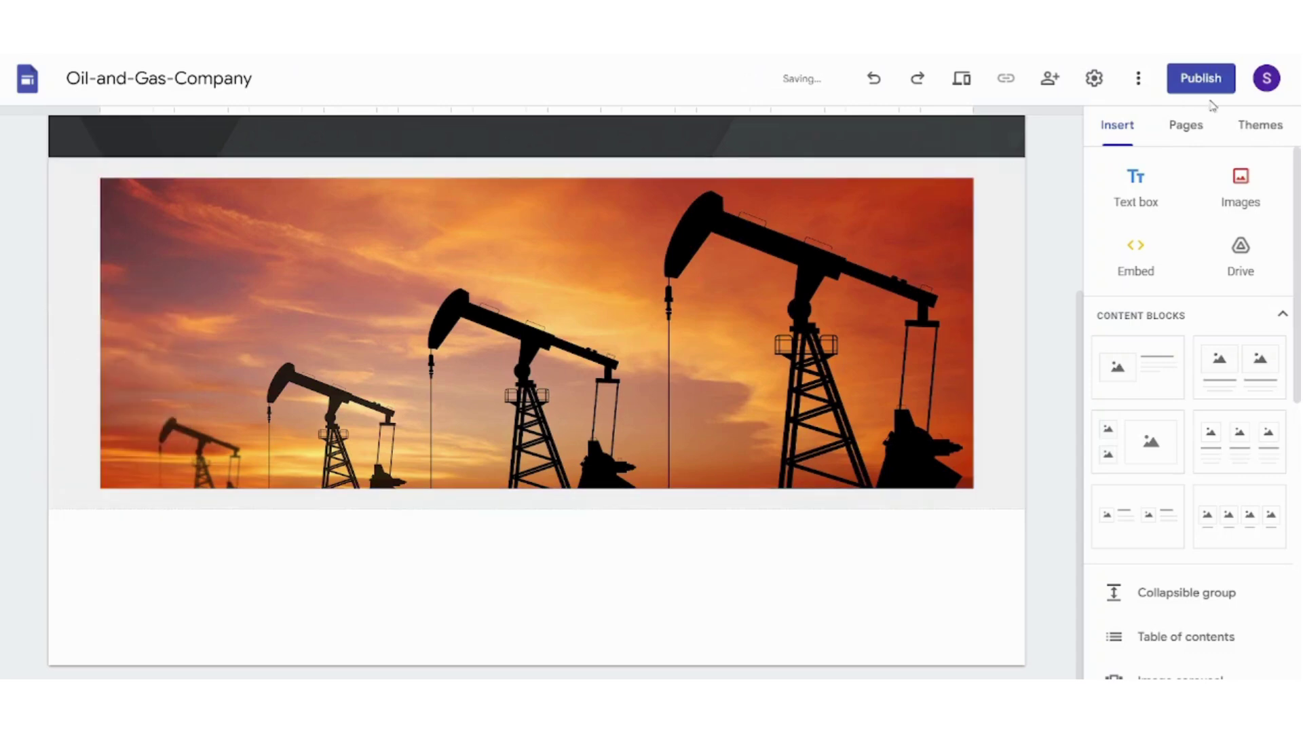
click(1252, 128)
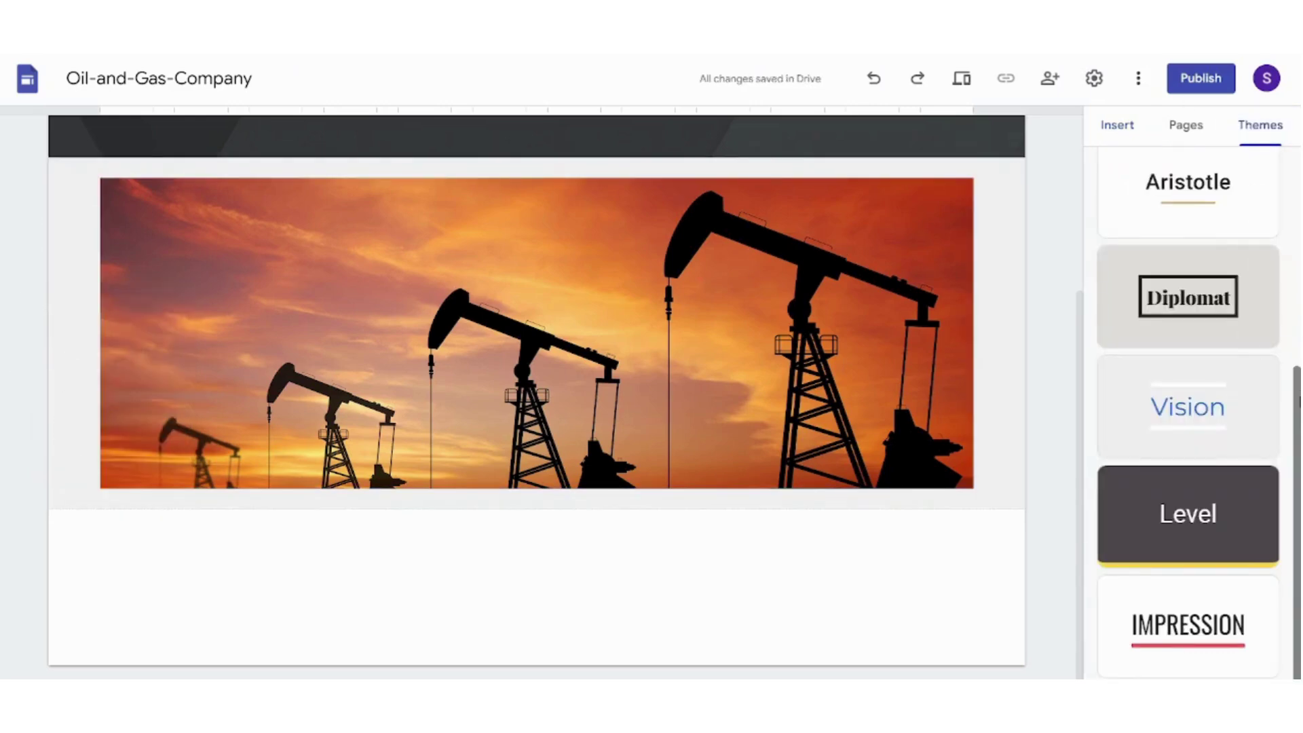
scroll(1187, 407, up, 3)
click(1205, 251)
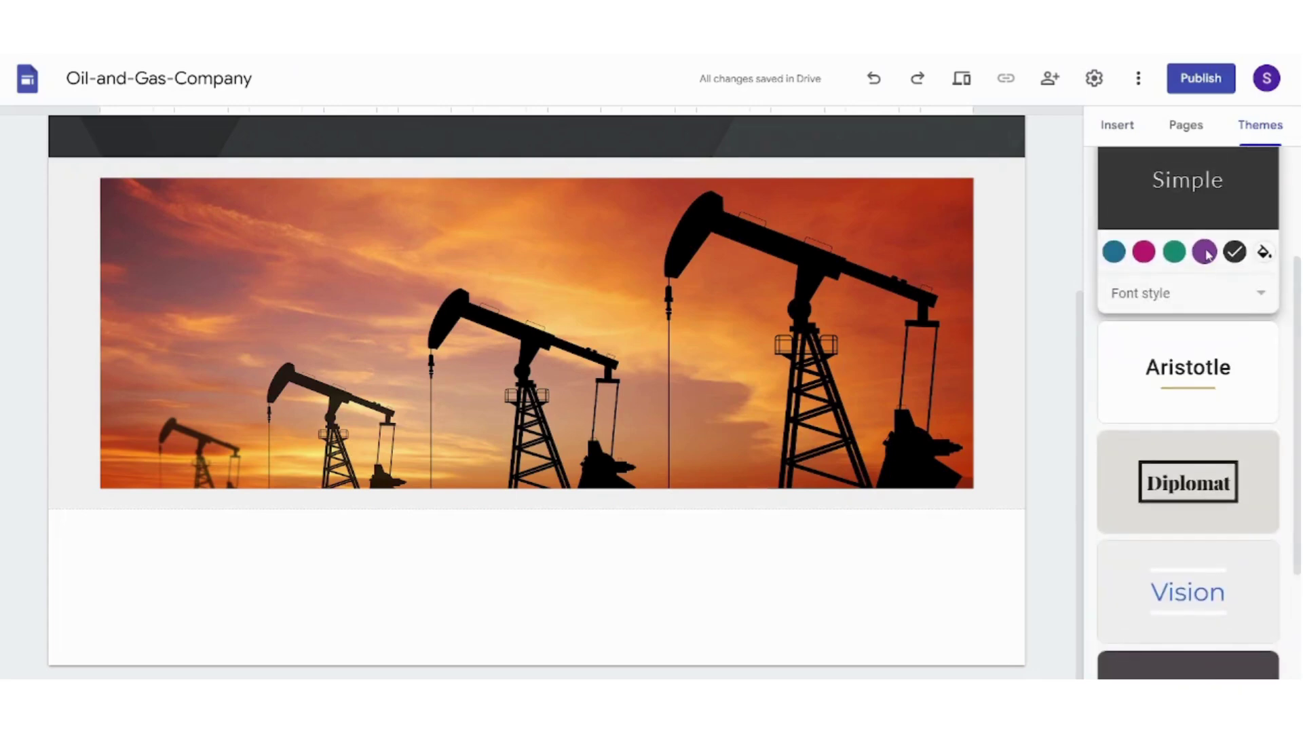
click(1174, 252)
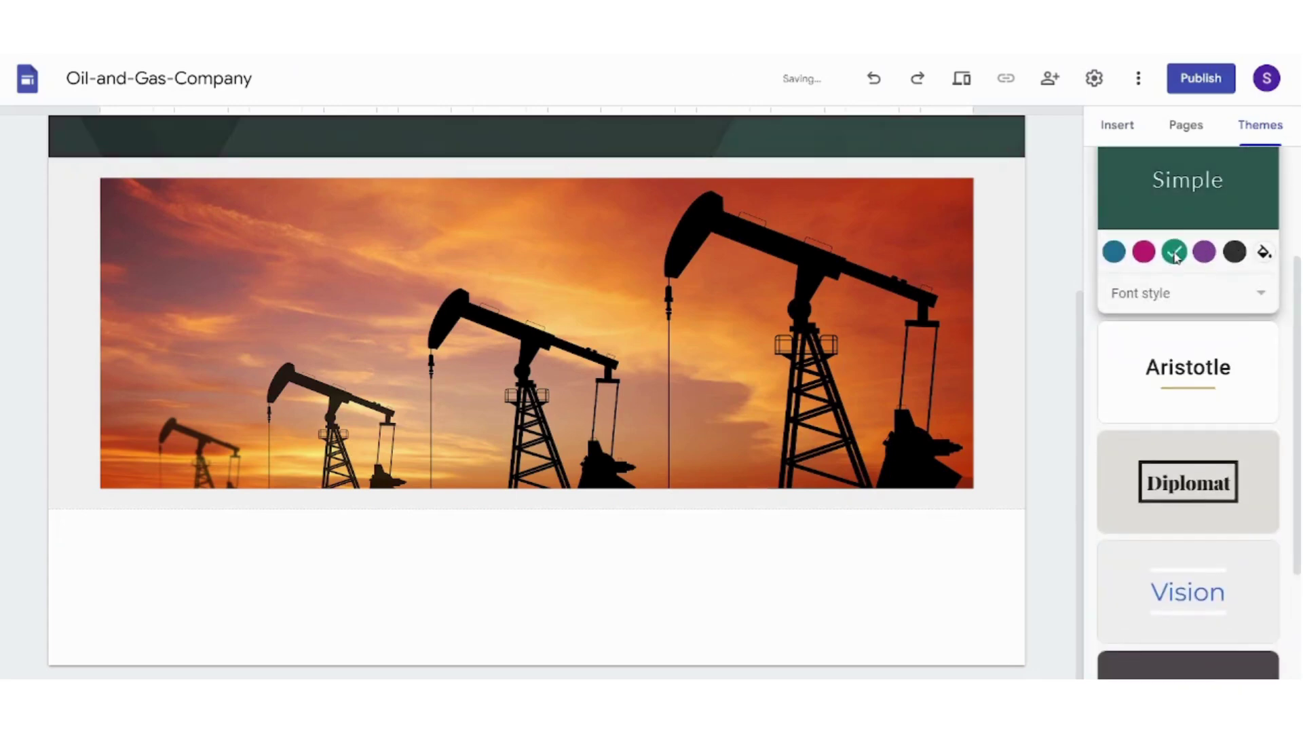
click(1232, 260)
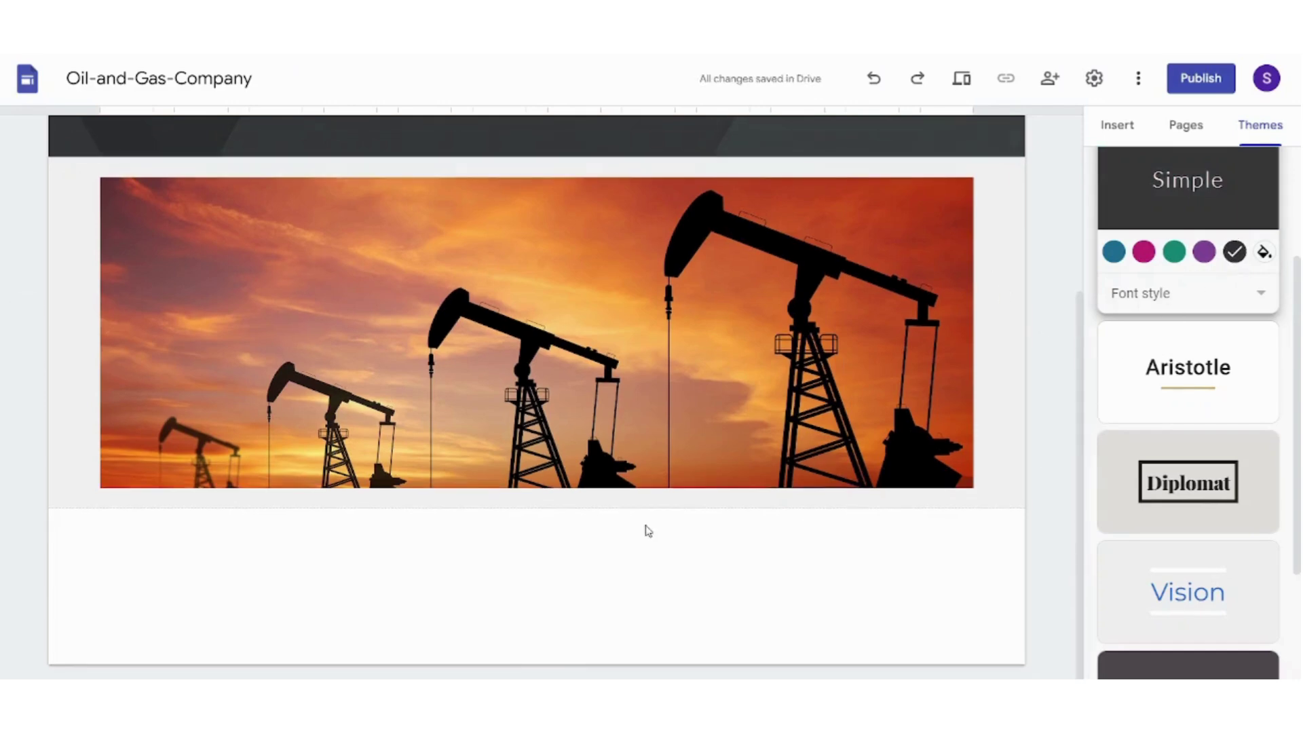
mouse_move(536, 611)
click(1117, 127)
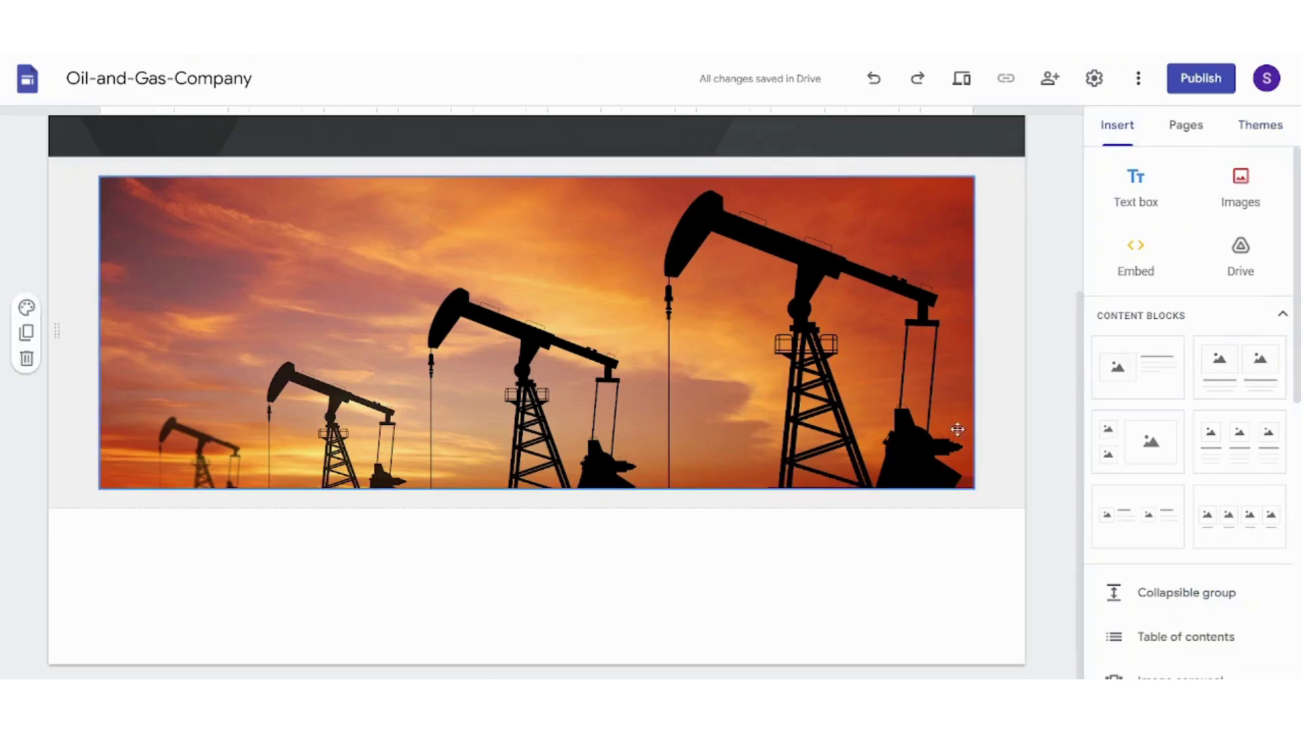
Step: Insert a 'Contact Us' button with link 'a' below the banner photo
scroll(1167, 246, down, 5)
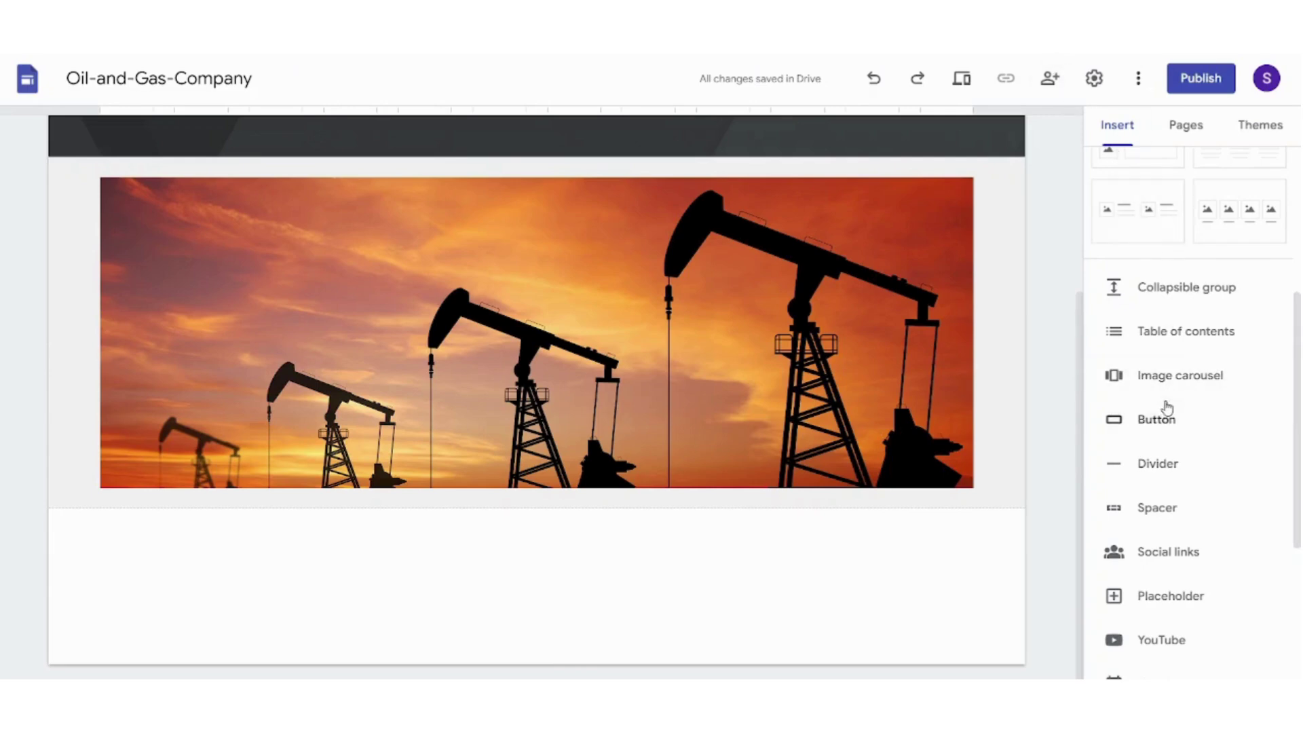
click(1165, 415)
text(Contact Us)
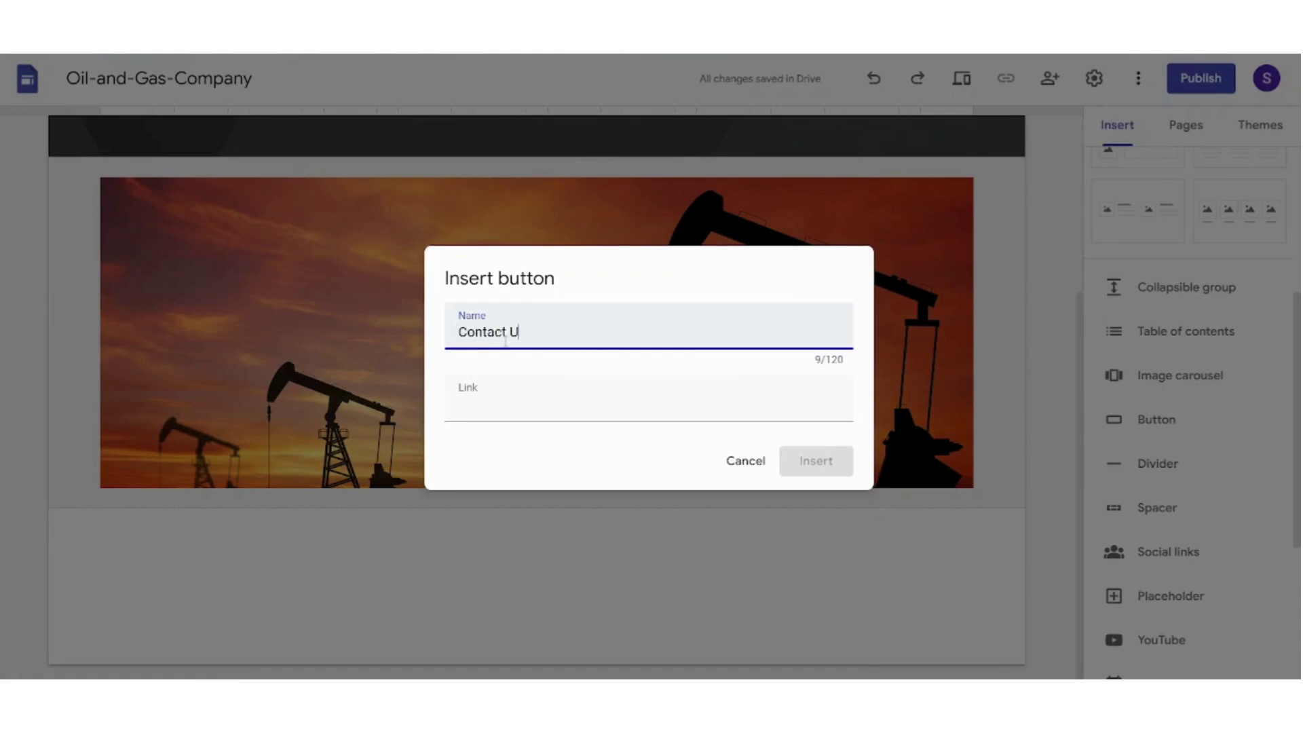
click(514, 407)
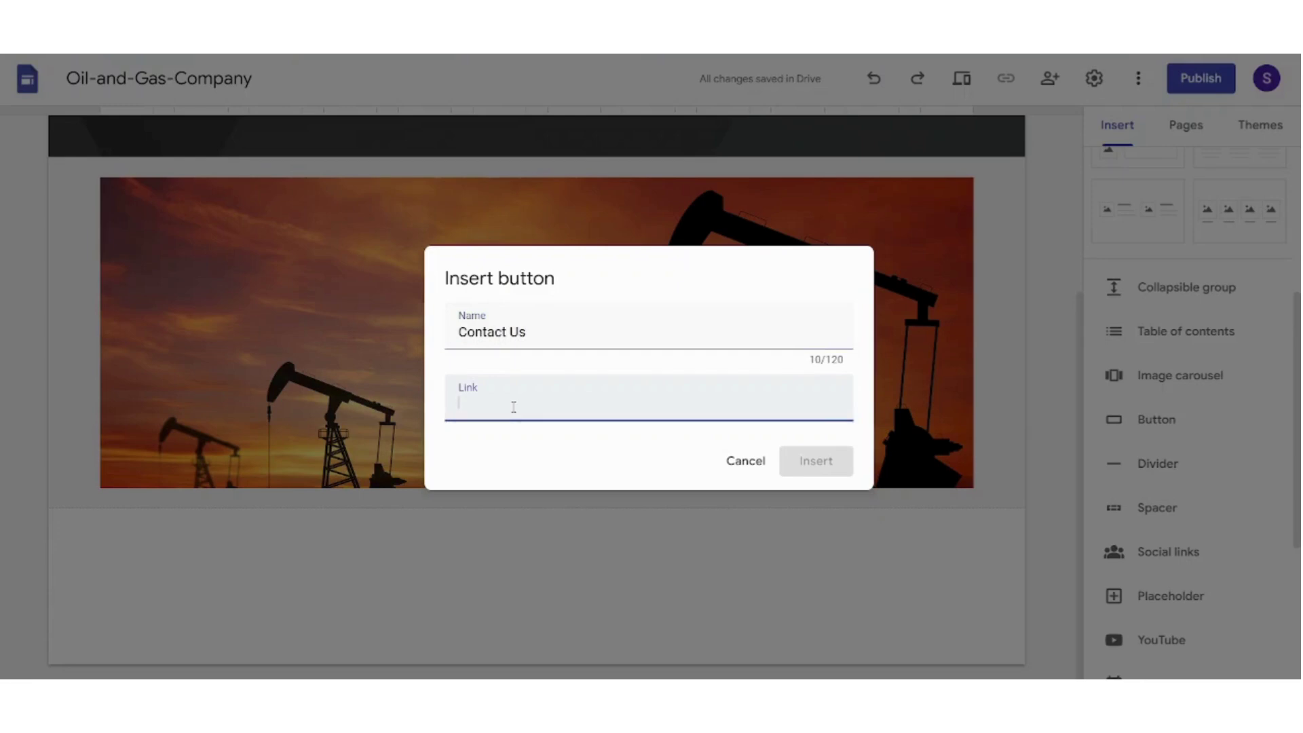
text(a)
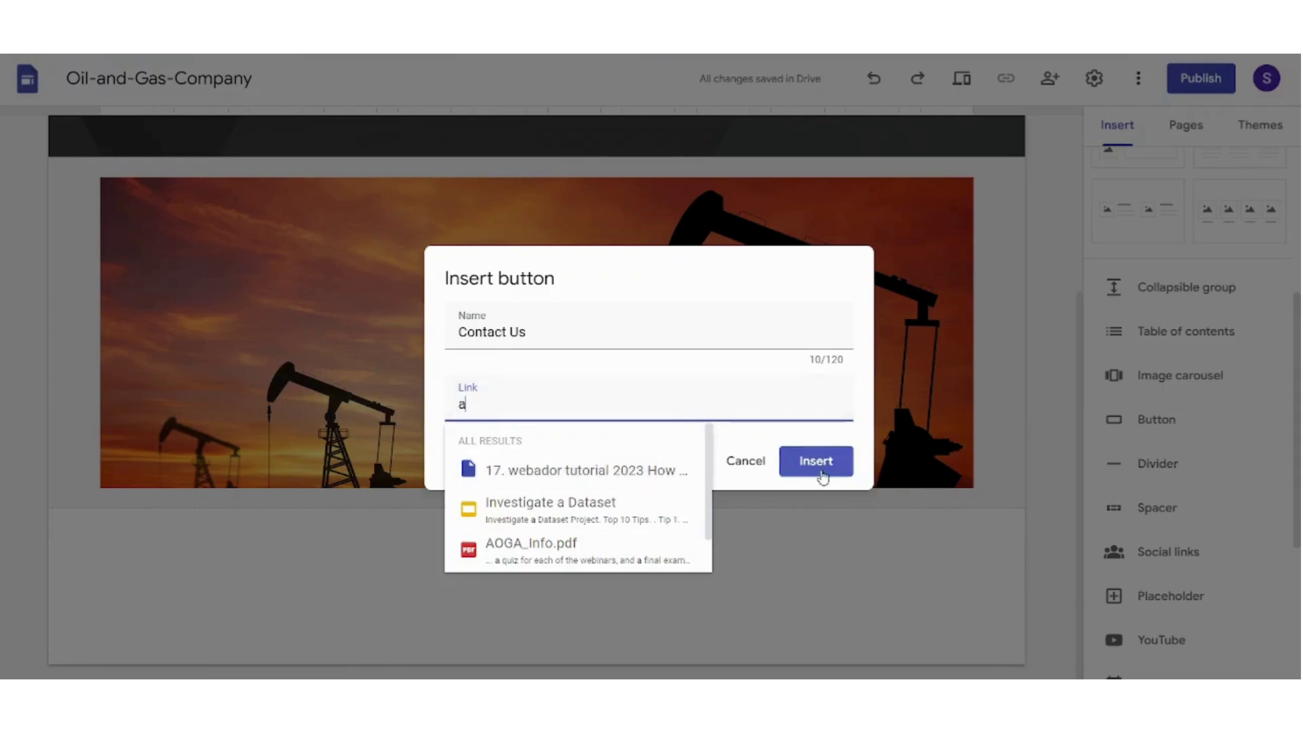
click(793, 463)
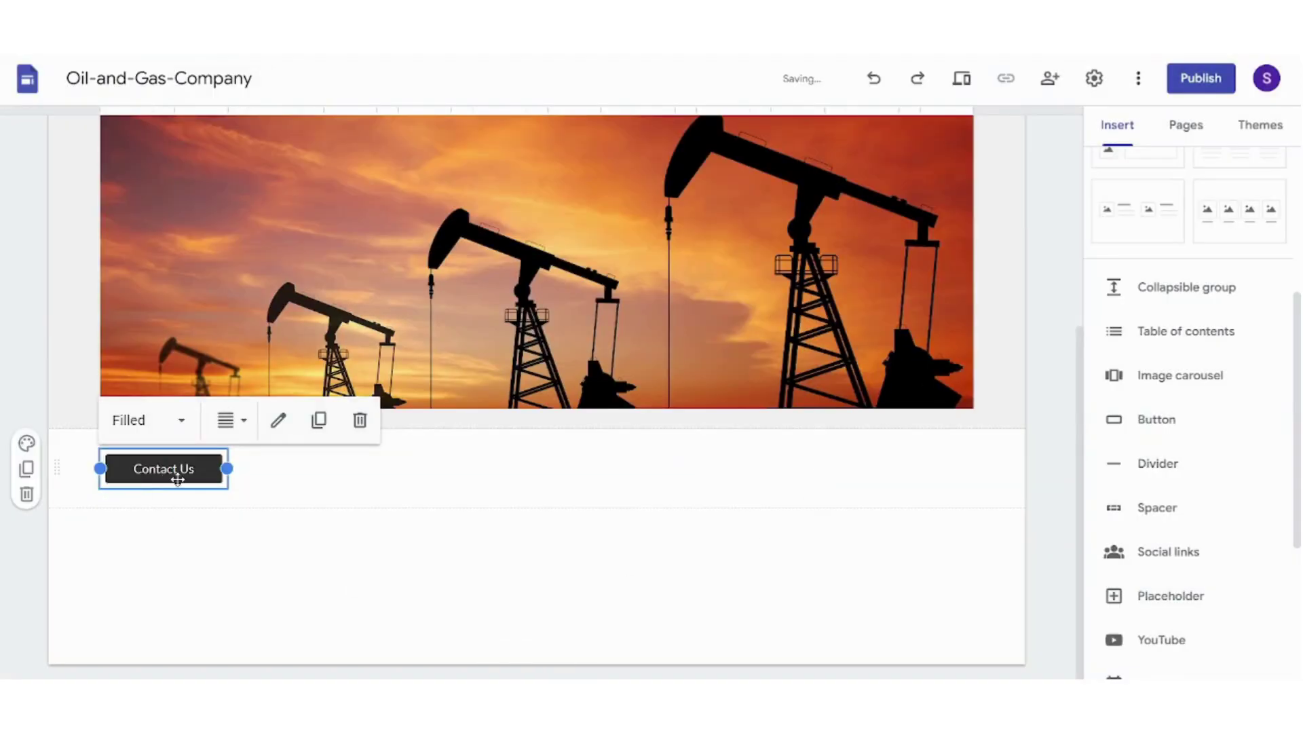
Step: Centre the Contact Us button, undoing an accidental section duplicate
drag(185, 480, 548, 461)
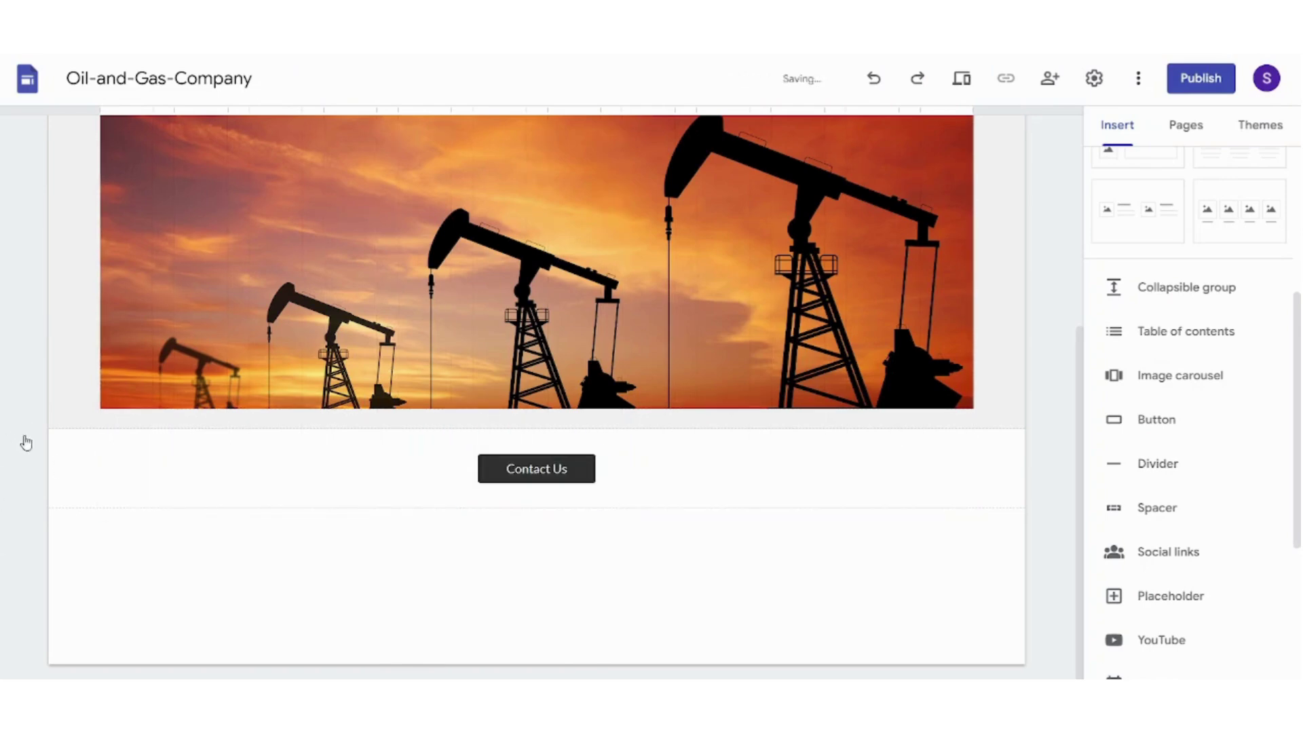
click(26, 470)
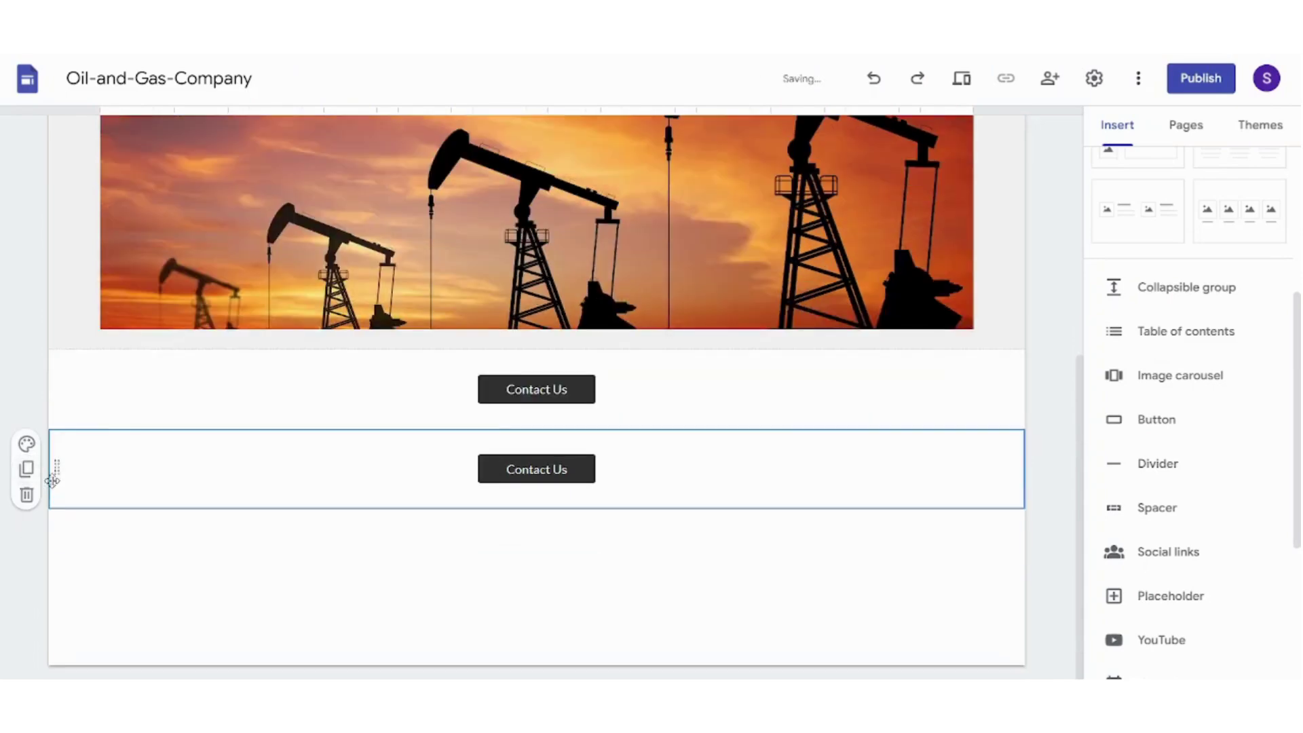
key(ctrl+z)
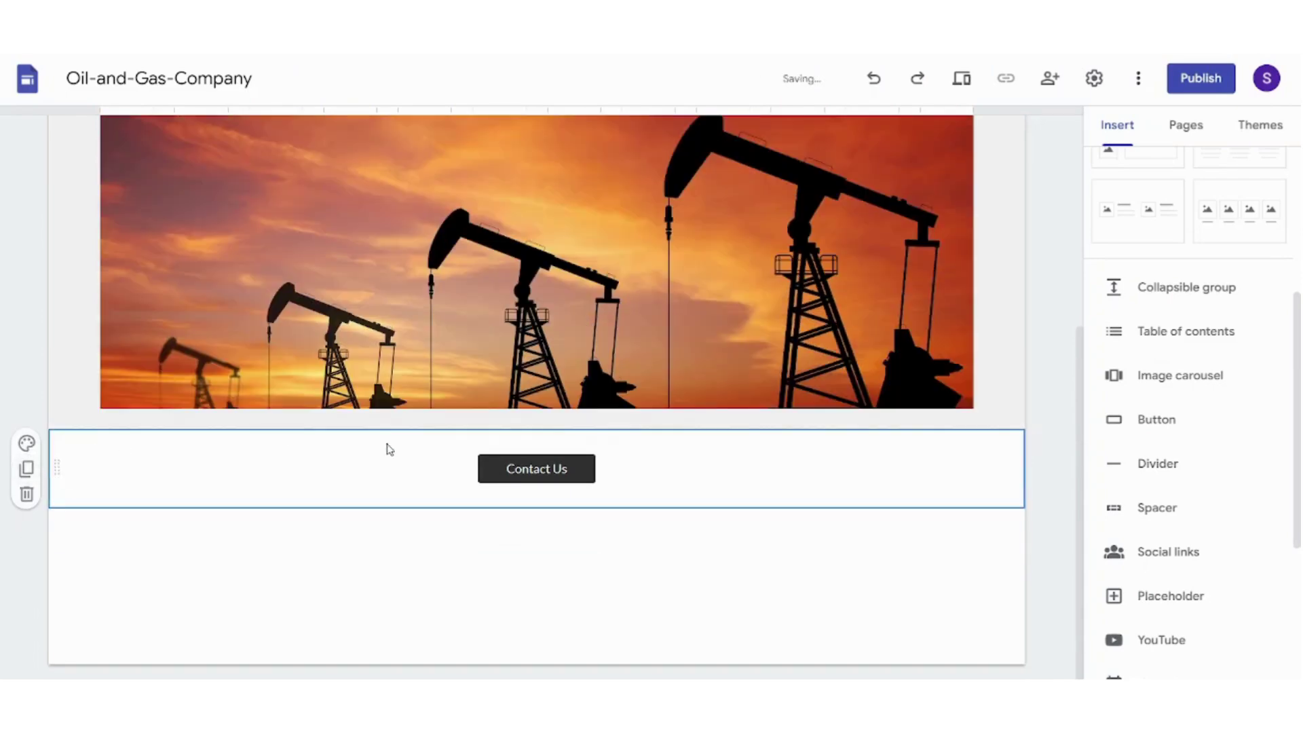
Step: Try grey and dark backgrounds for the button's section, ending on light grey Style 2
click(27, 444)
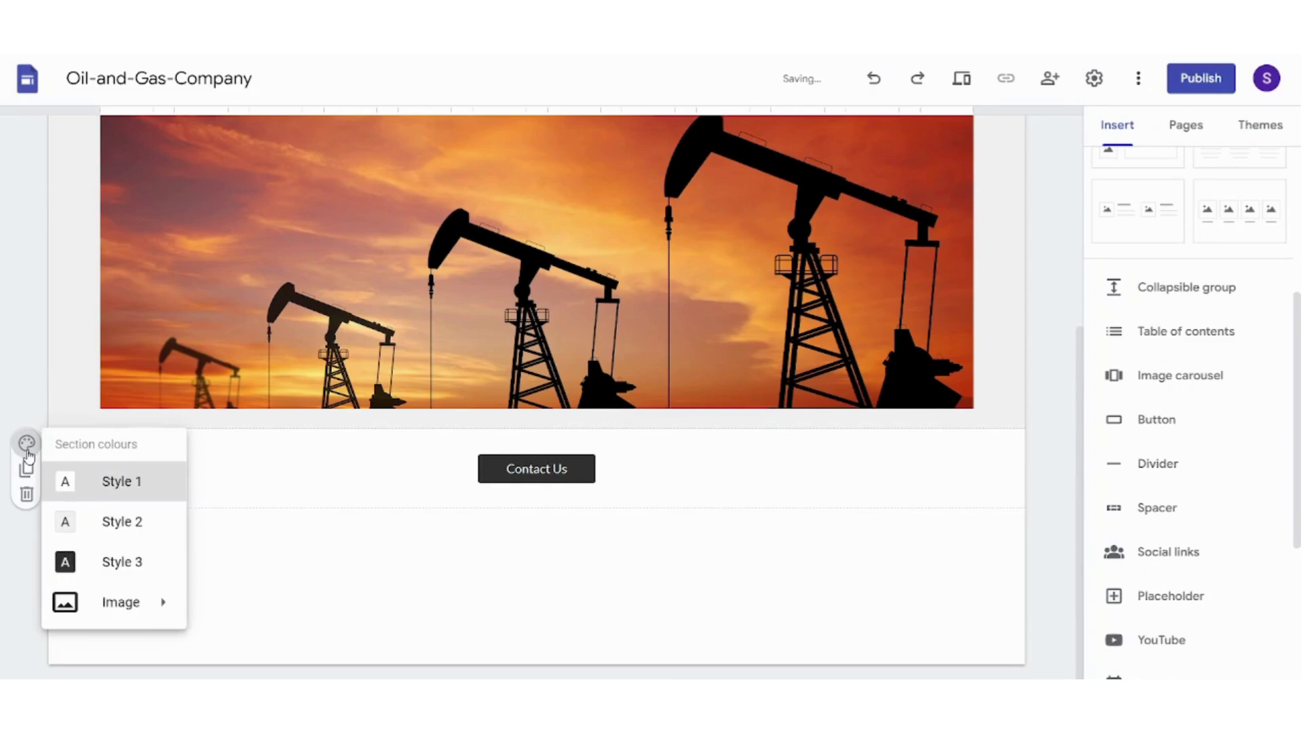
click(144, 529)
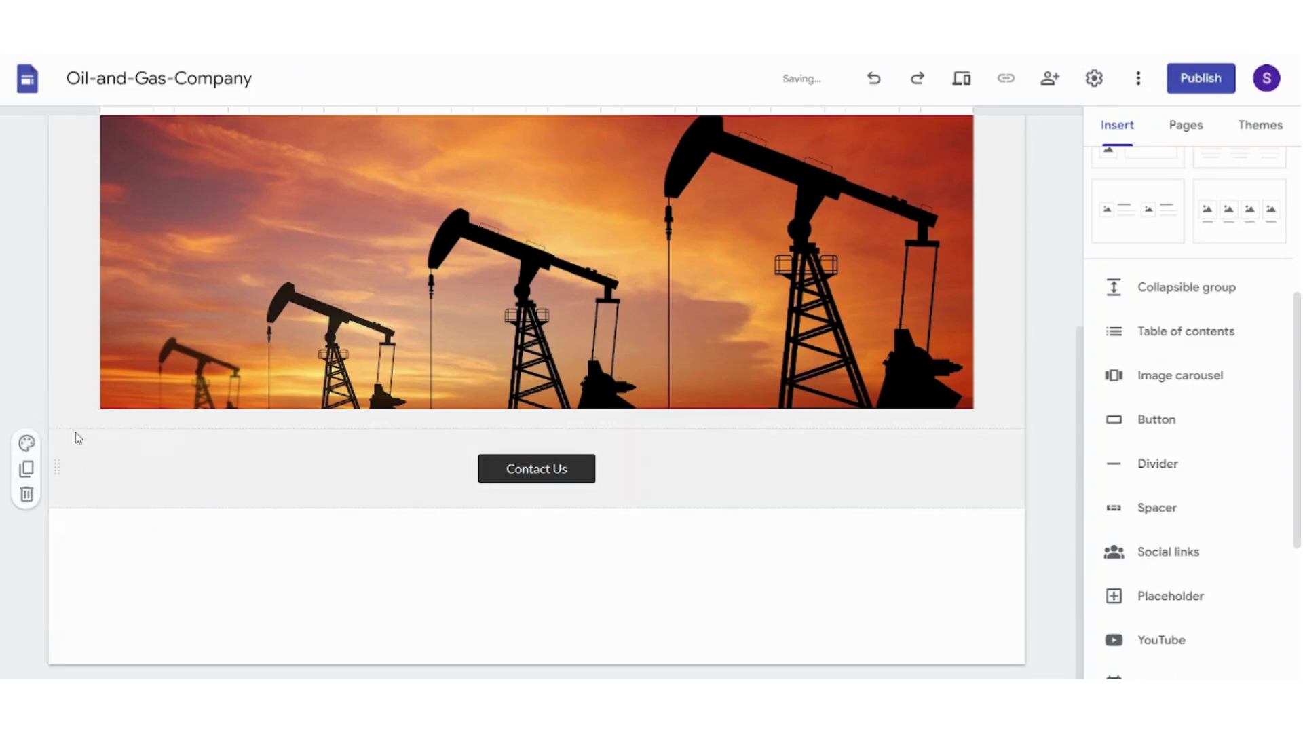
click(27, 443)
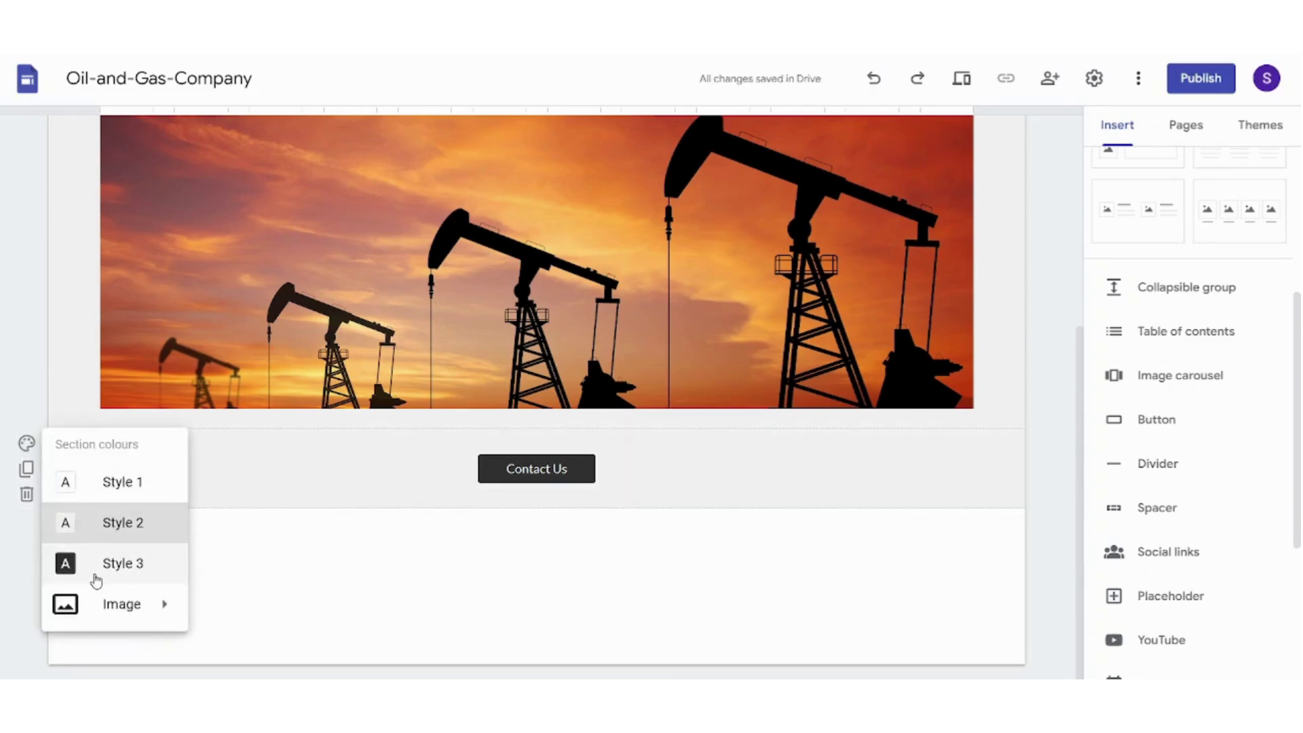
click(97, 579)
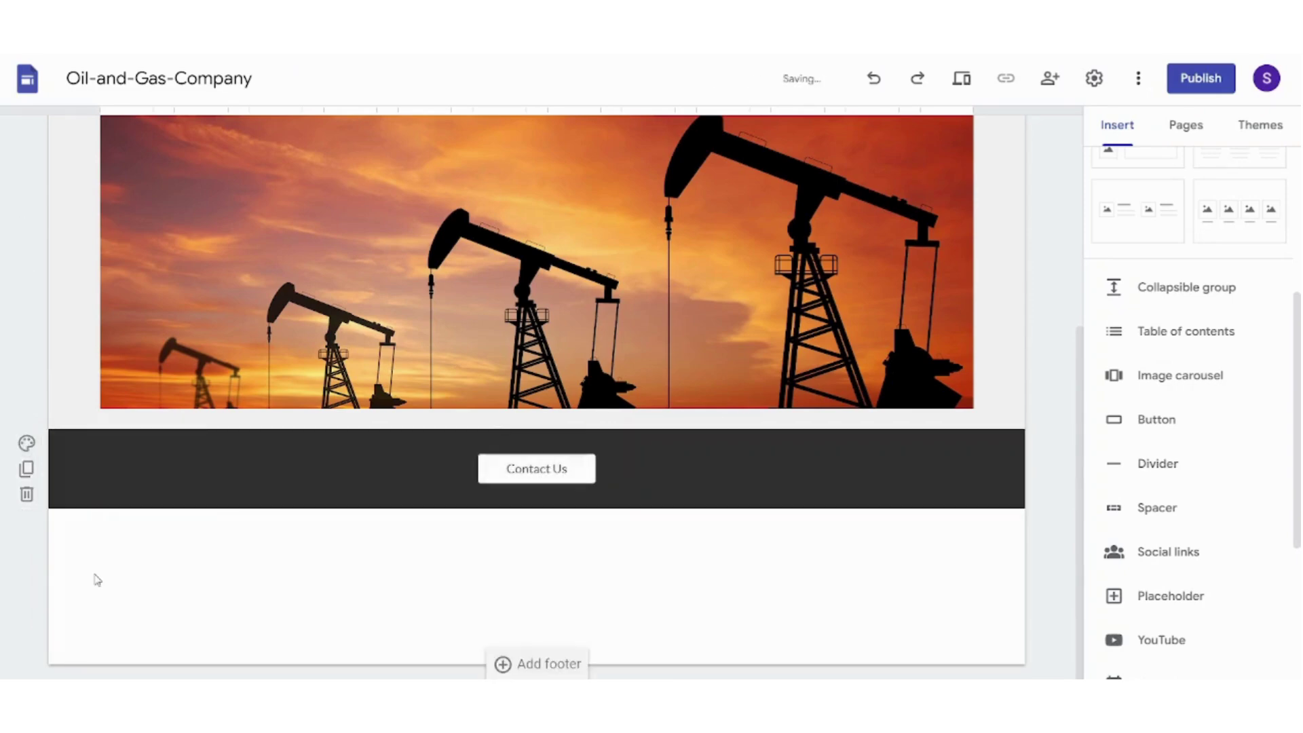
click(27, 443)
click(143, 530)
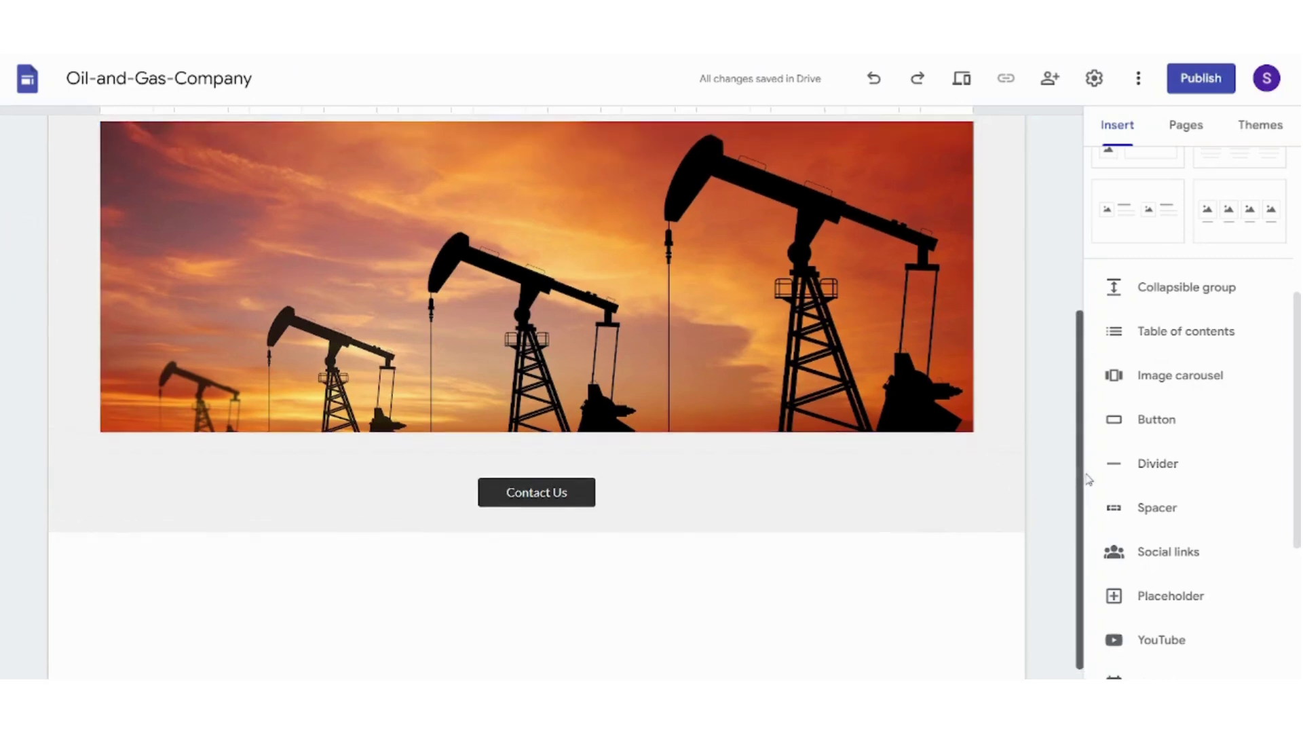
Step: Add a text box below Contact Us, then delete the empty box
drag(1084, 494, 1089, 387)
scroll(1298, 420, up, 2)
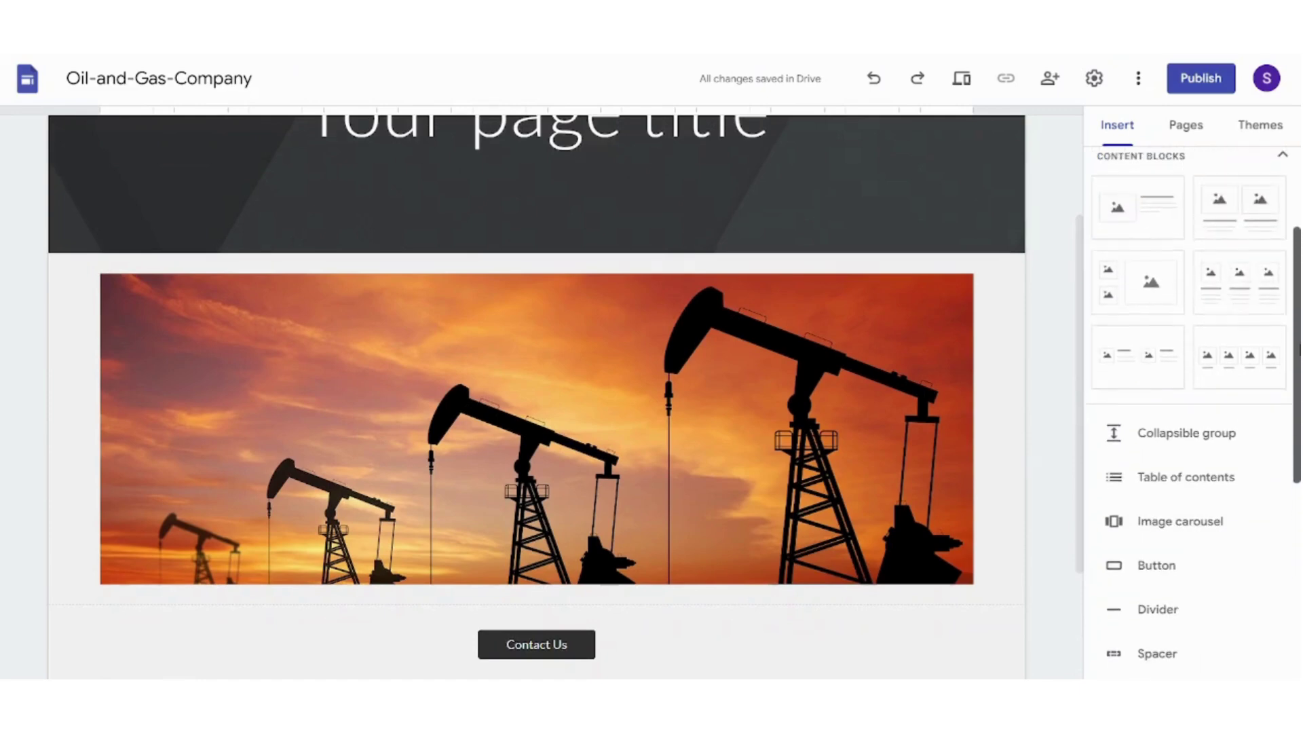
scroll(1222, 408, up, 1)
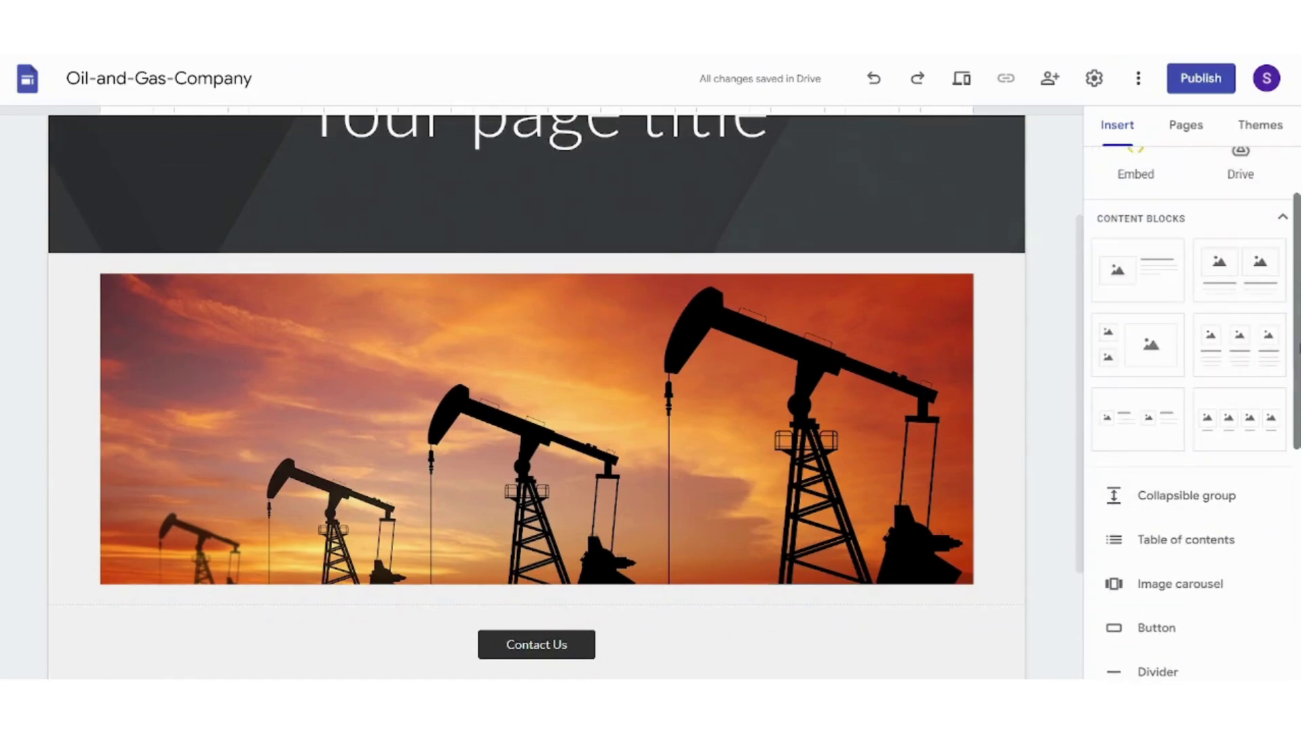
scroll(1296, 325, down, 1)
drag(1298, 346, 1299, 582)
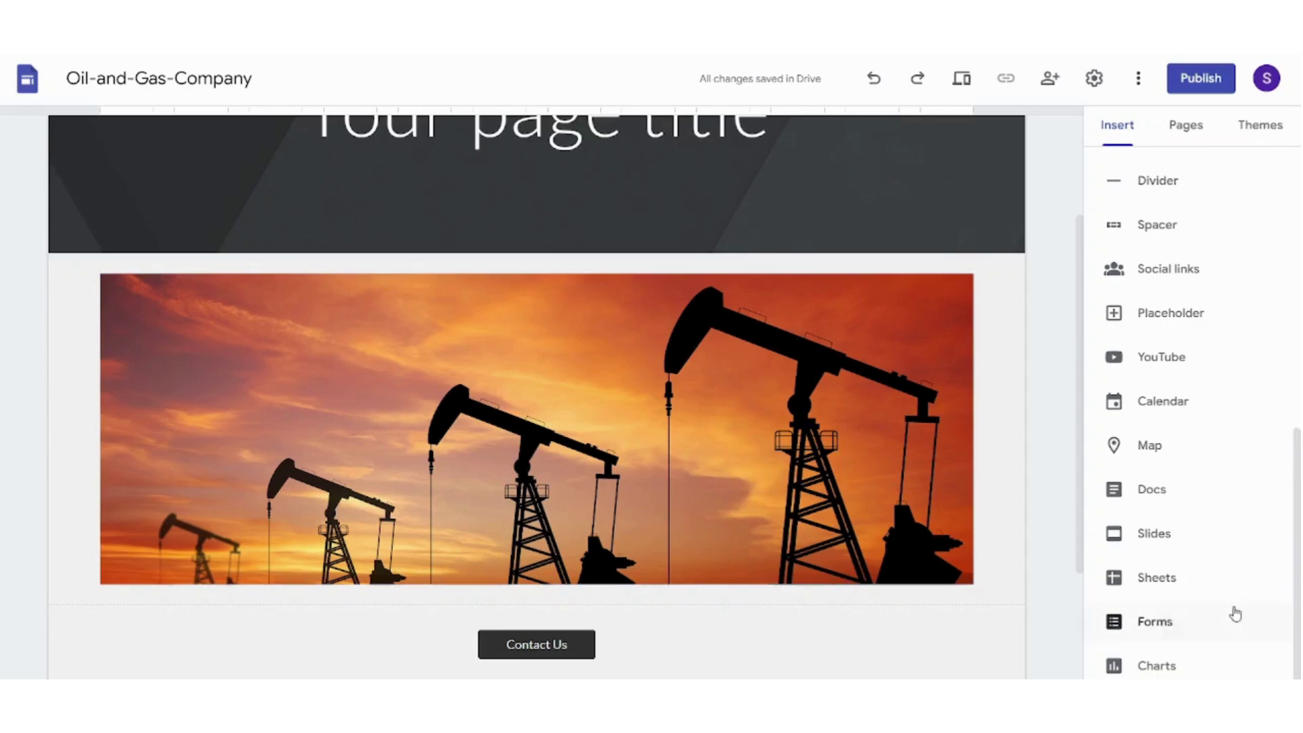
drag(1299, 467, 1298, 207)
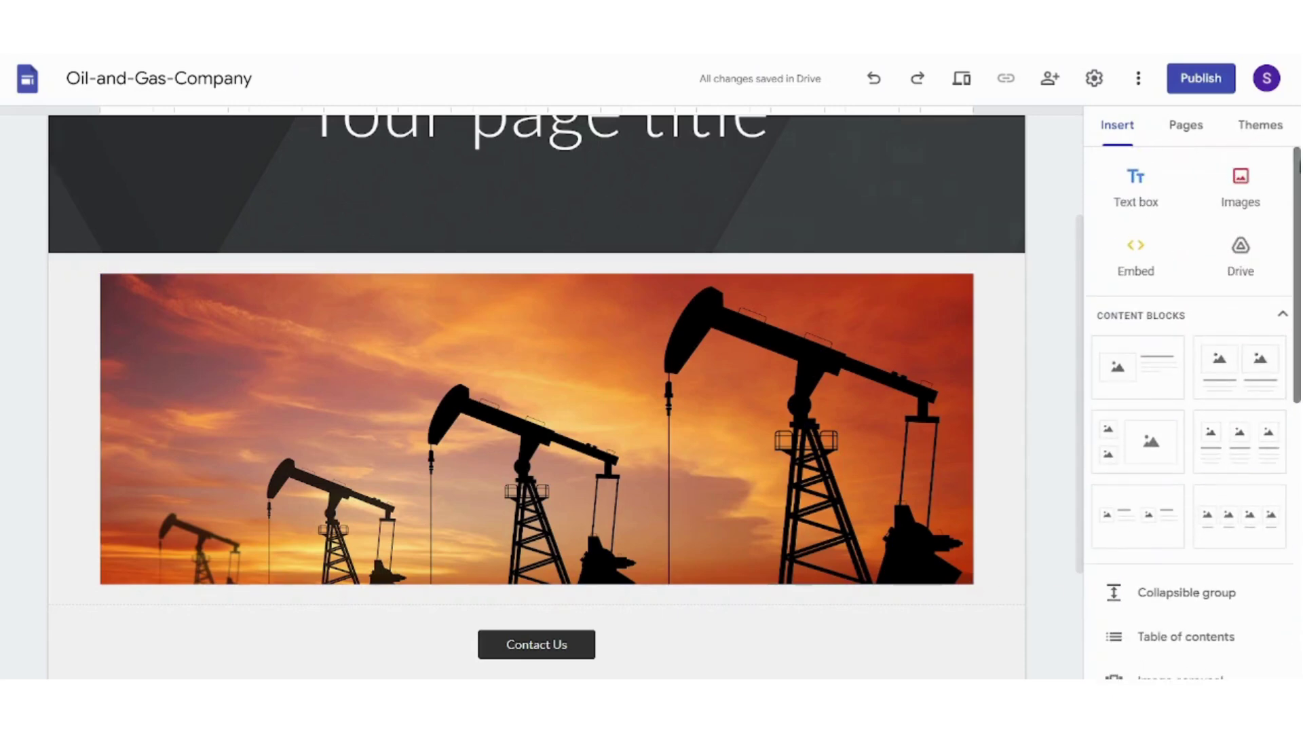
click(1137, 199)
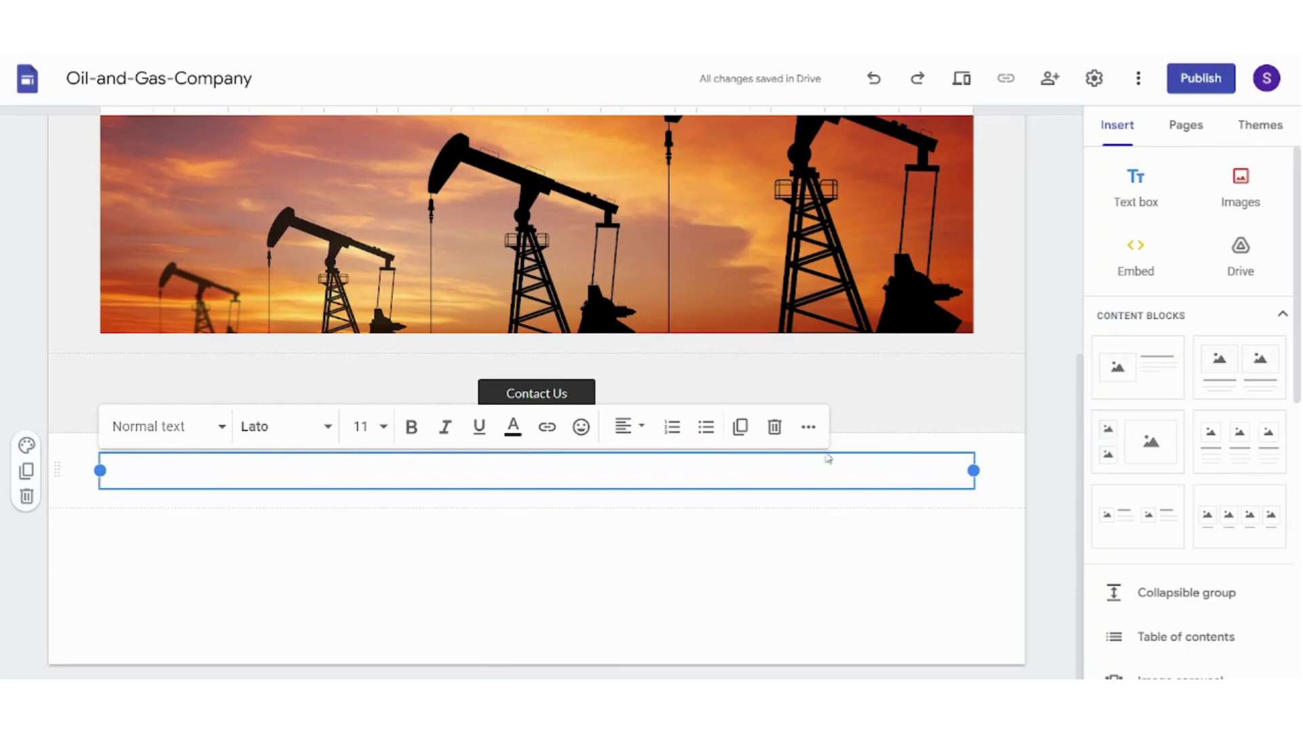
click(775, 426)
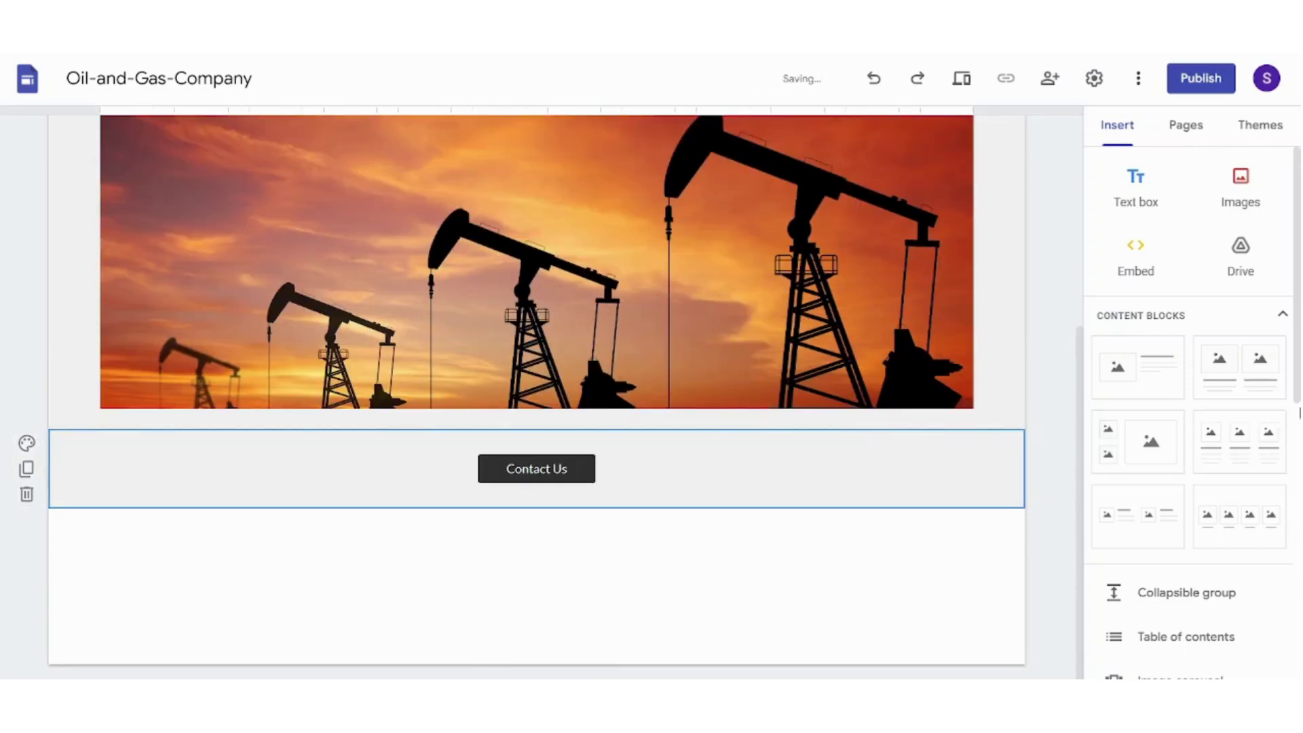
Step: Insert a divider below the Contact Us section
scroll(1185, 456, down, 5)
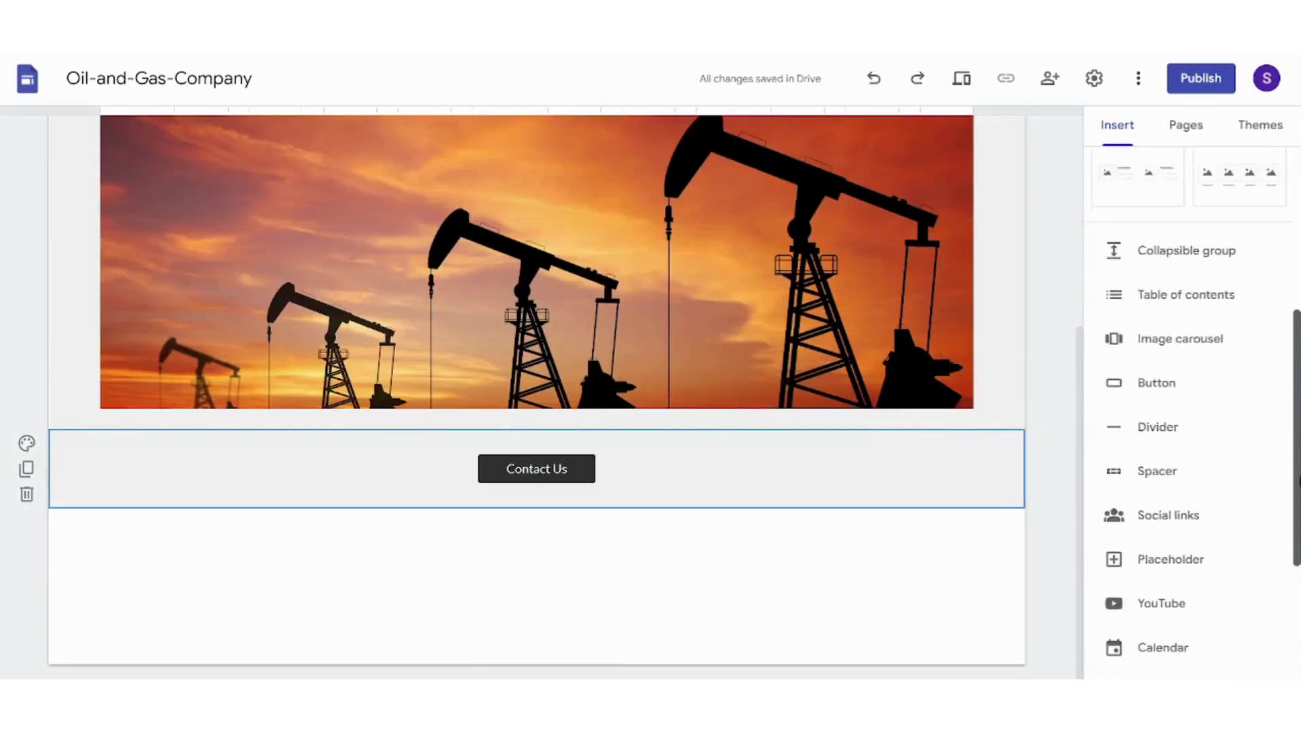
click(1167, 421)
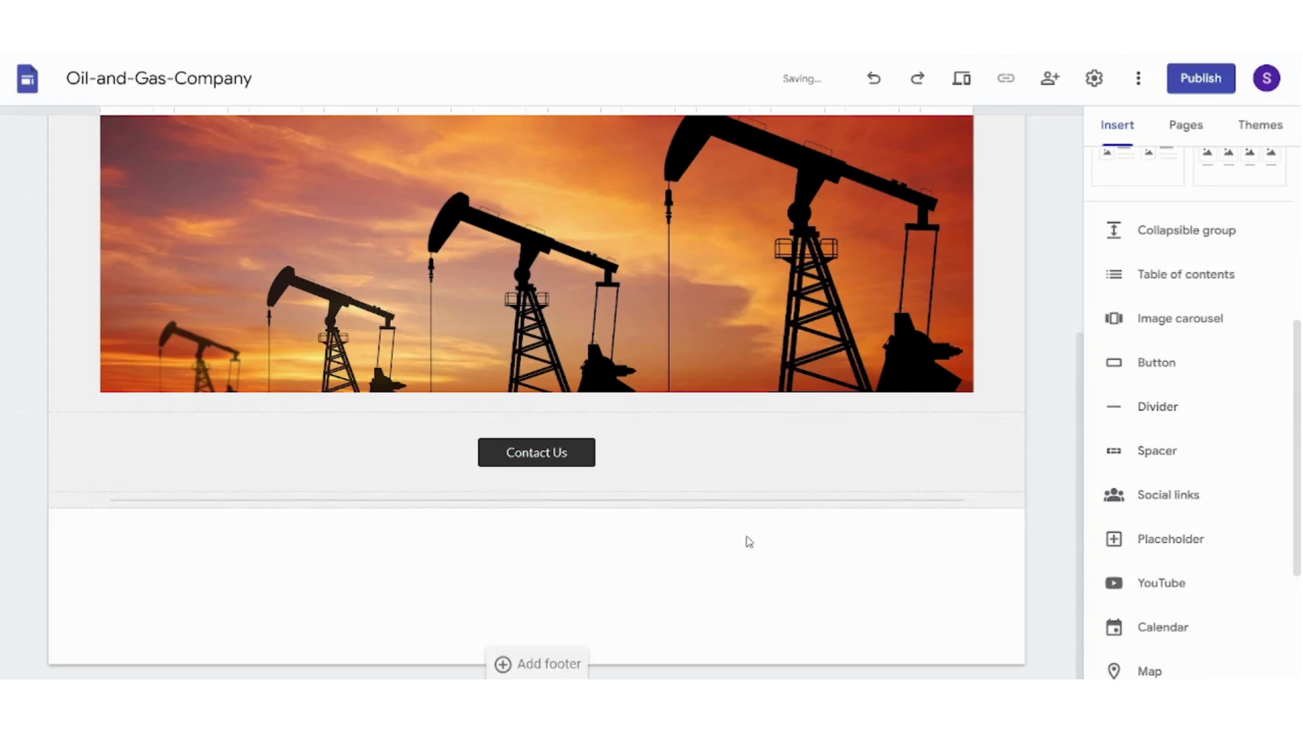
scroll(1296, 442, up, 5)
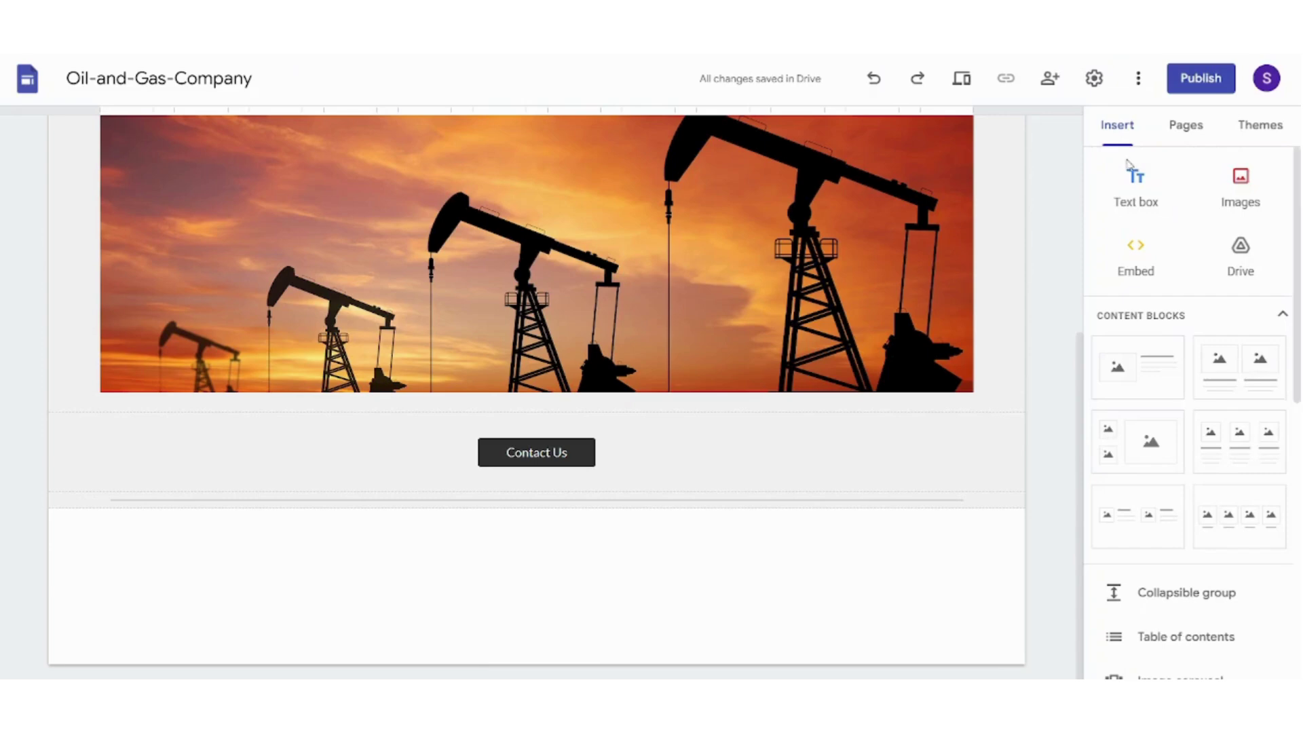
Step: Add an 'Our Gallery' heading formatted bold, size 24 and centred
click(1135, 187)
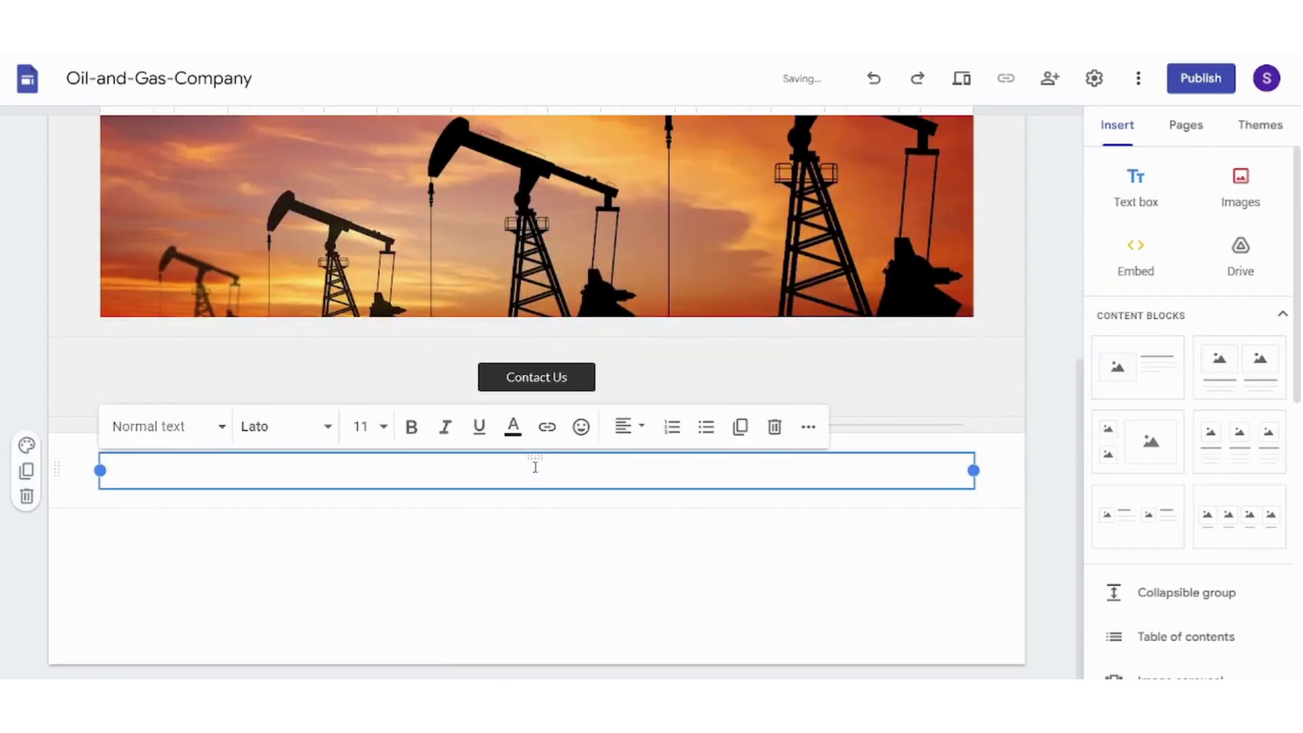
text(Our Gallery)
key(shift+Home)
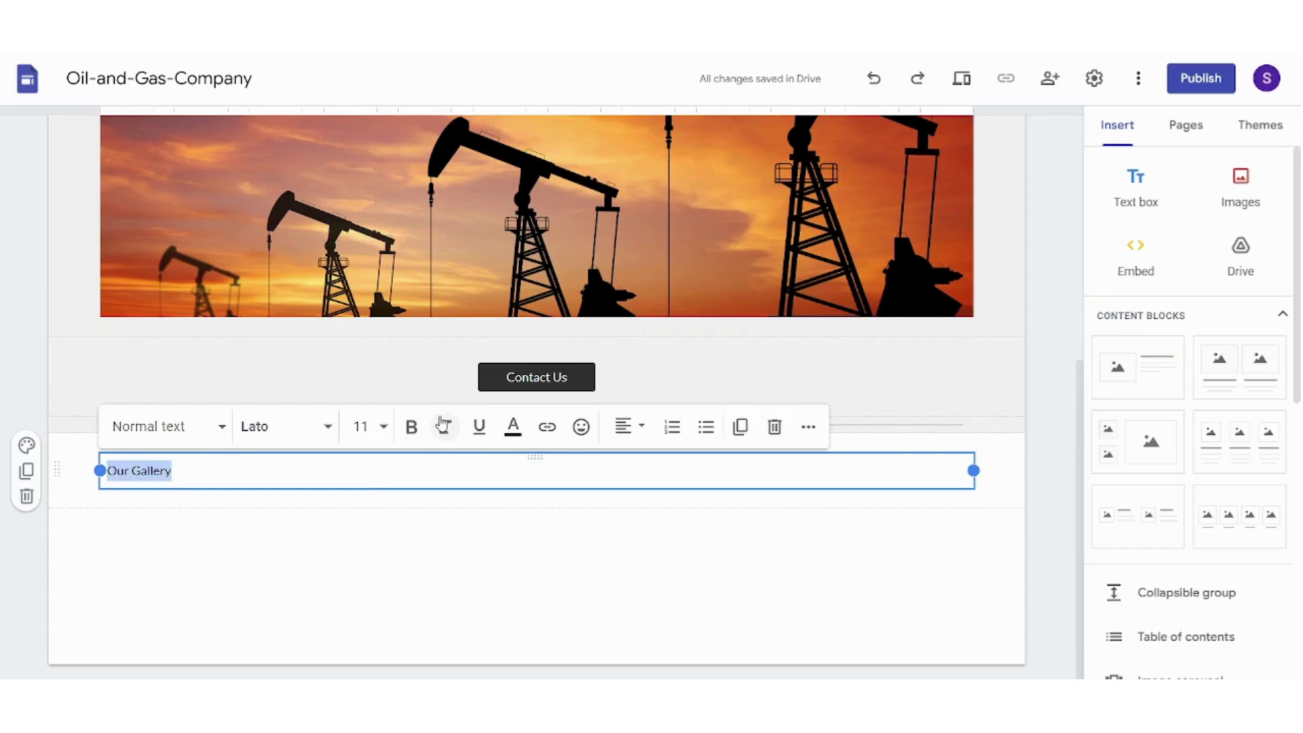
click(412, 426)
click(383, 426)
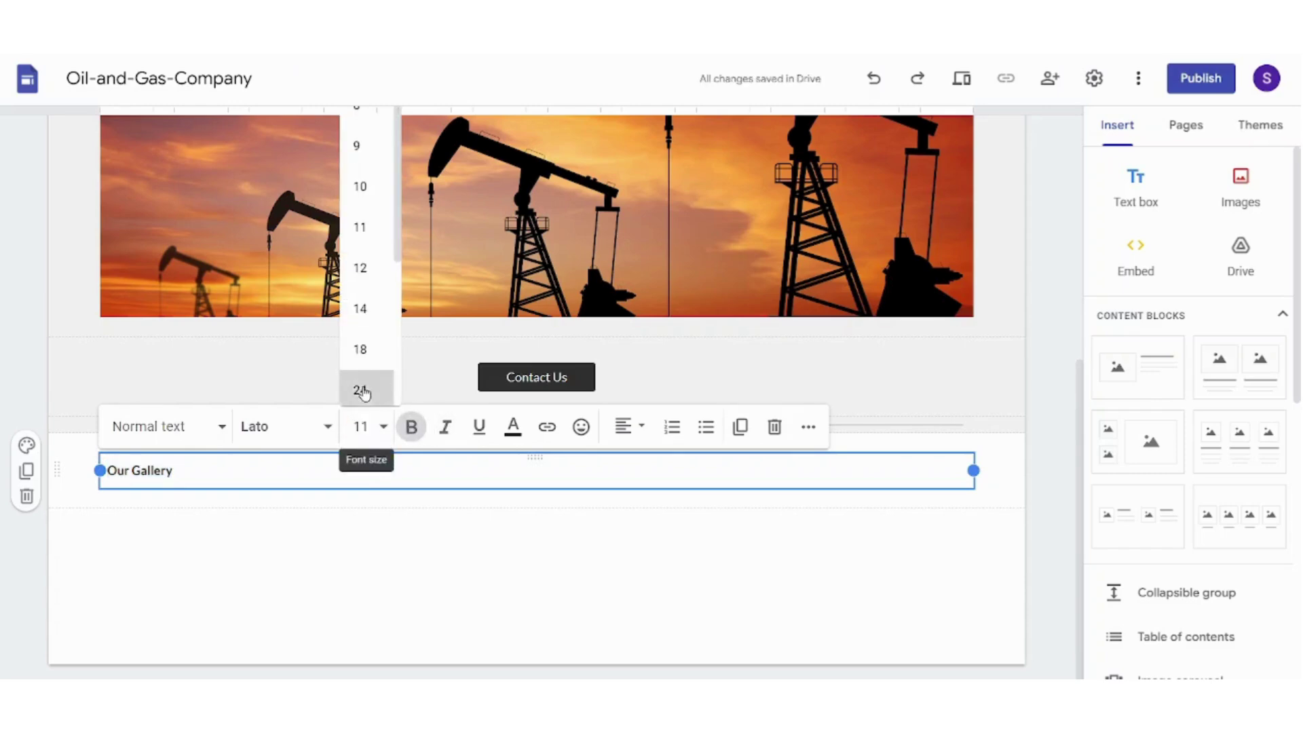
click(359, 390)
click(618, 433)
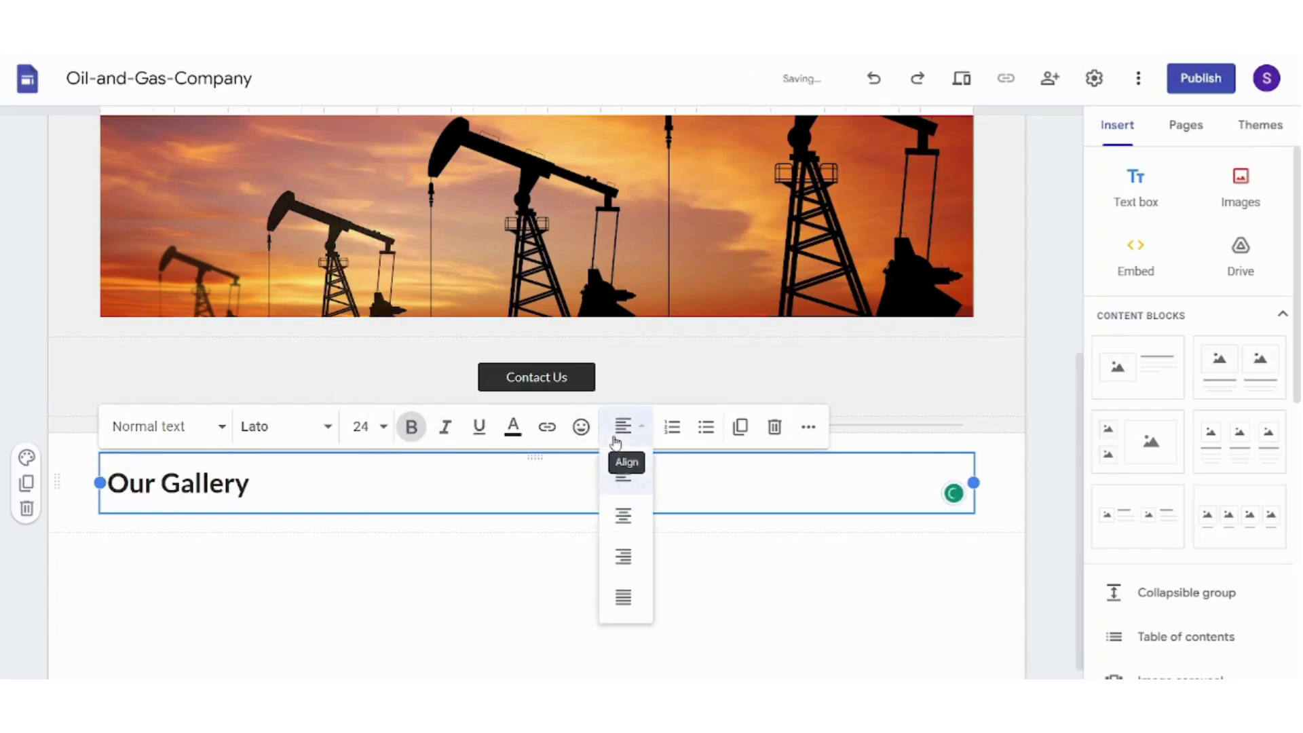
click(620, 511)
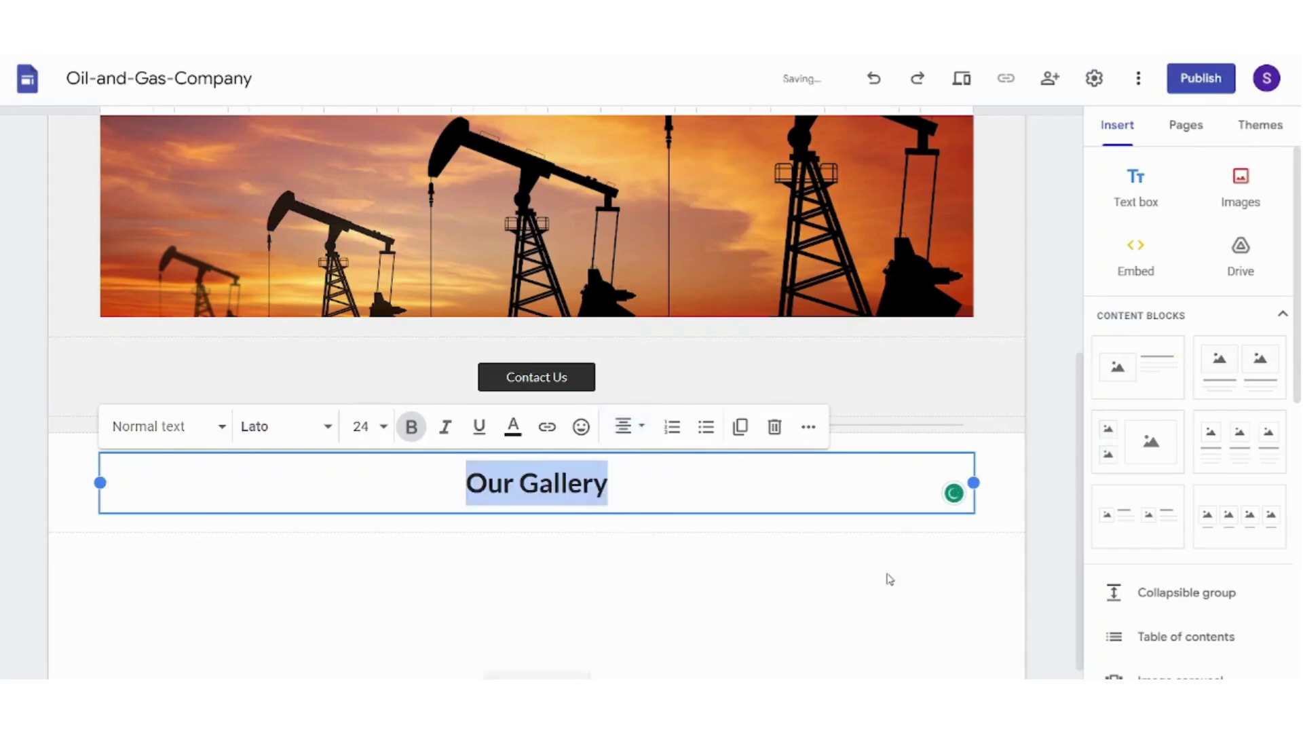
Step: Give the Our Gallery section a dark Style 3 background
click(26, 456)
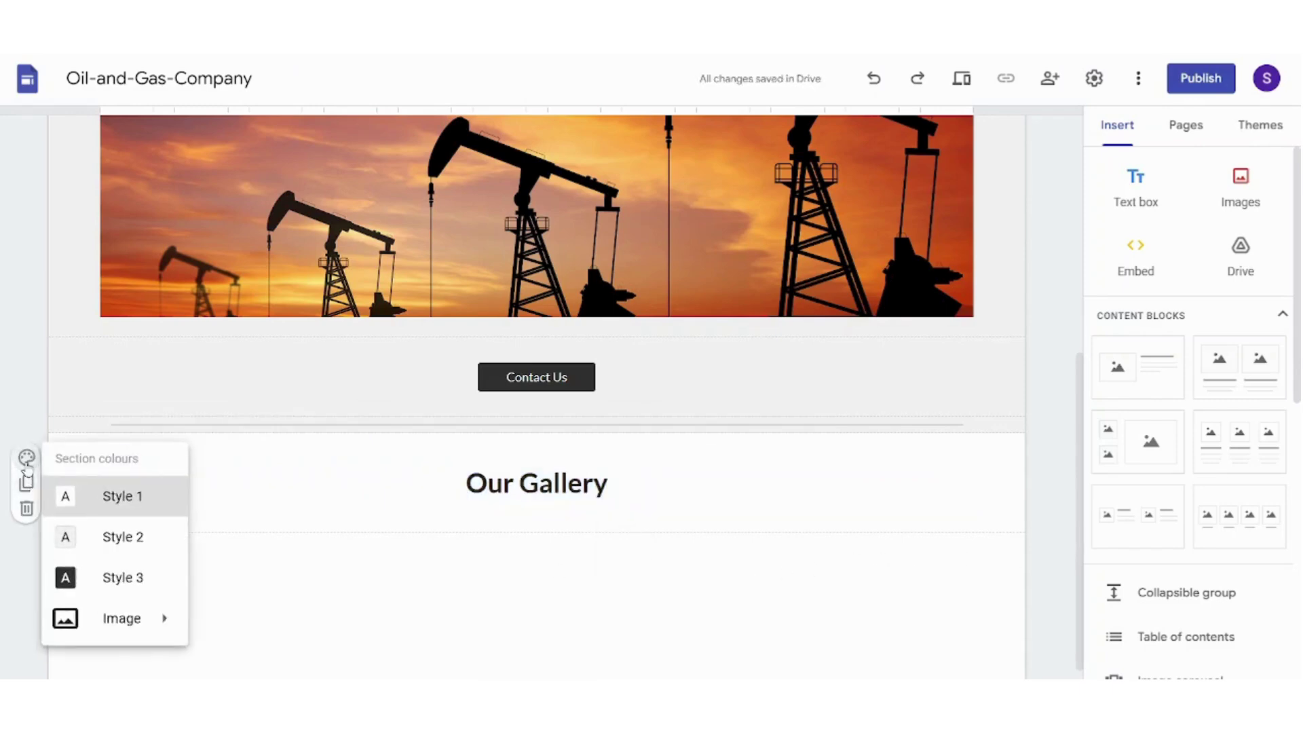
click(134, 579)
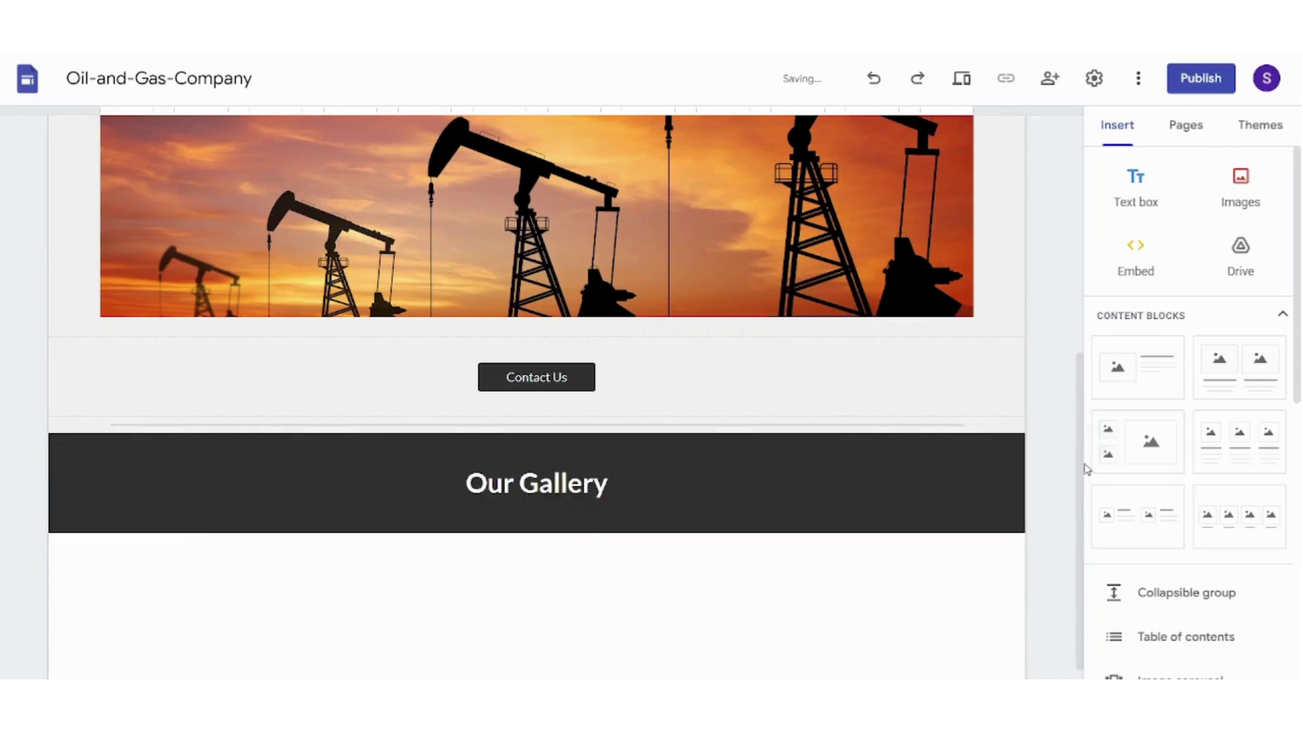
scroll(1082, 492, down, 1)
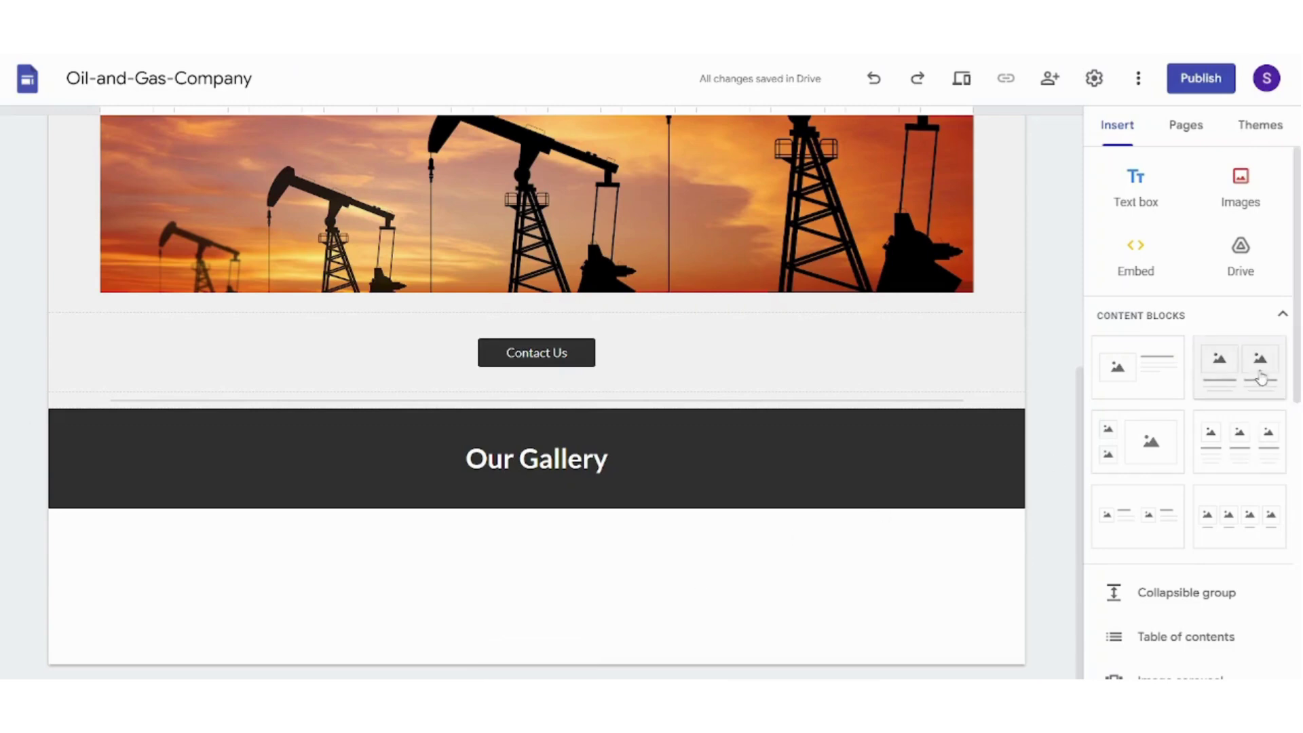
Step: Insert a three-image block under Our Gallery and upload pipework, refinery and offshore rig photos
click(1257, 445)
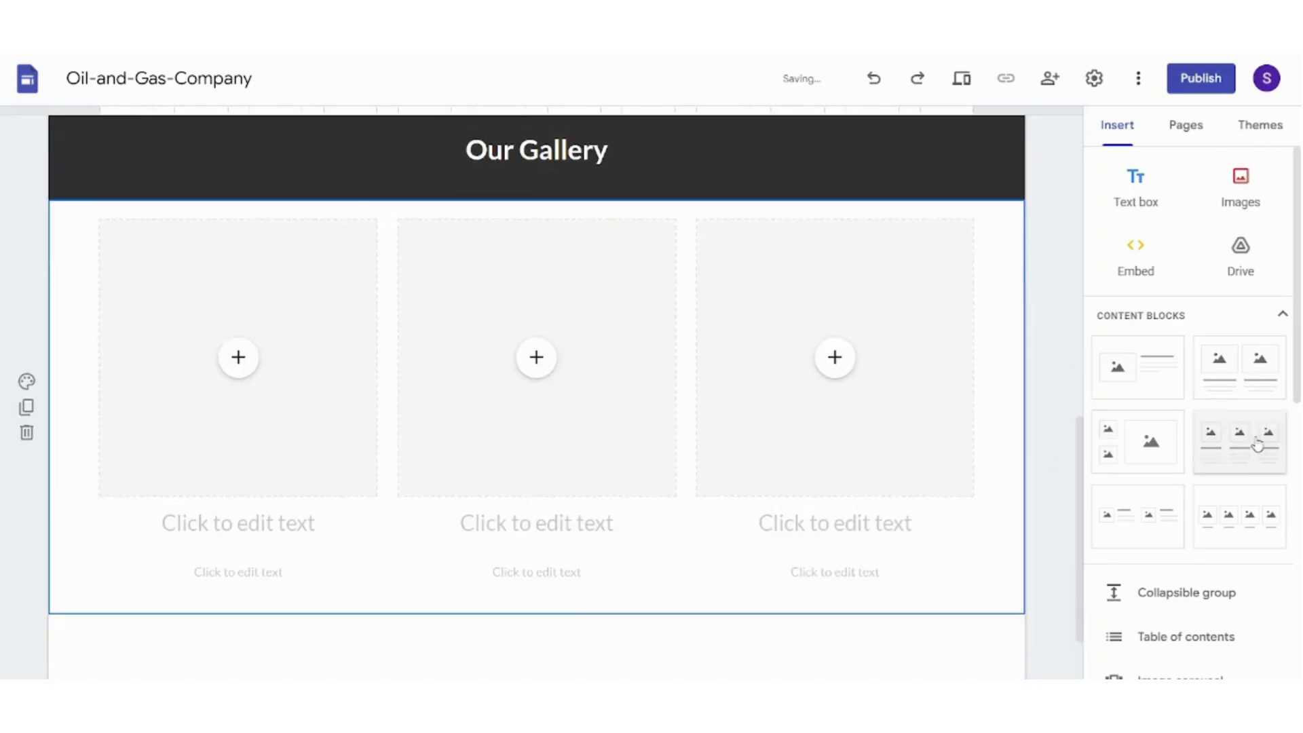
click(224, 361)
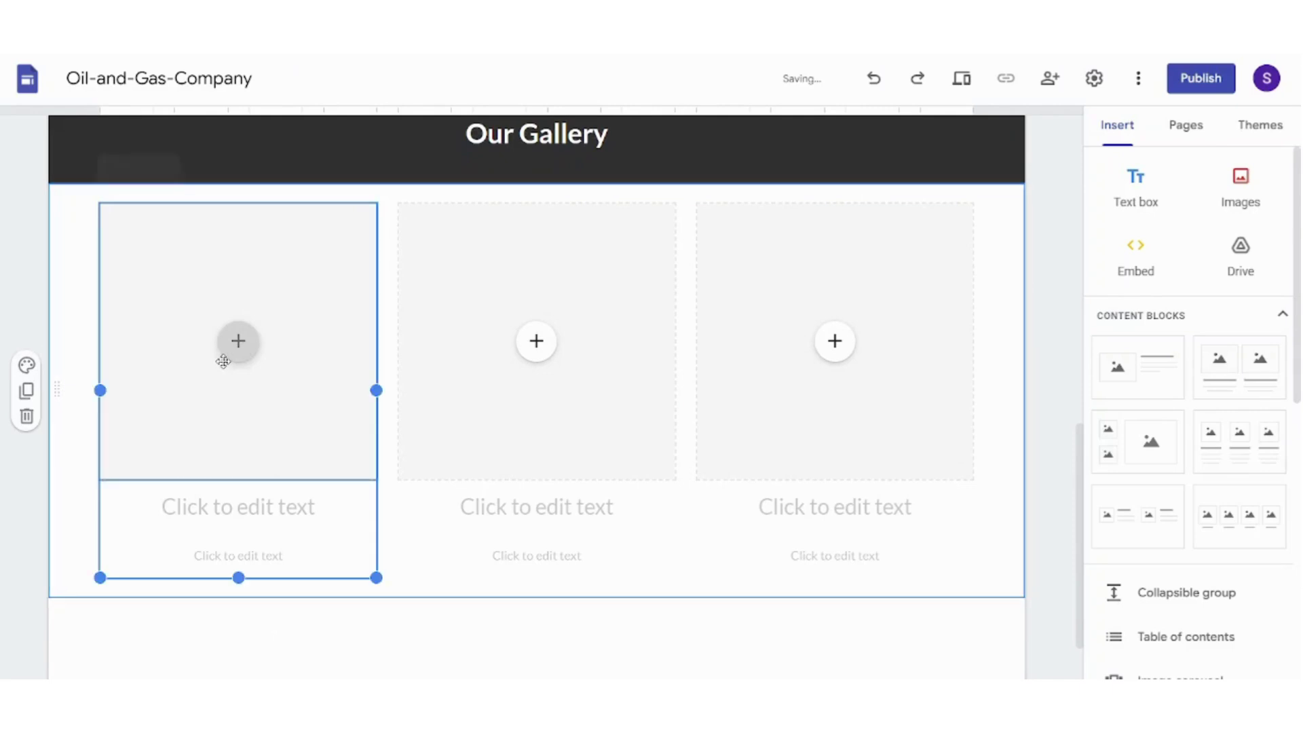
click(239, 342)
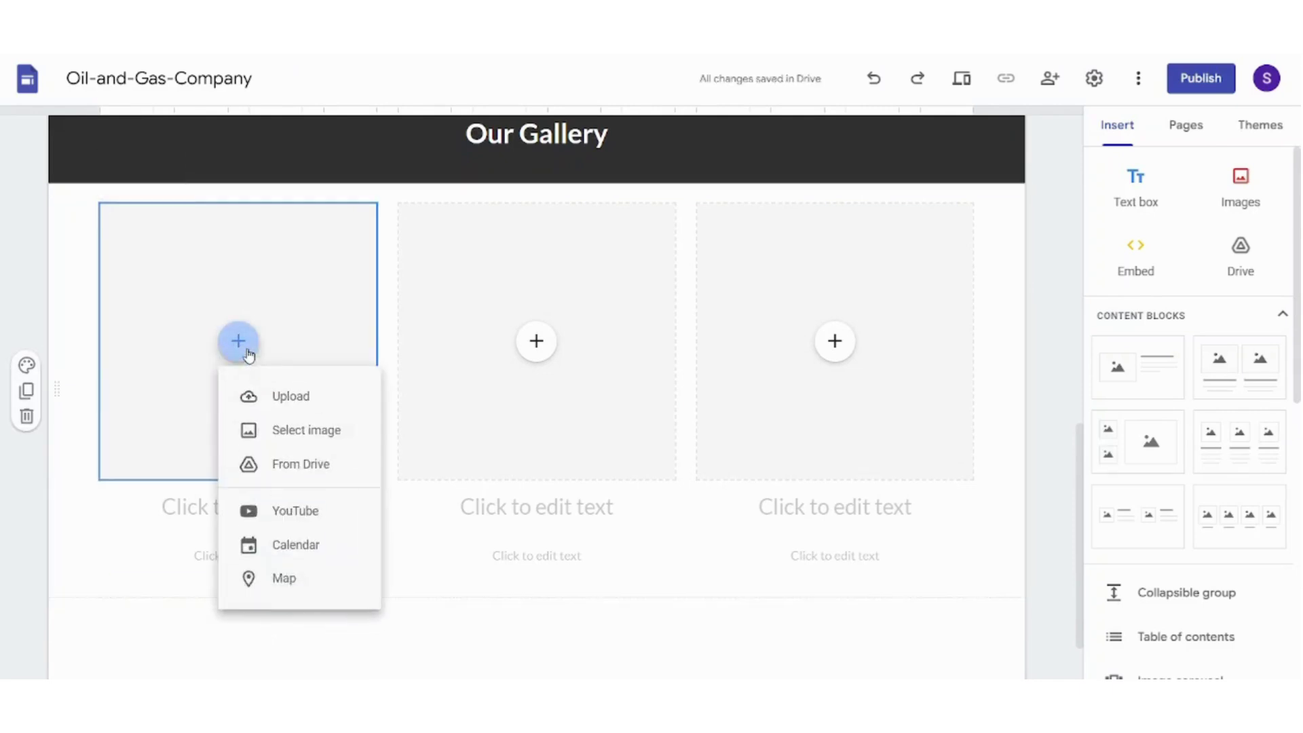
click(285, 400)
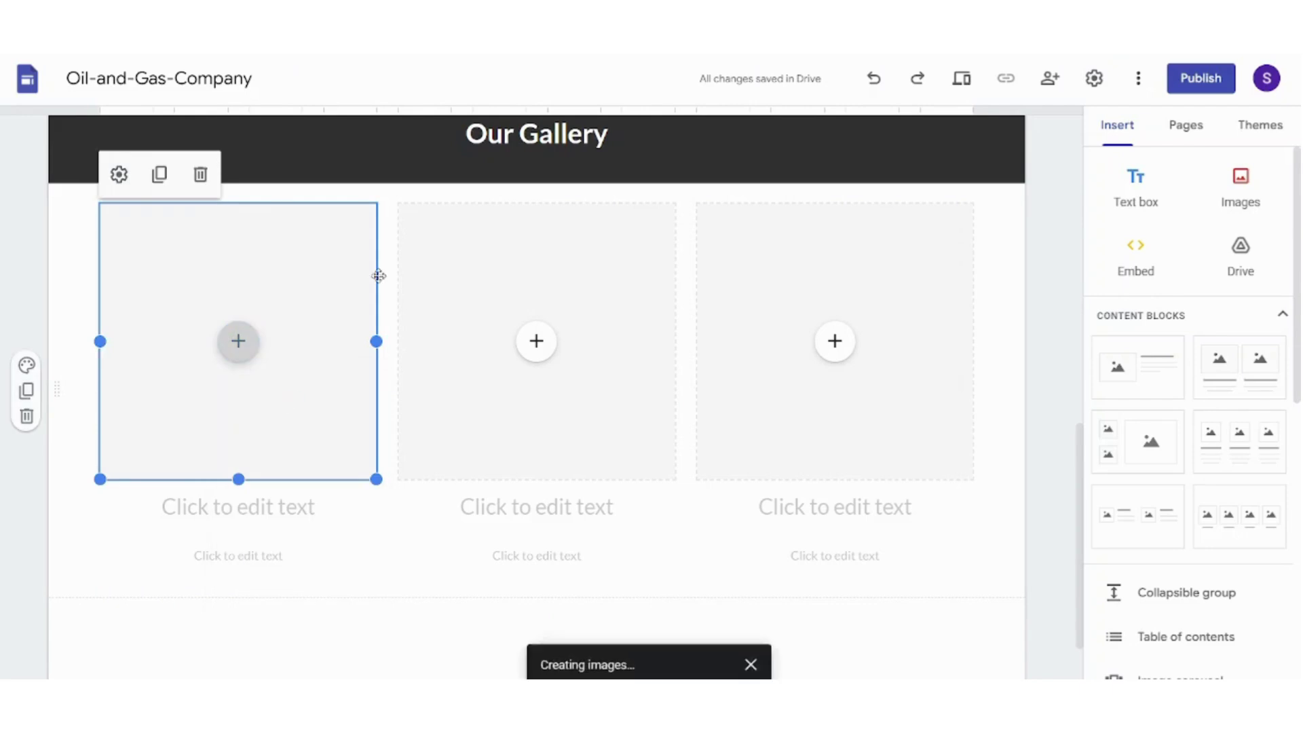
click(535, 341)
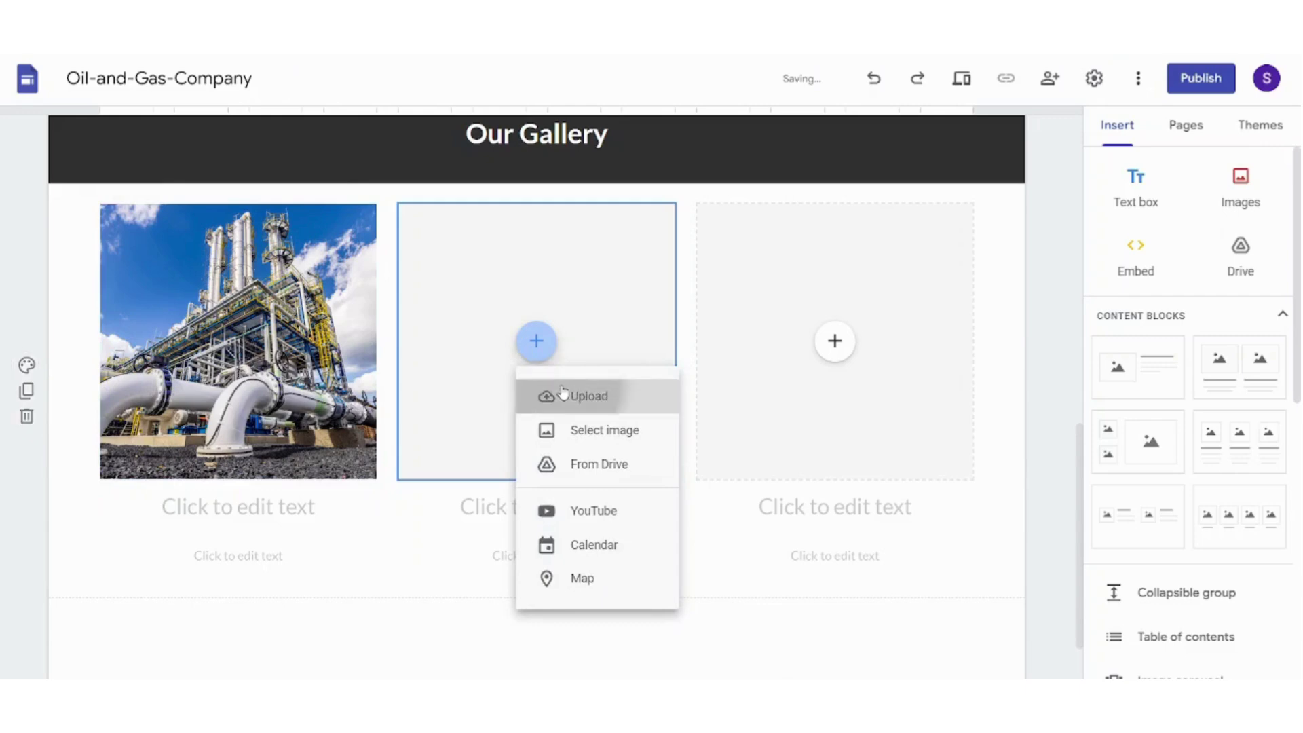
click(562, 394)
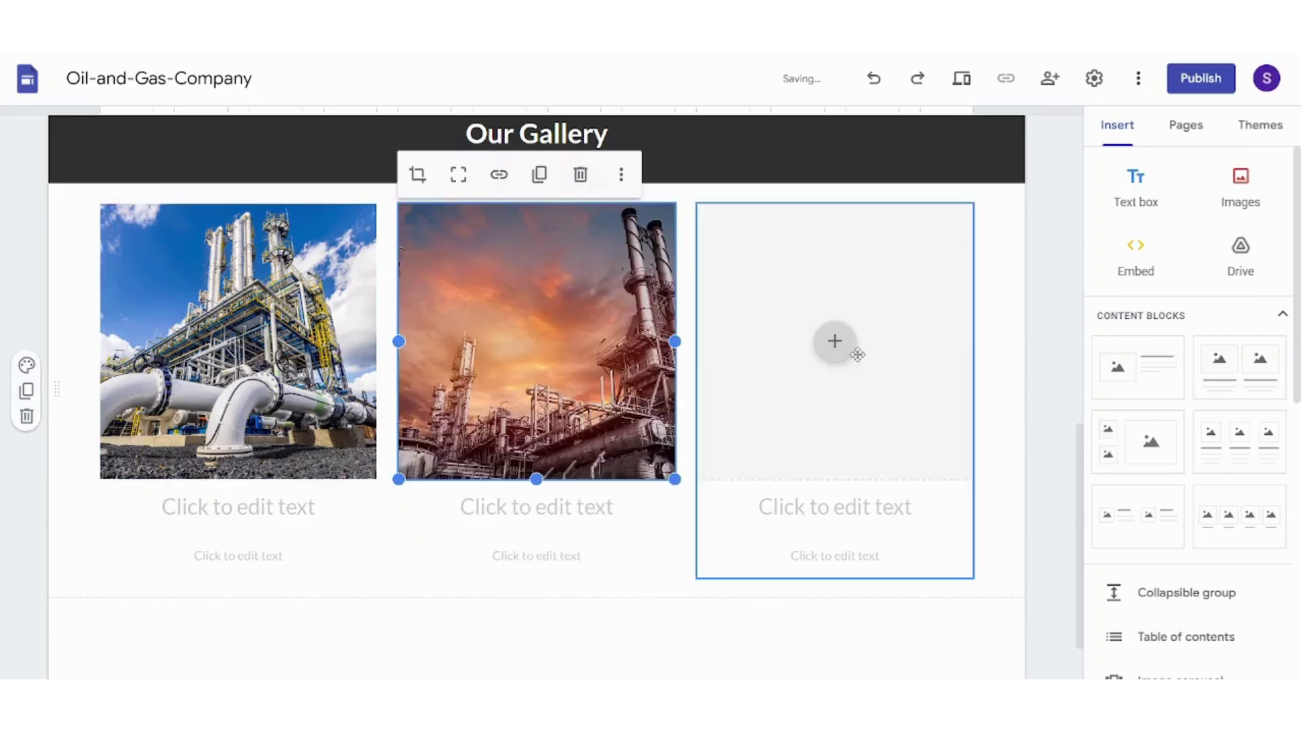
click(835, 341)
click(871, 404)
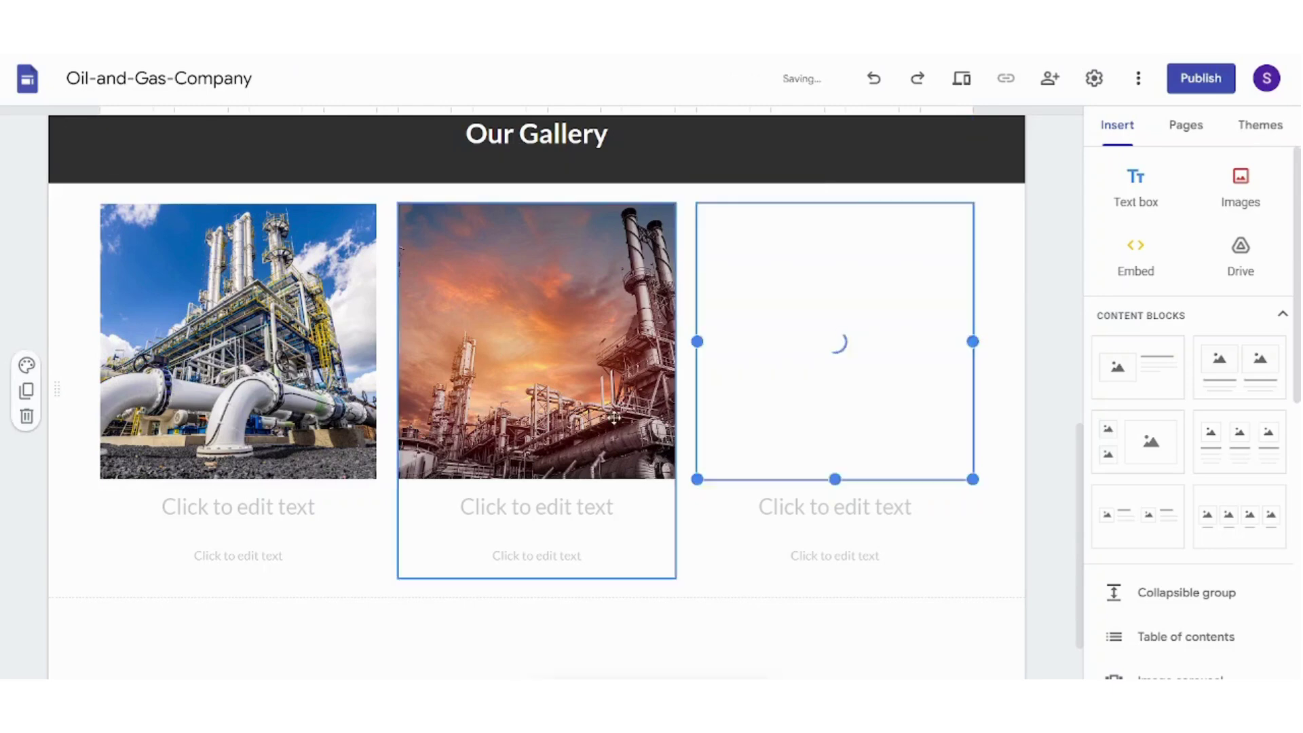
click(233, 506)
text(S)
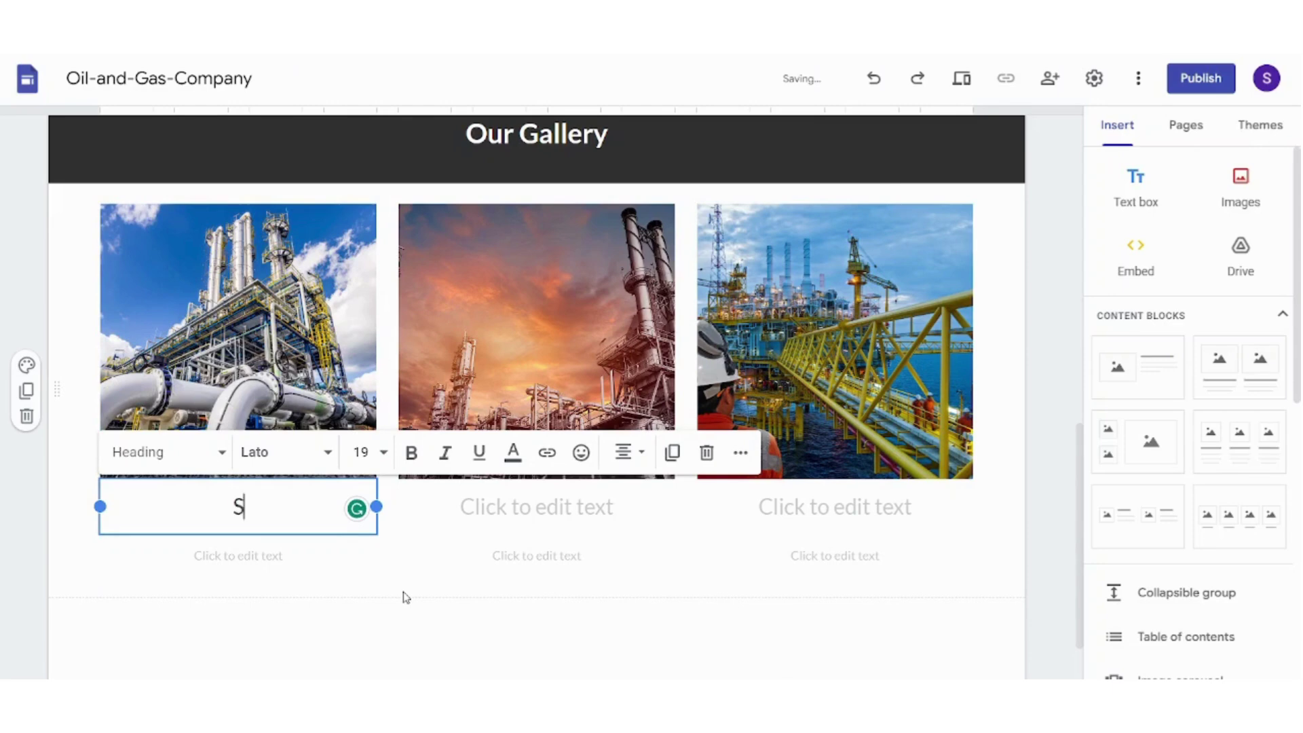
Step: Caption the three gallery photos Stations, Refineries and Rigs
text(tations)
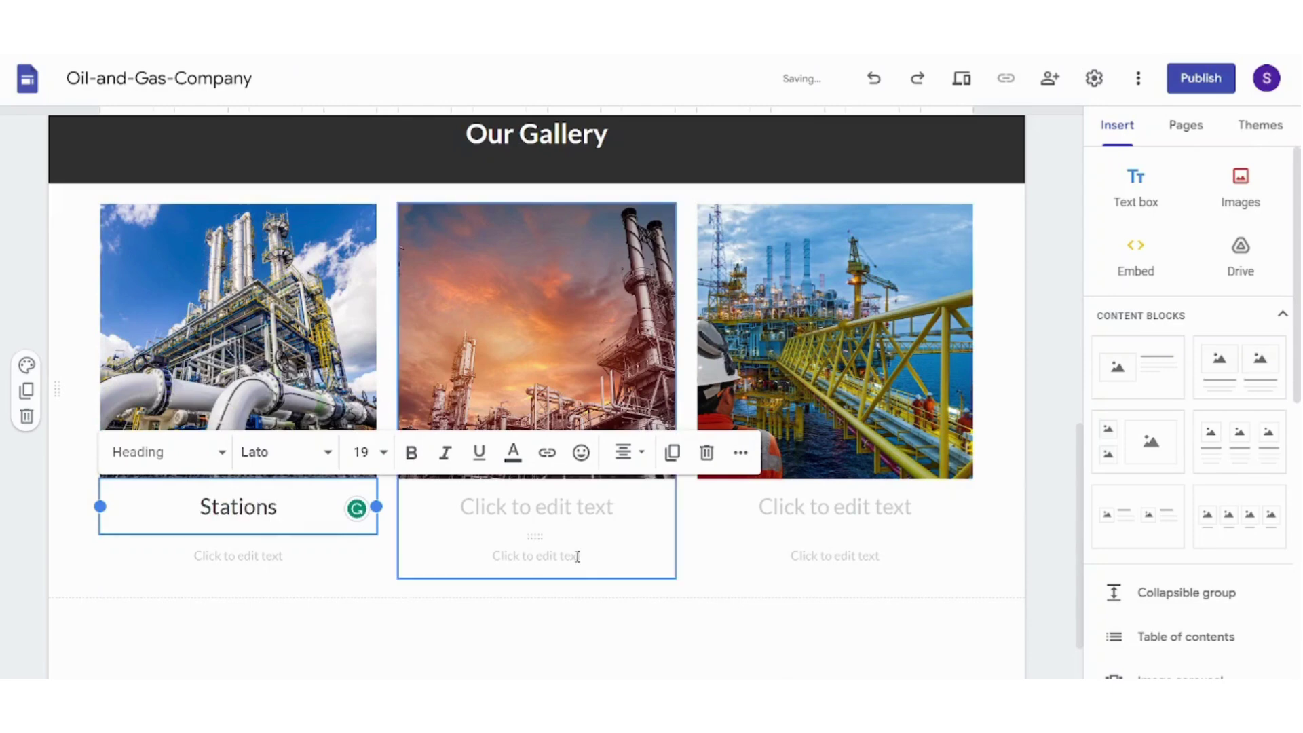
click(535, 512)
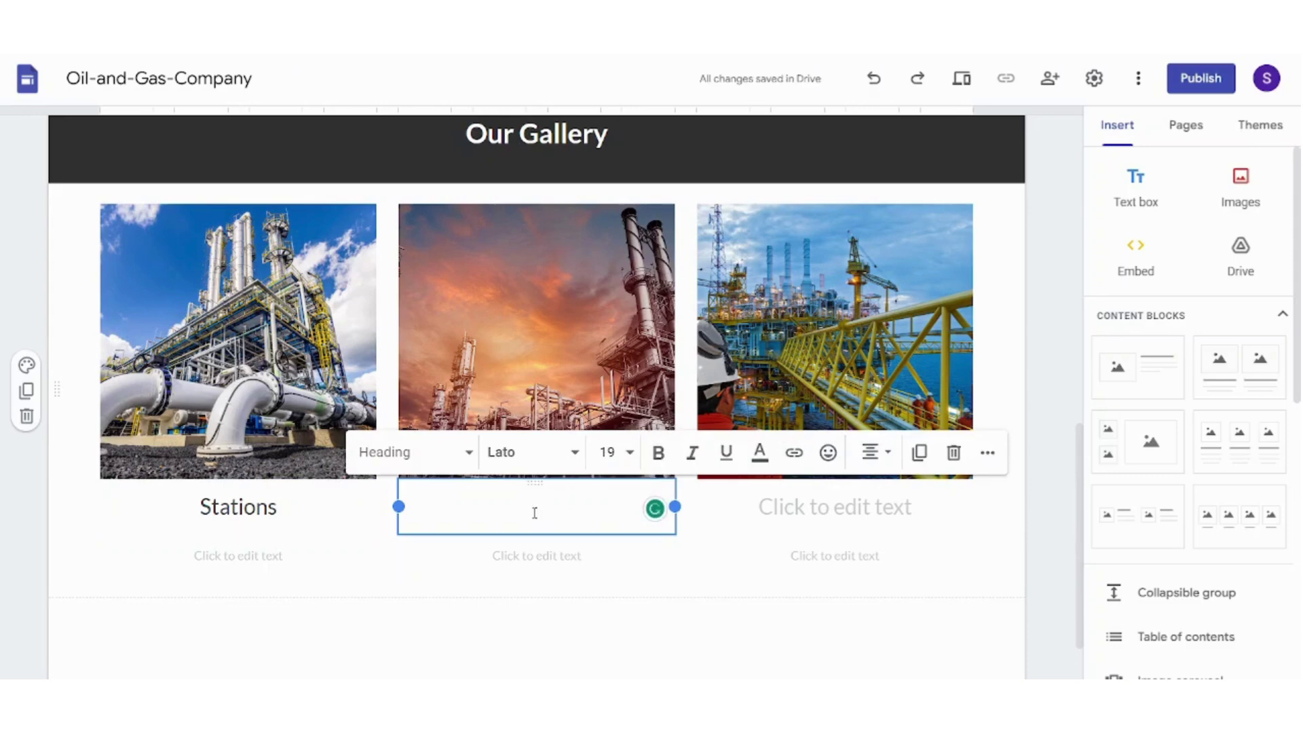
text(Refiner)
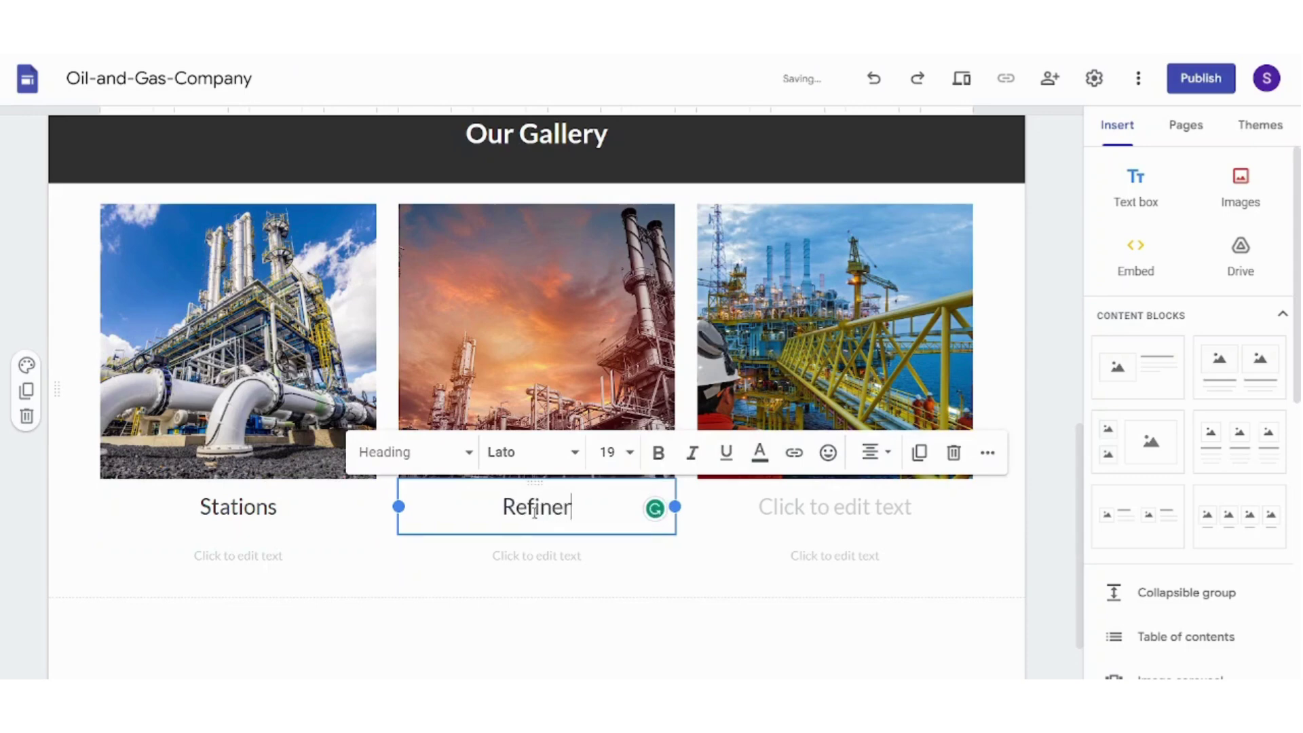
text(ies)
click(820, 507)
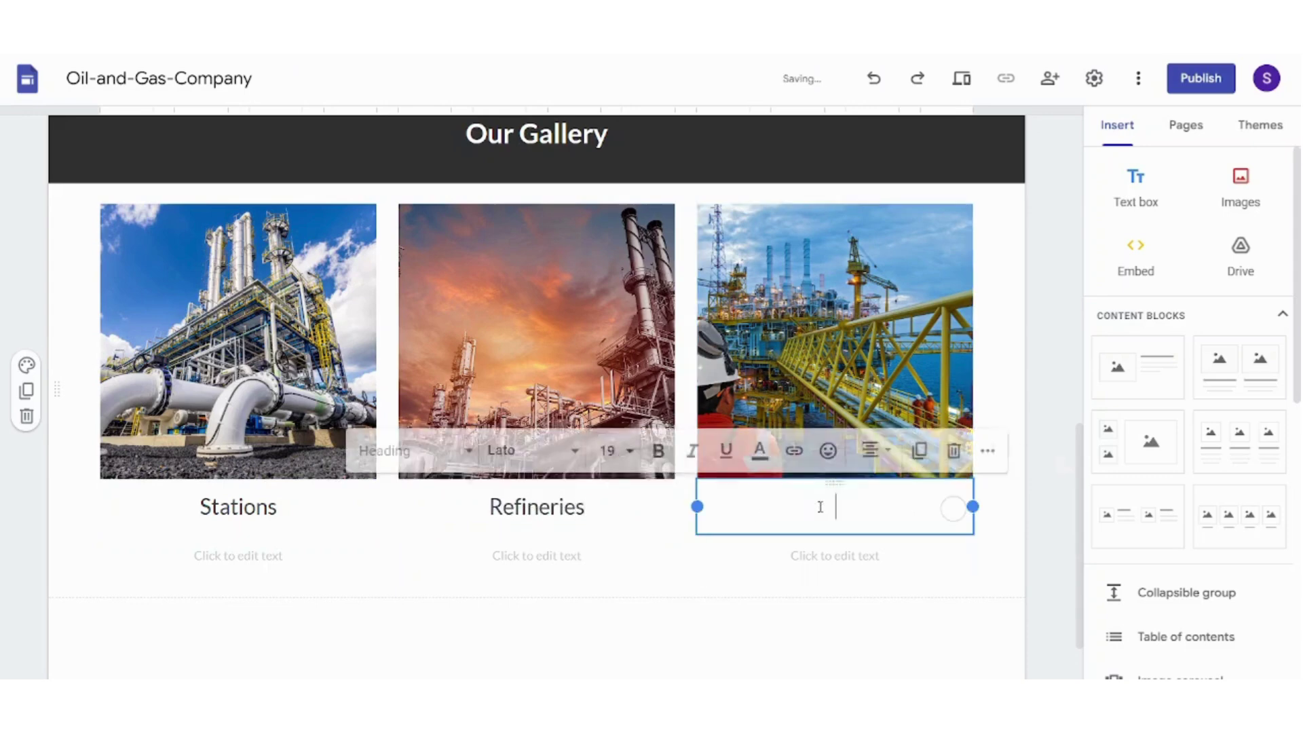
text(Rigs)
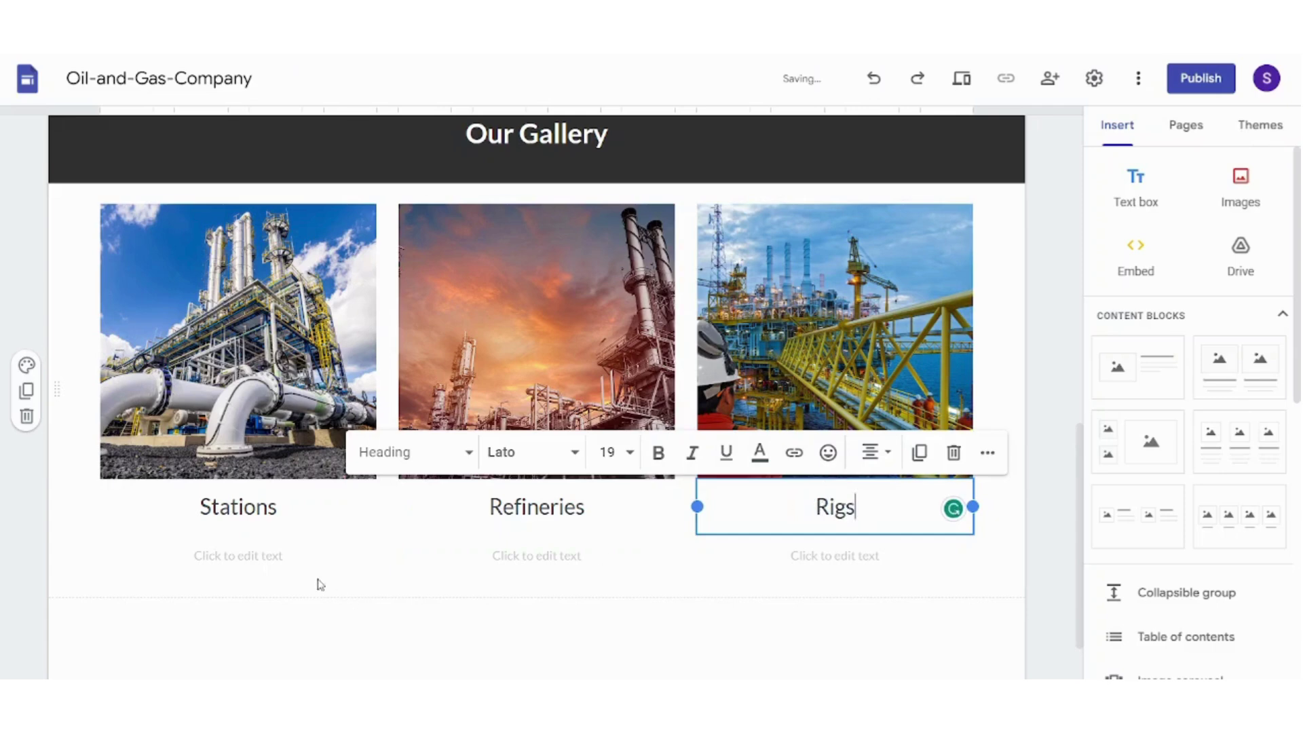
Step: Delete the empty text lines beneath all three captions
click(275, 551)
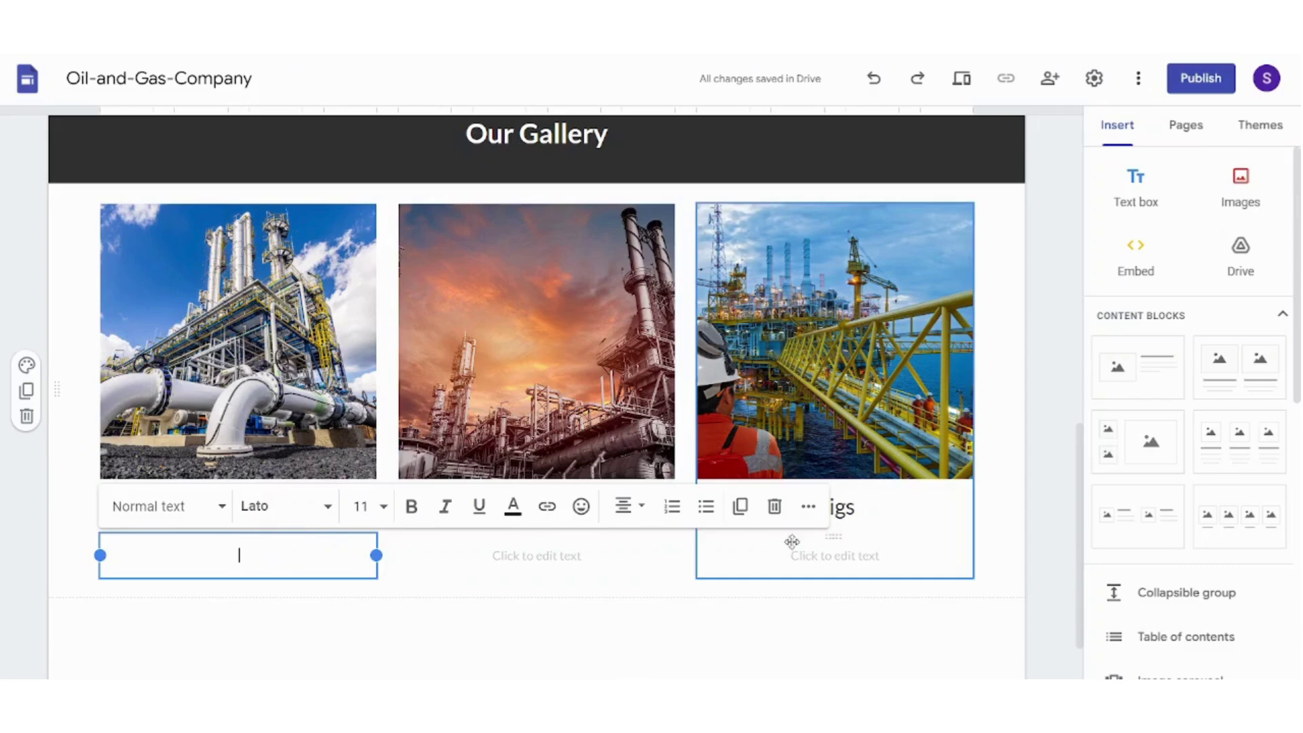
click(775, 506)
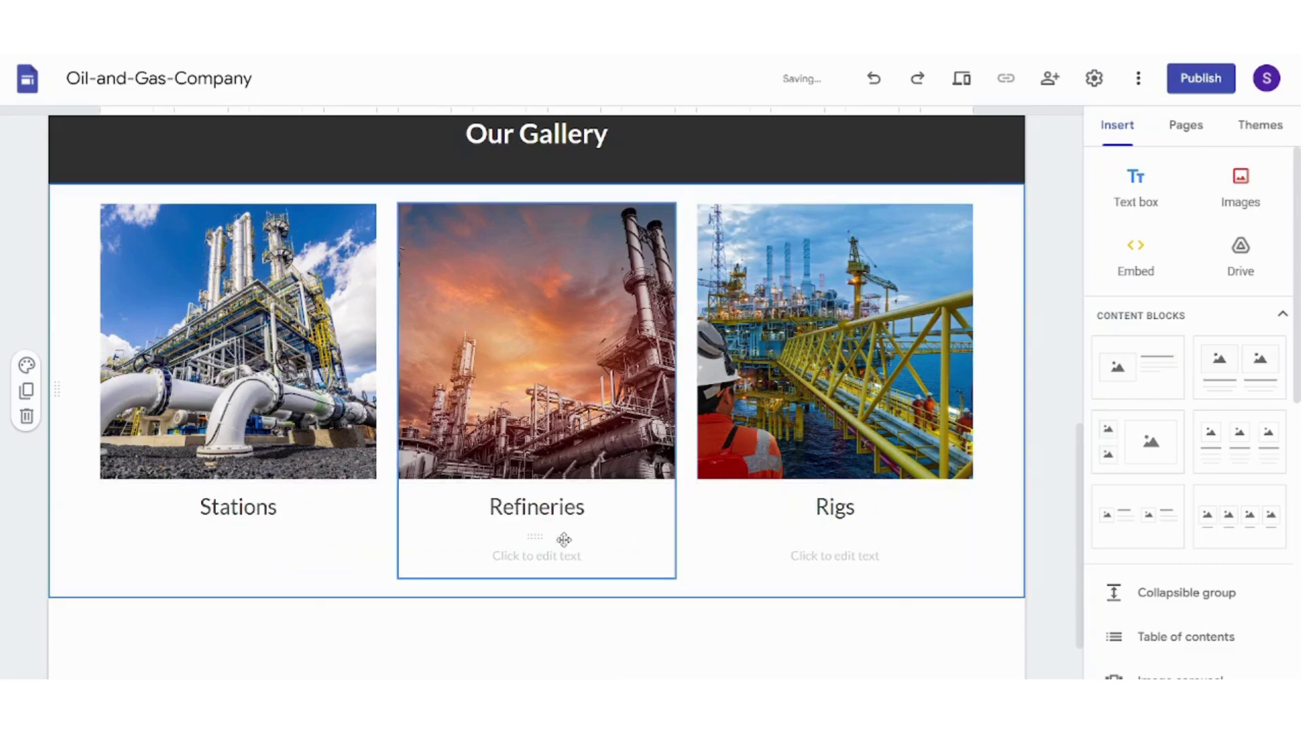
click(549, 553)
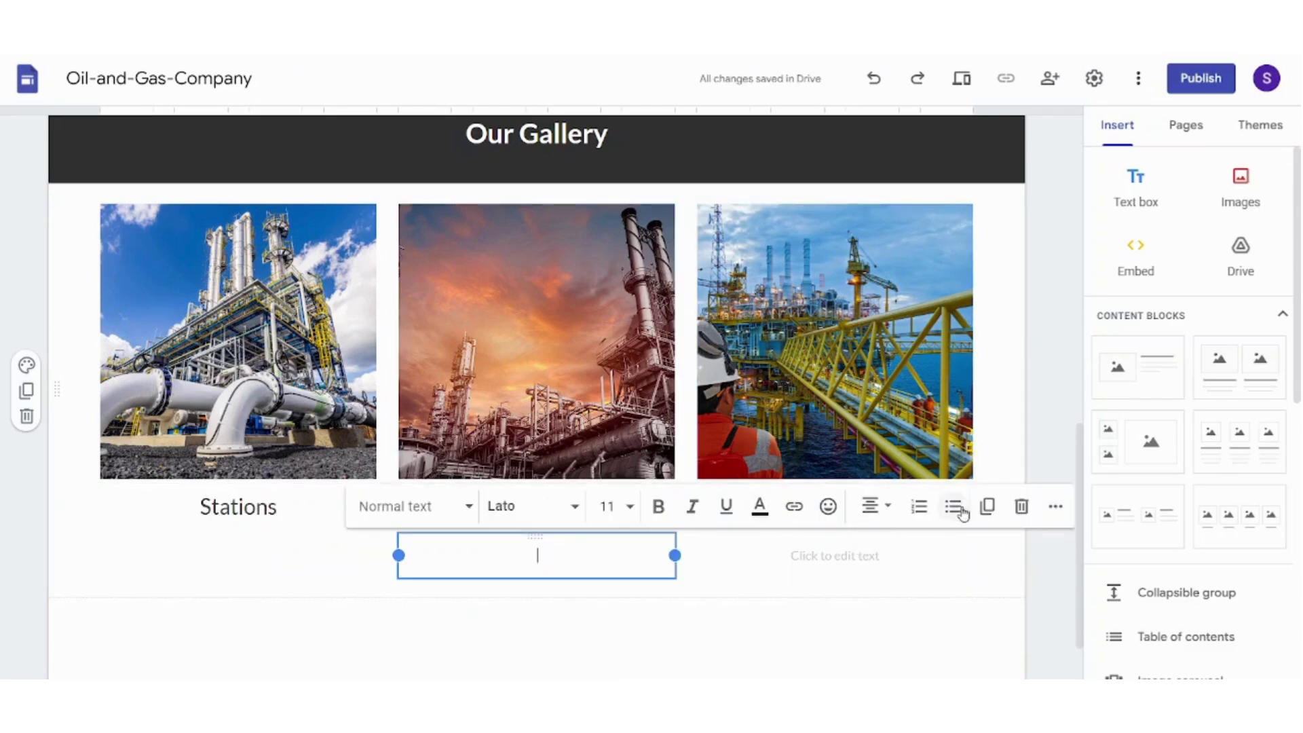
click(1022, 506)
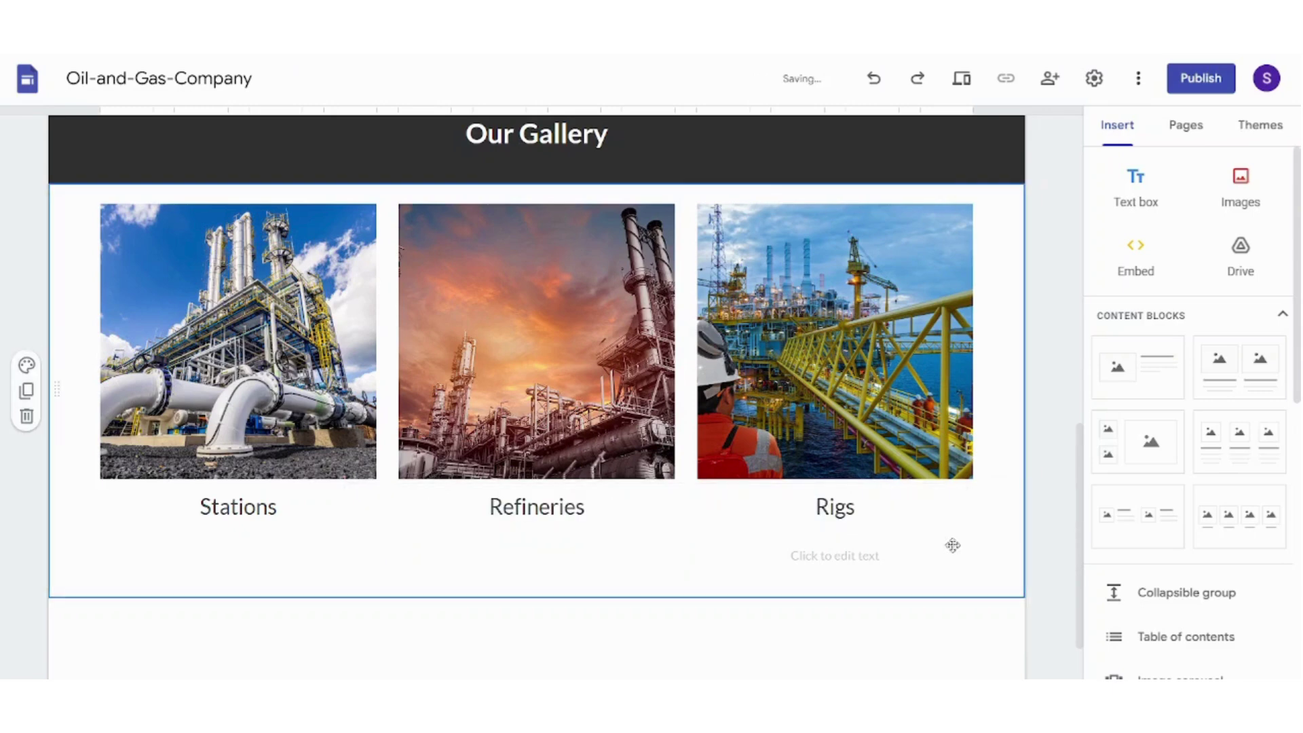
click(846, 558)
click(1023, 508)
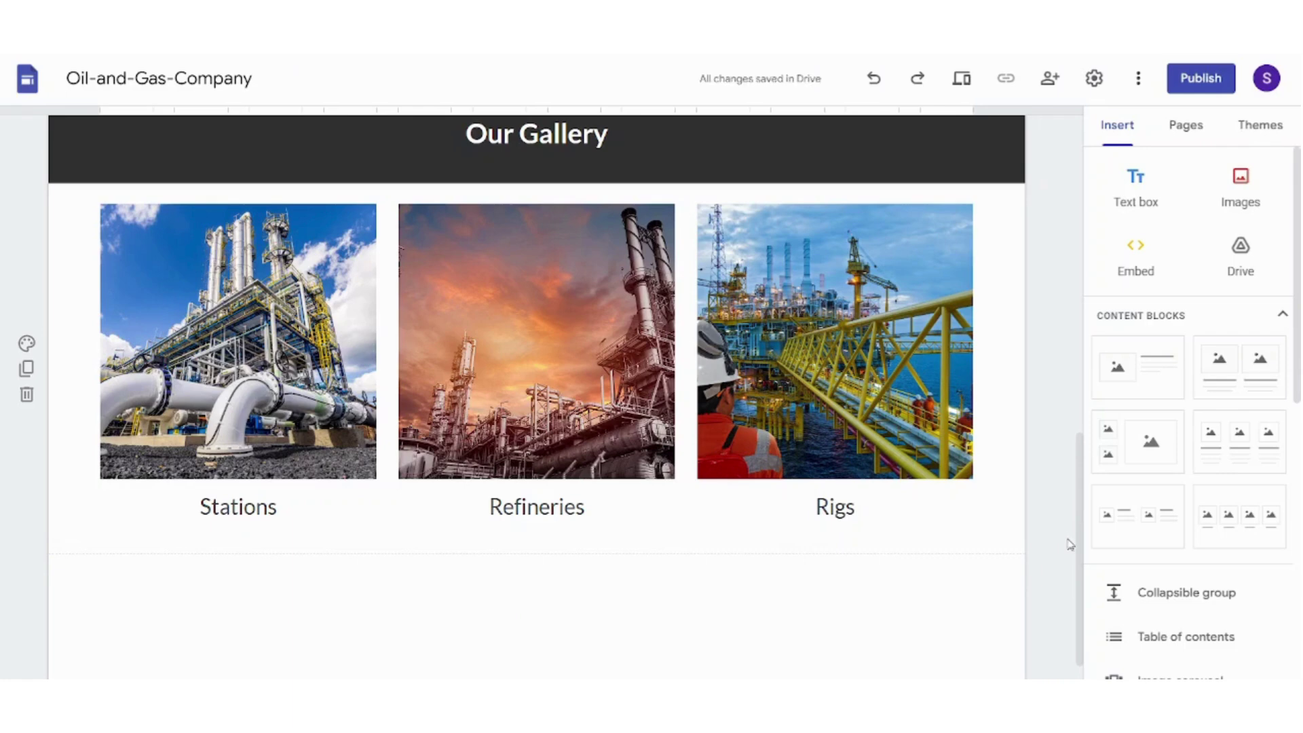
Step: Add the footer 'This is a footer' and set its text size to 24
scroll(1074, 536, down, 1)
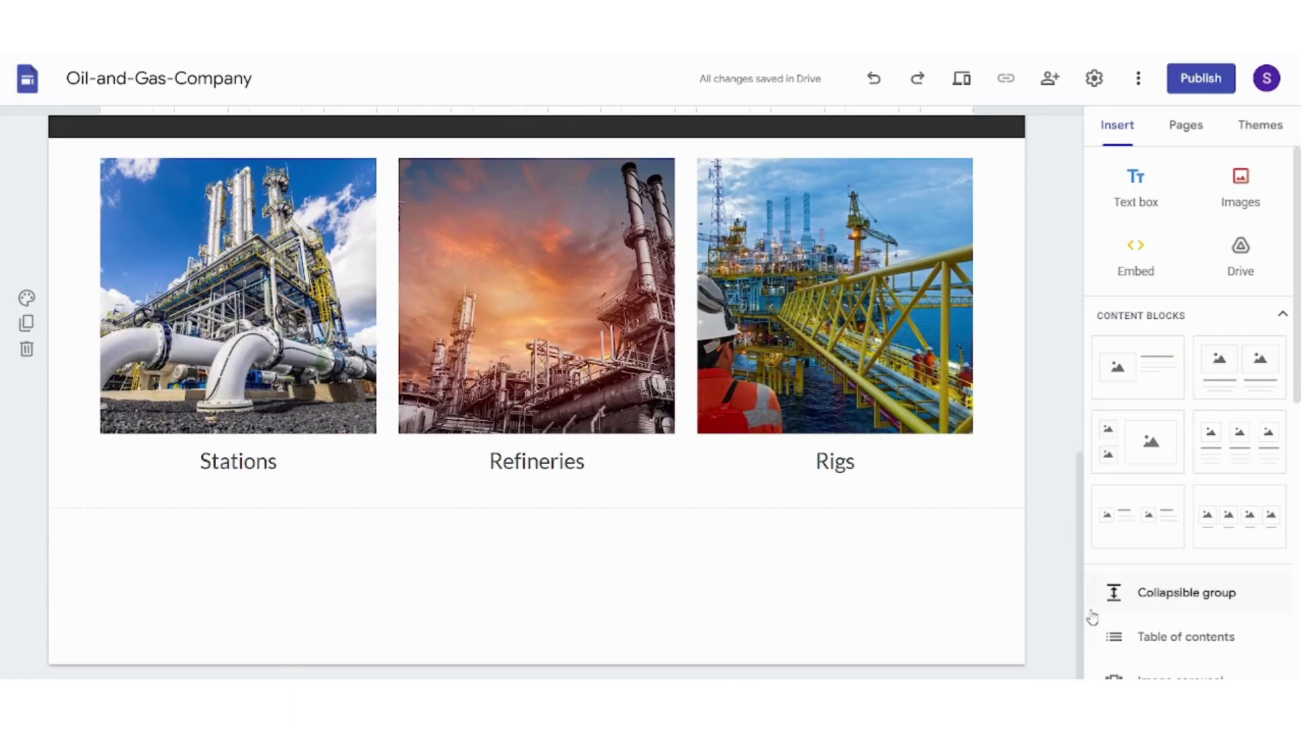
mouse_move(548, 662)
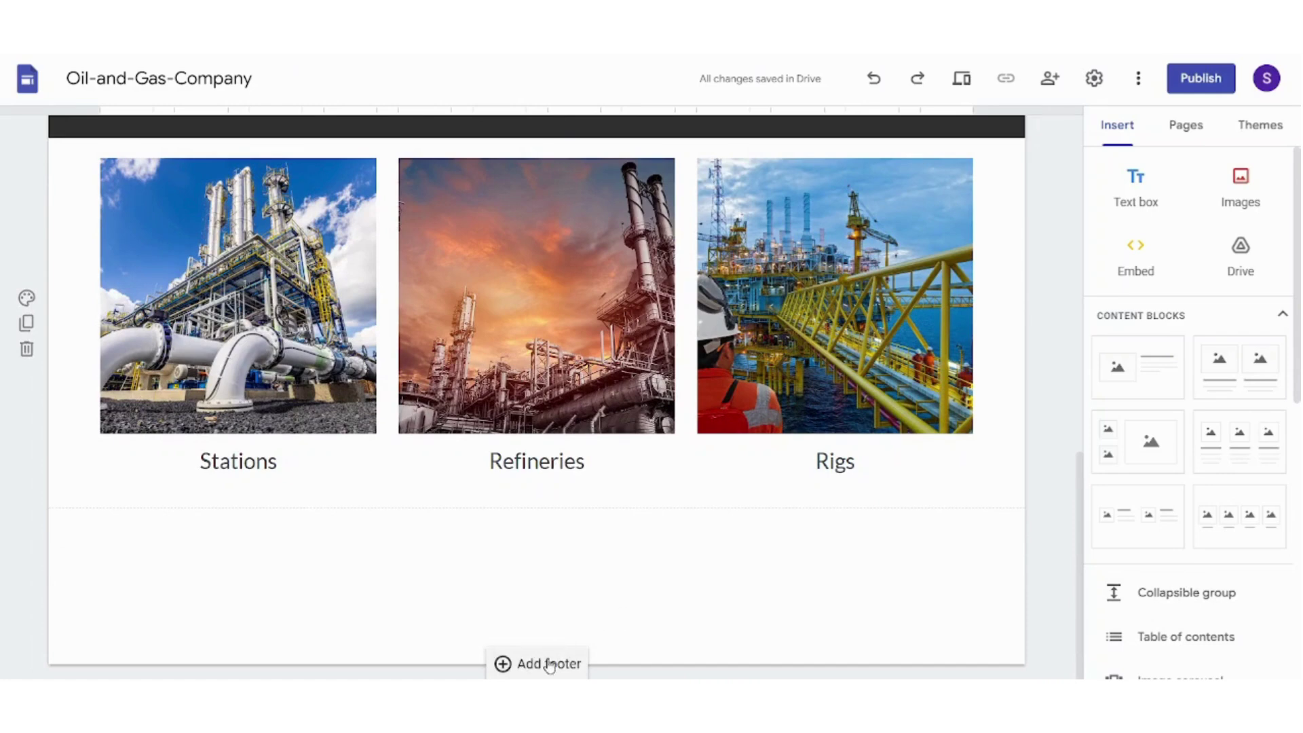
click(550, 664)
text(This is a footer)
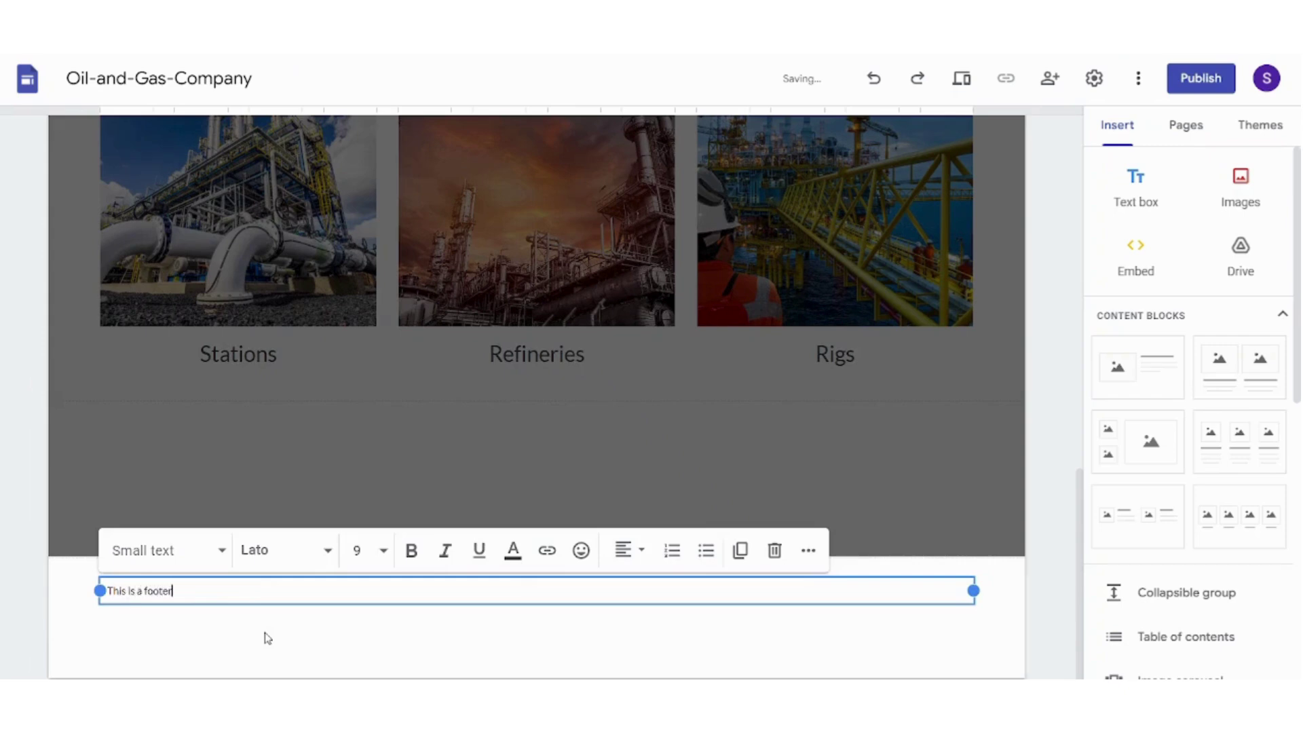
click(380, 550)
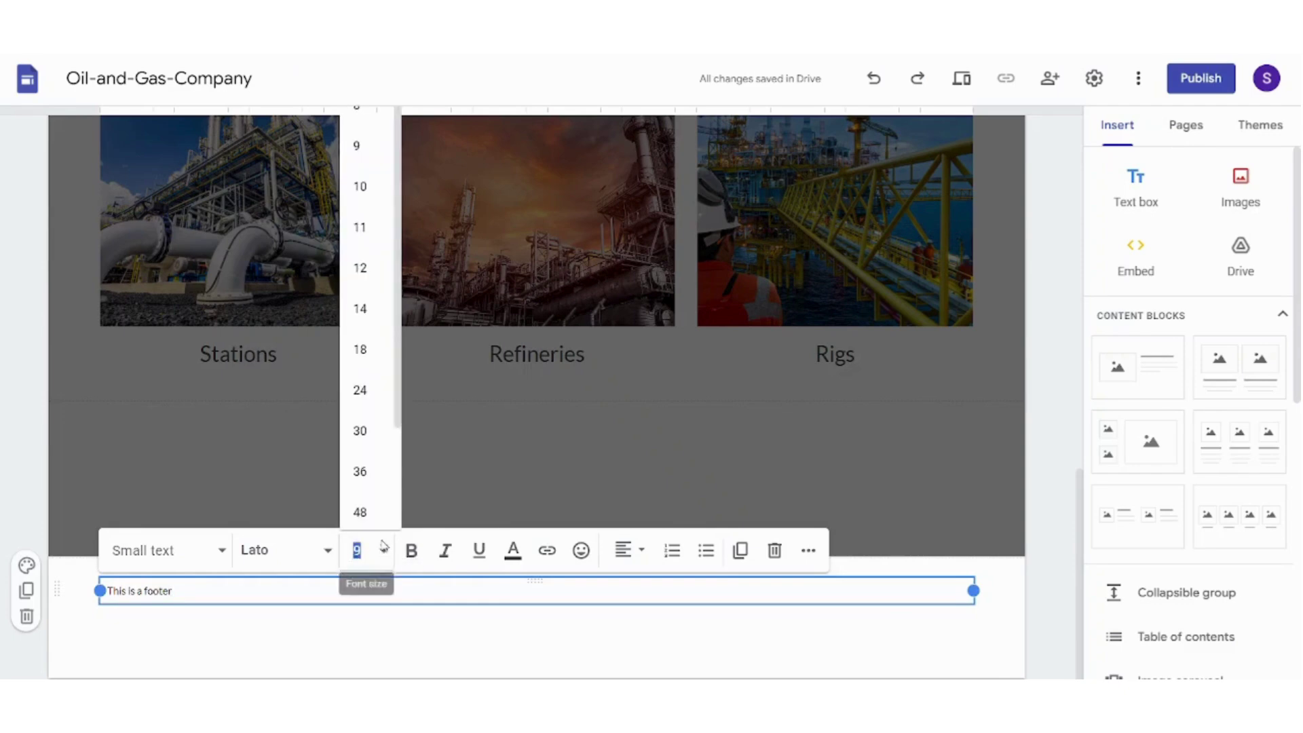
click(375, 390)
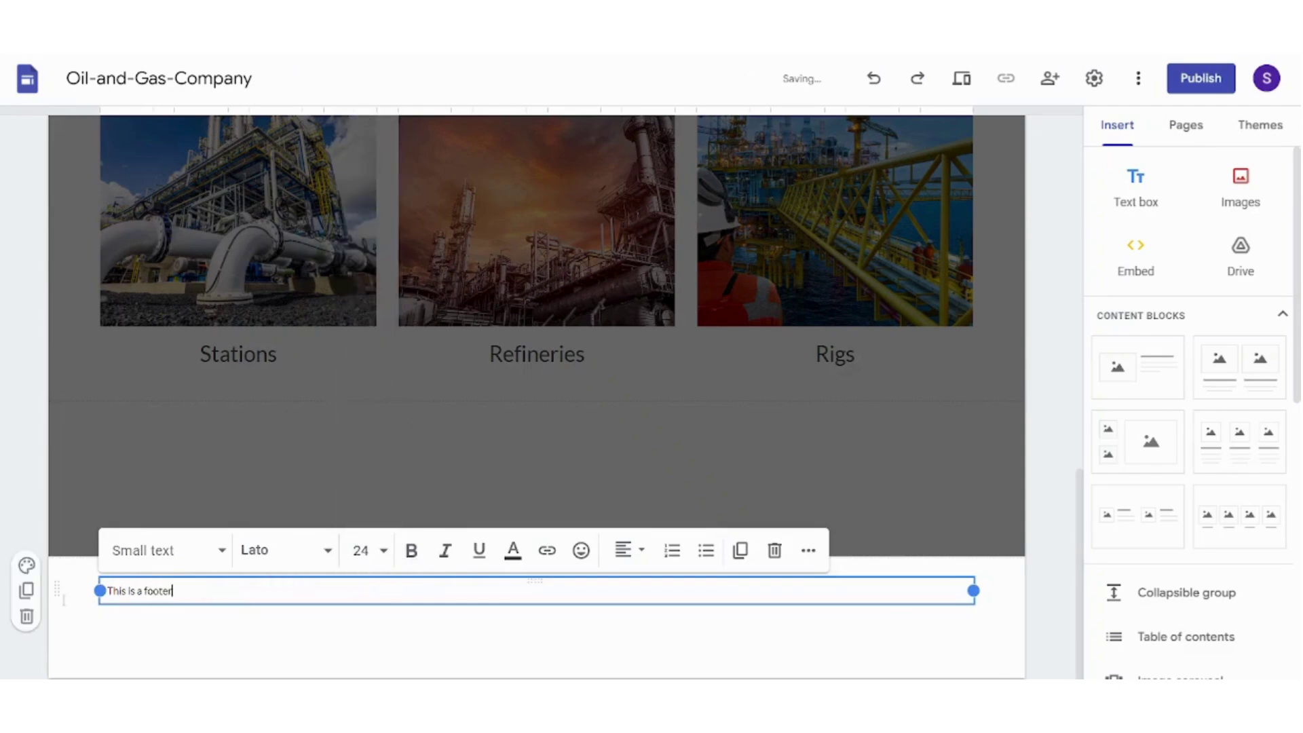
key(ctrl+a)
click(384, 550)
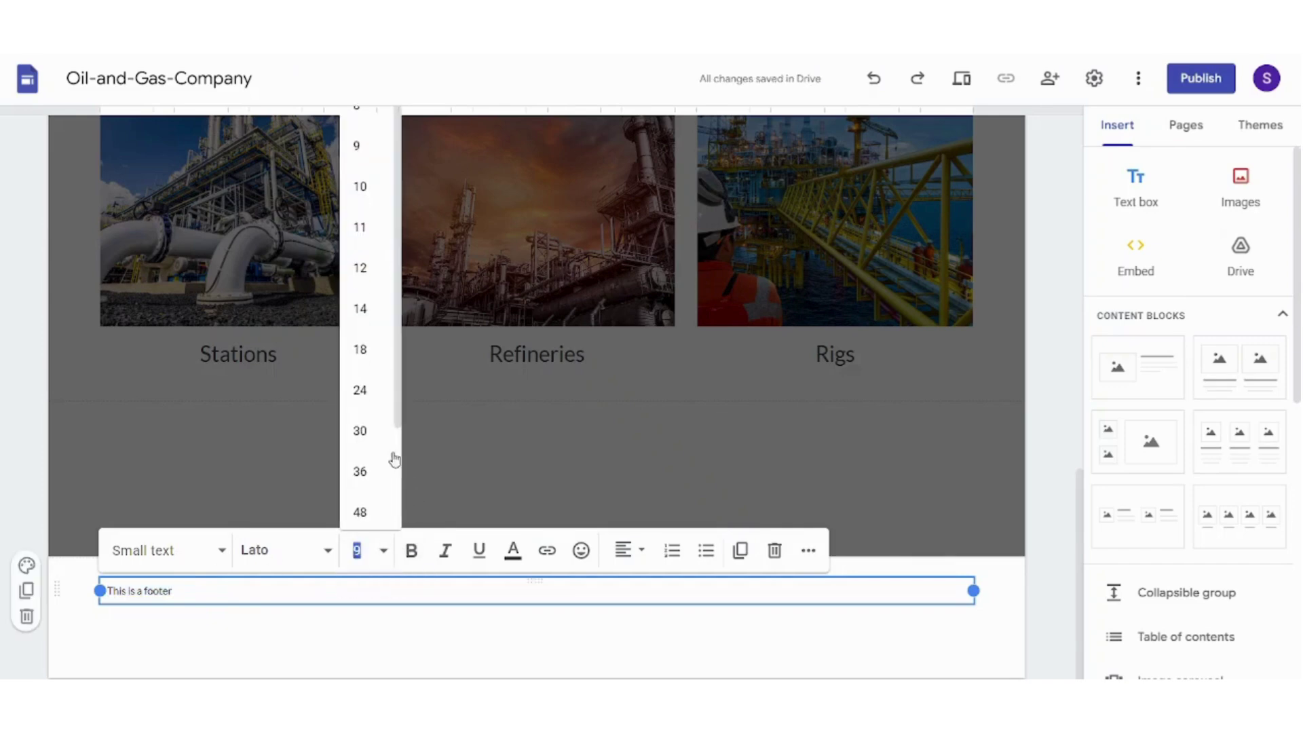
click(359, 389)
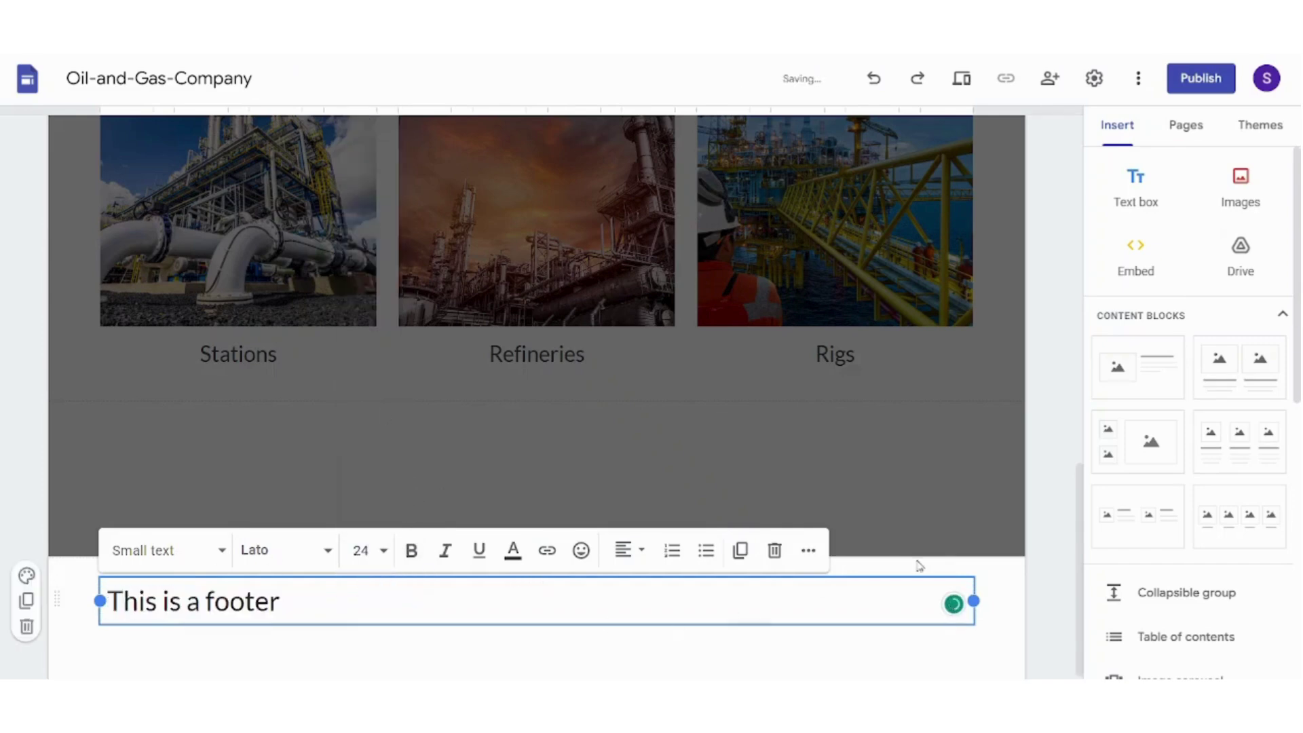
Step: Hide the footer on the Home page
click(1054, 587)
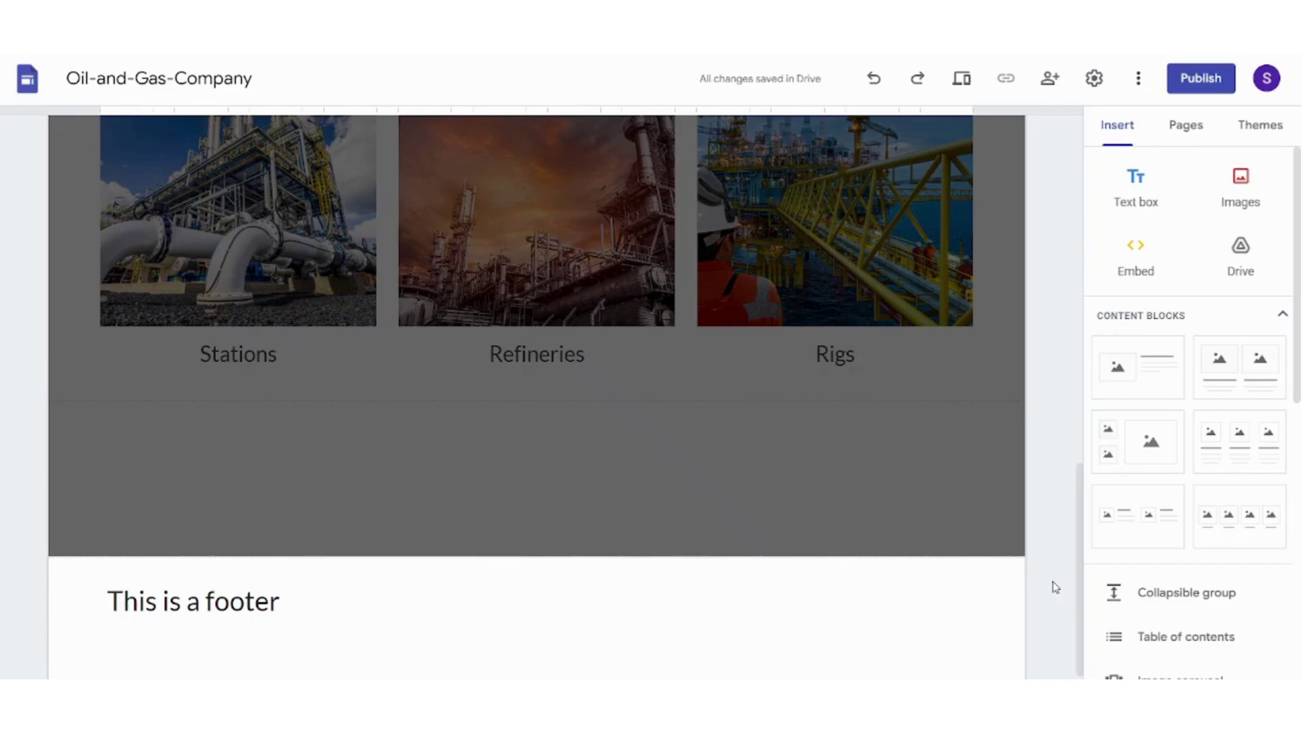
double_click(865, 406)
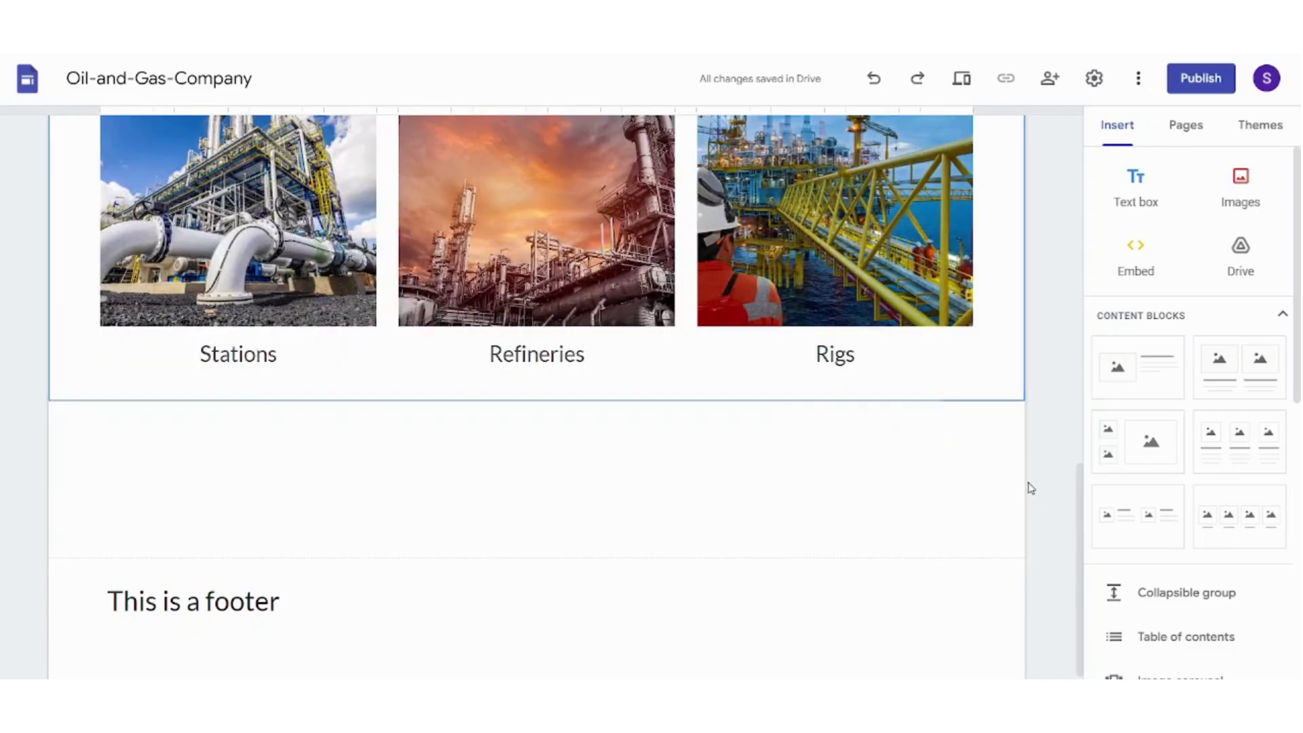
mouse_move(537, 617)
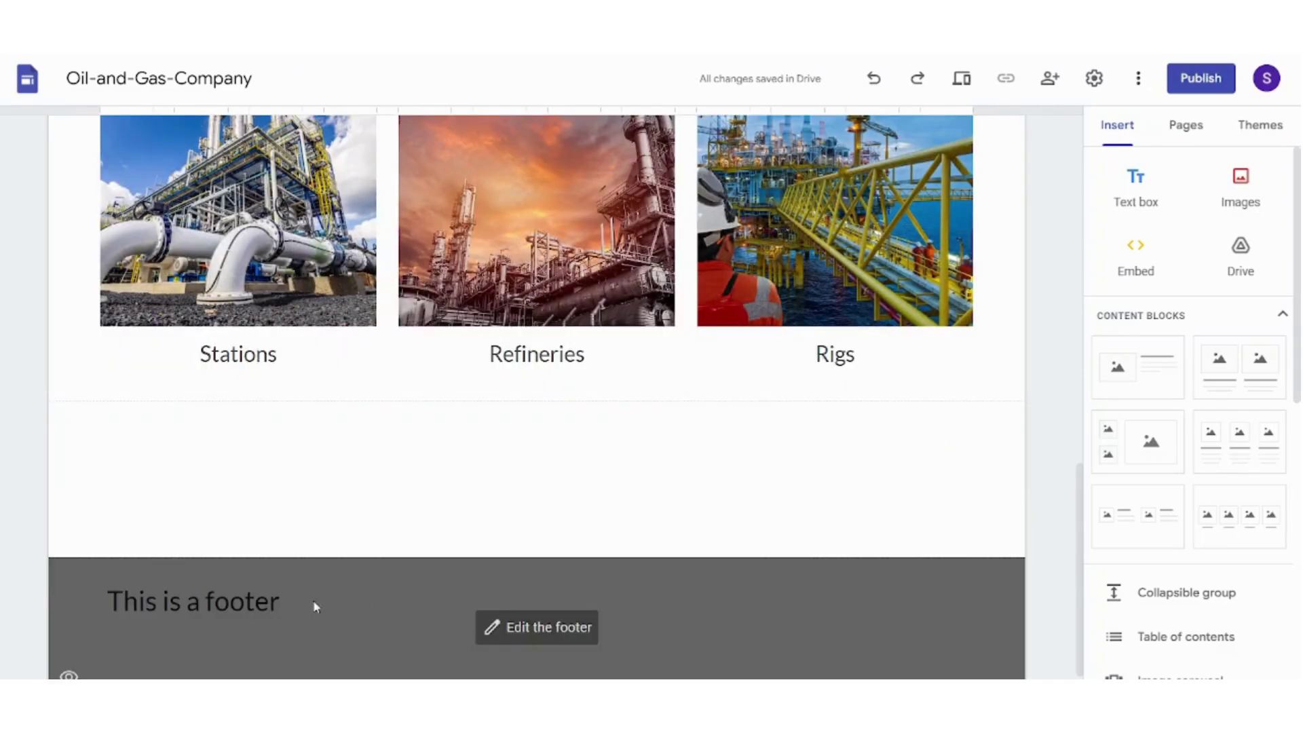
click(71, 675)
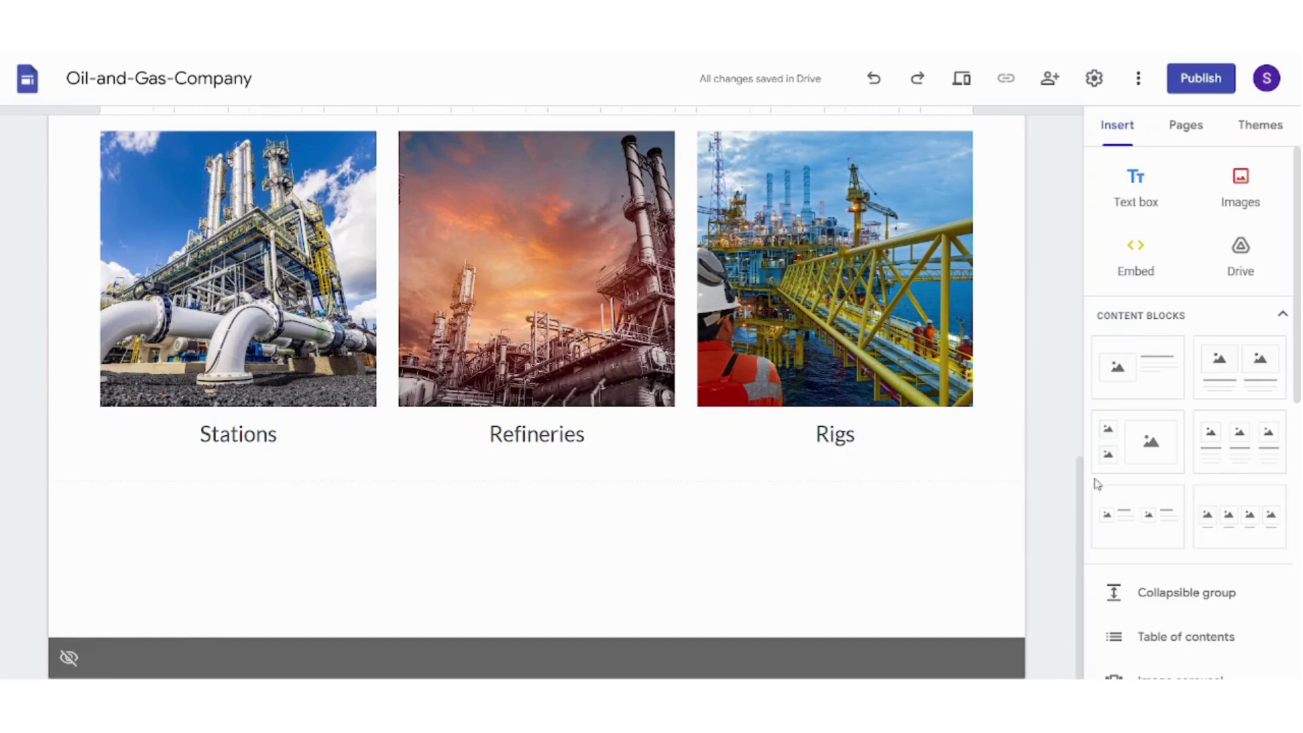
Step: Add a new page named Careers from the Pages panel
drag(1082, 487, 1063, 390)
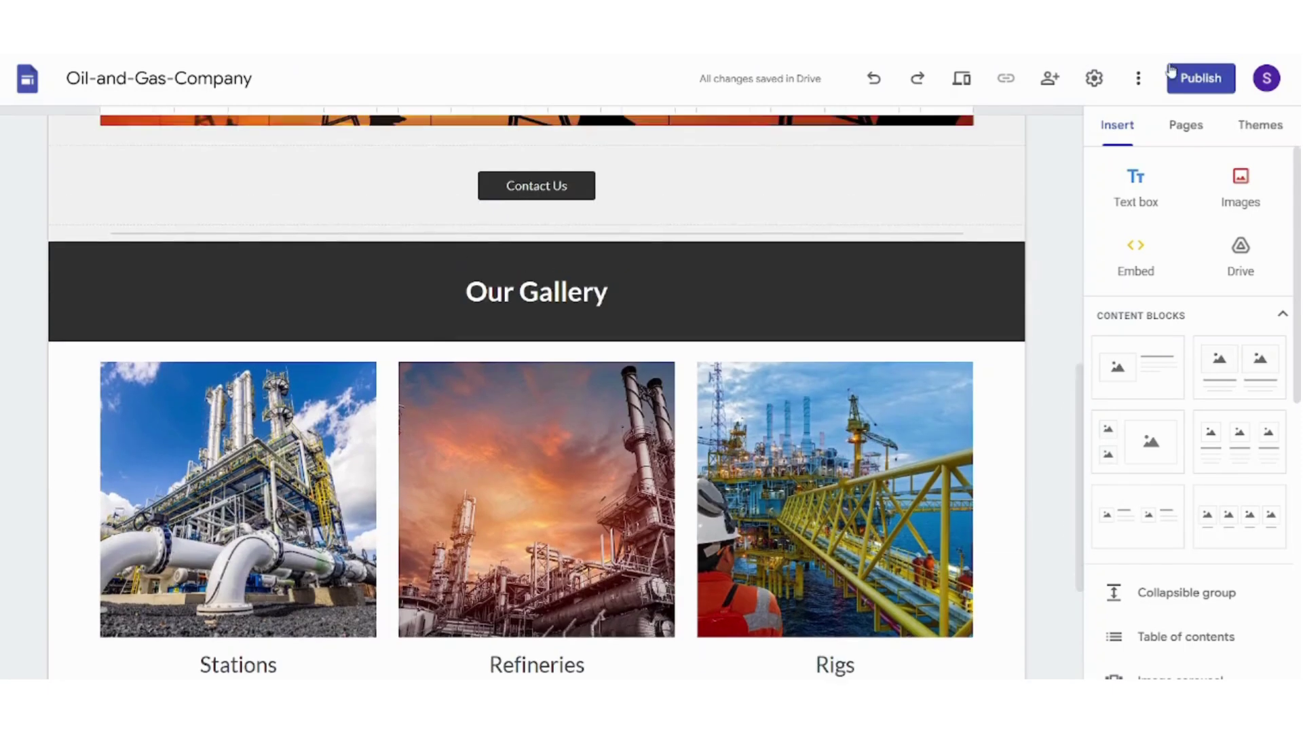
click(1195, 141)
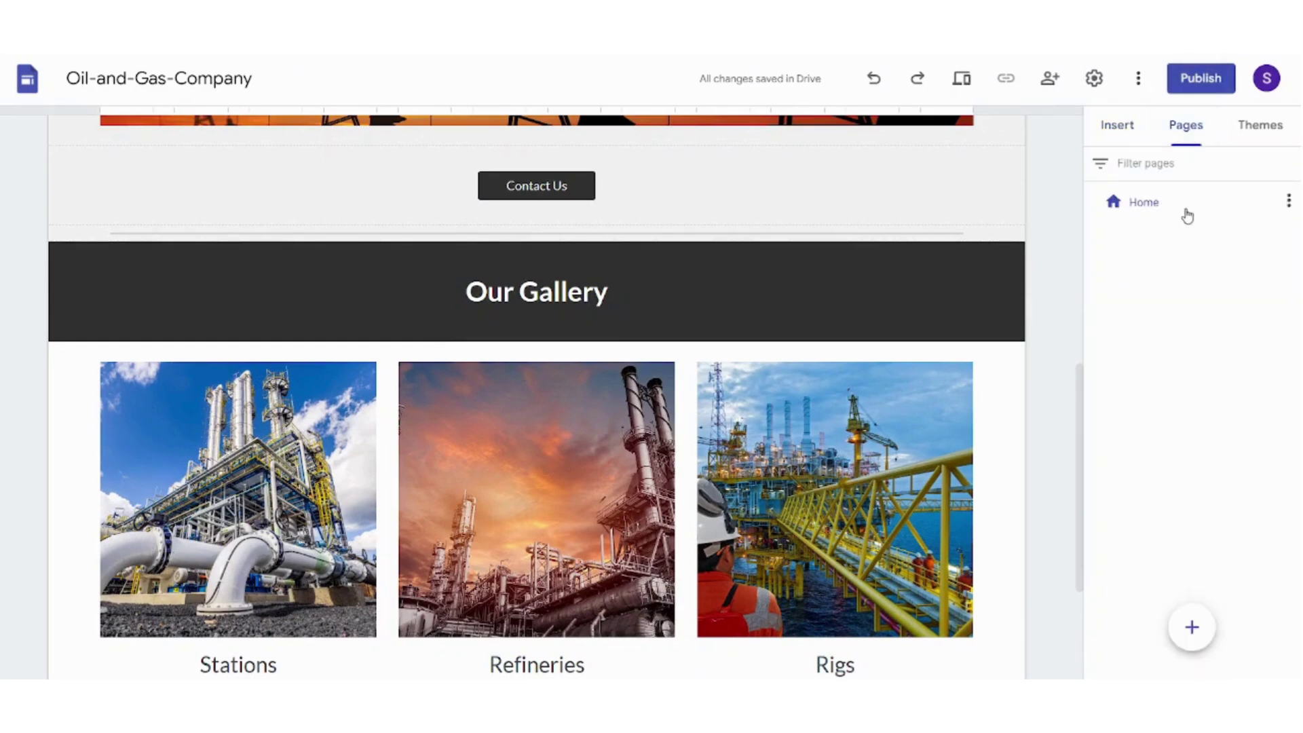
mouse_move(1194, 628)
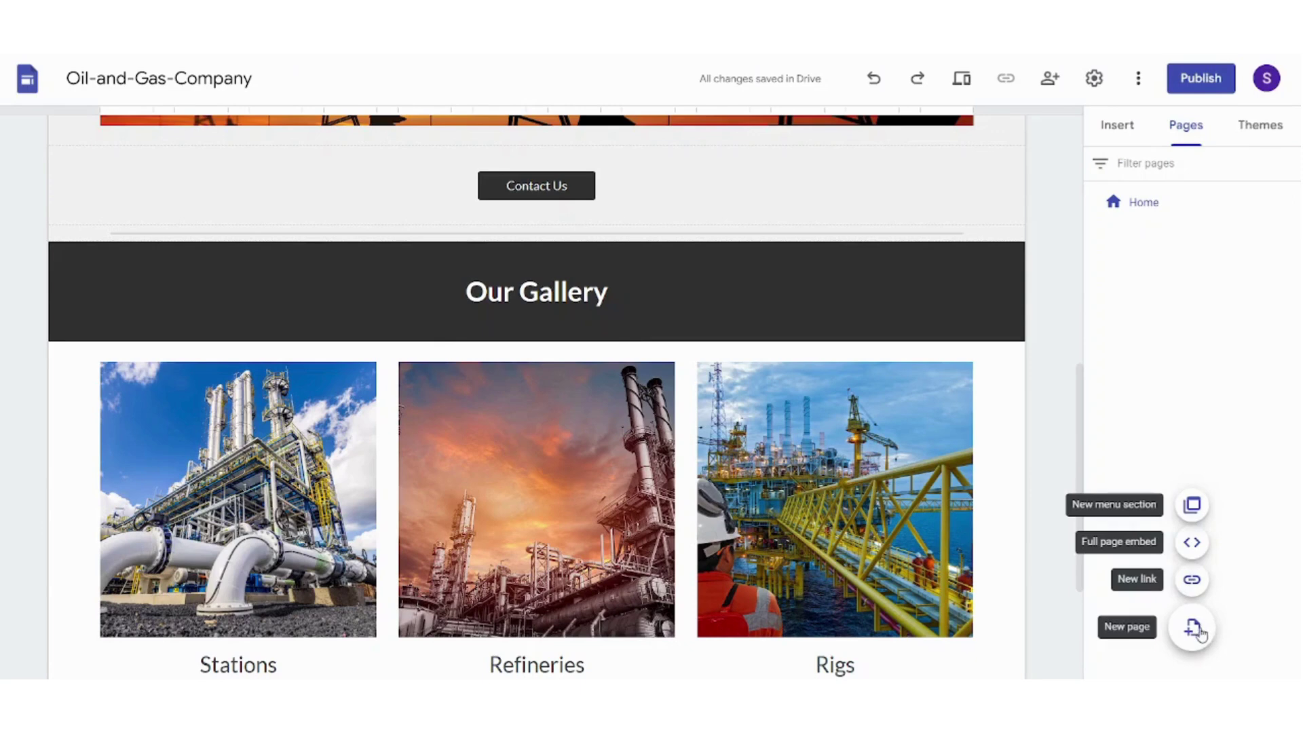
click(1197, 643)
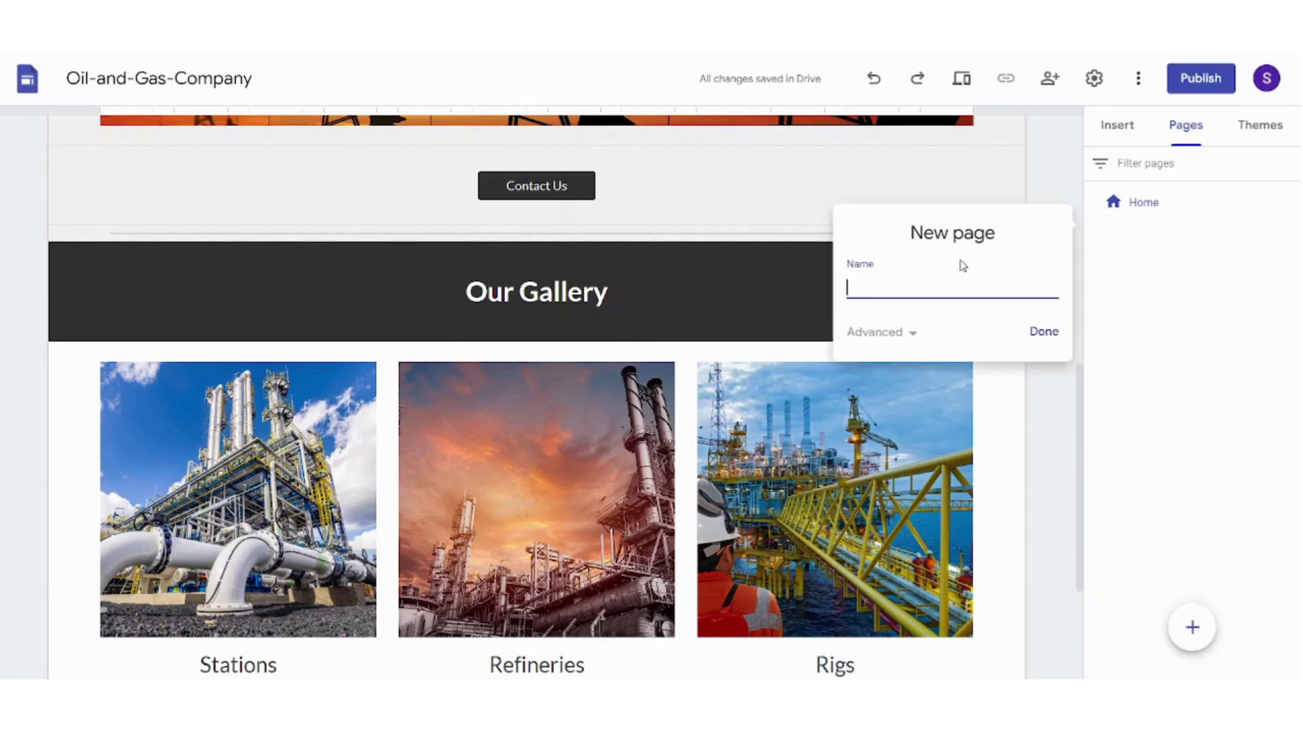
text(C)
text(areers)
click(1042, 332)
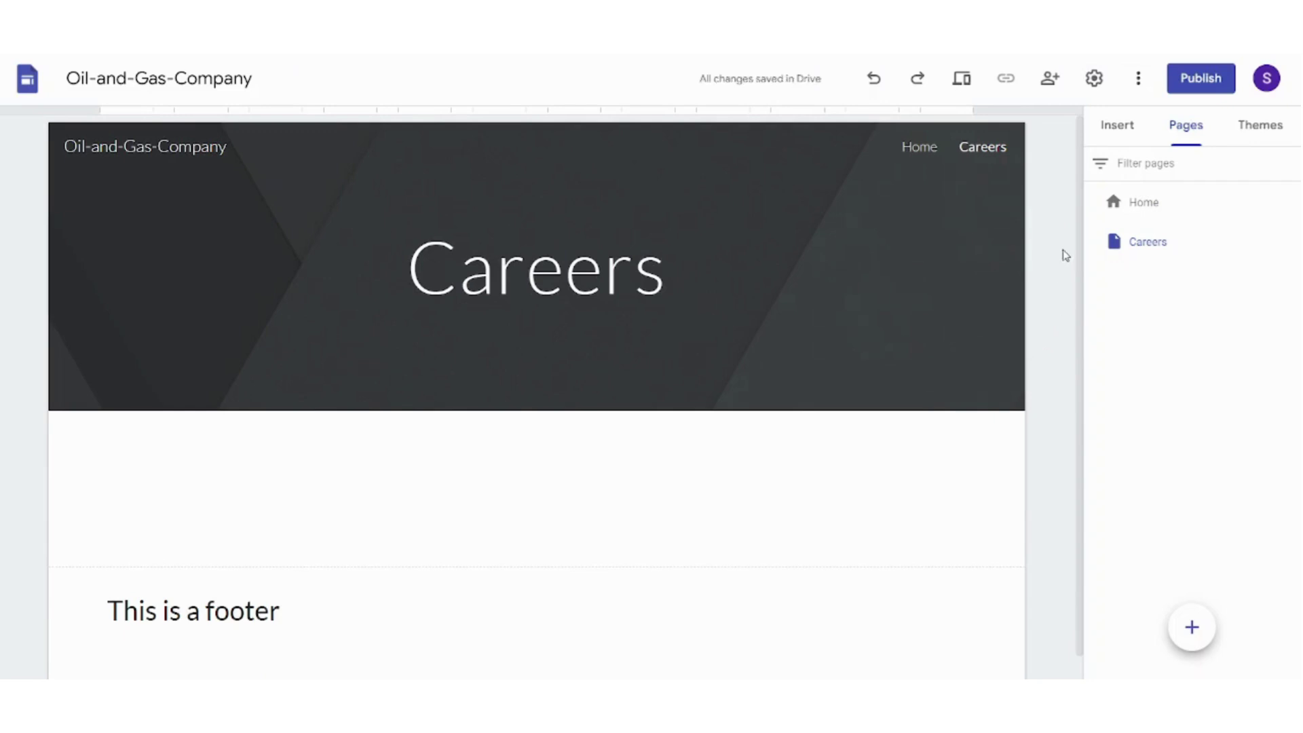
Step: Return to the Home page for editing
mouse_move(1079, 271)
mouse_down()
mouse_move(1080, 340)
mouse_move(1081, 179)
mouse_up()
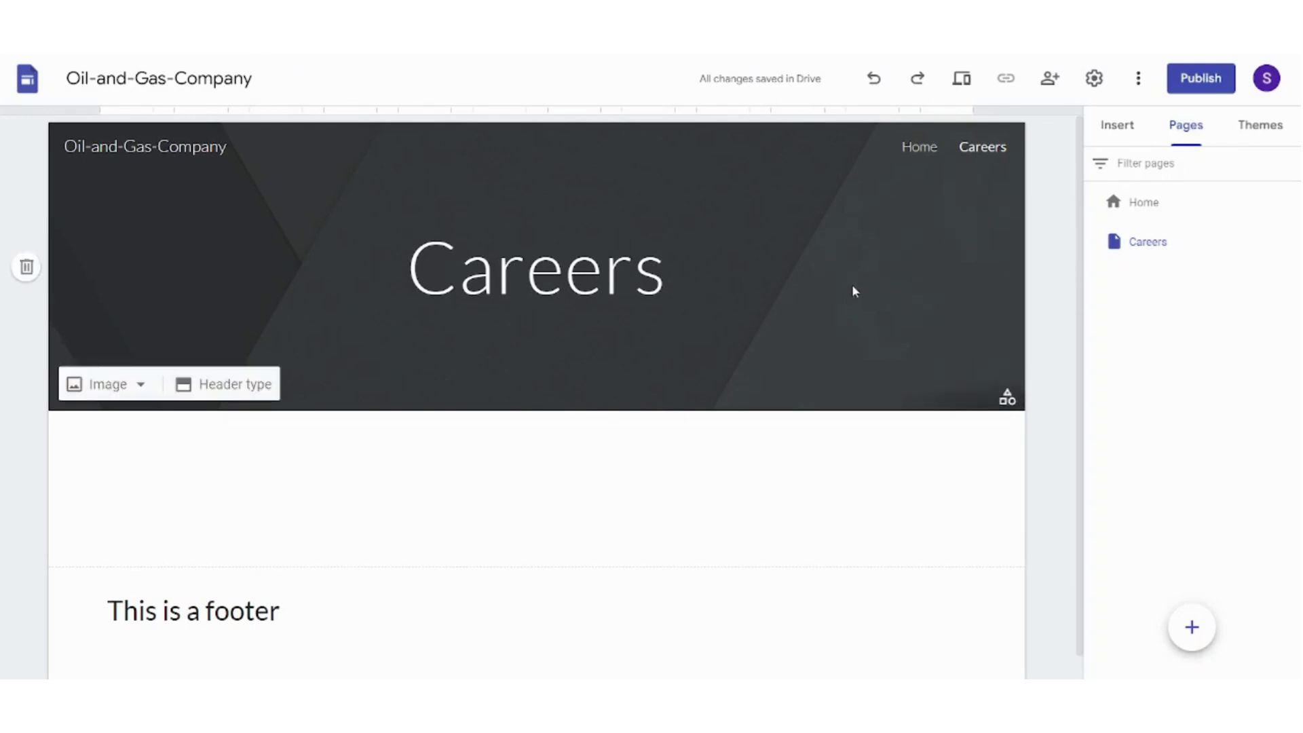
click(1125, 129)
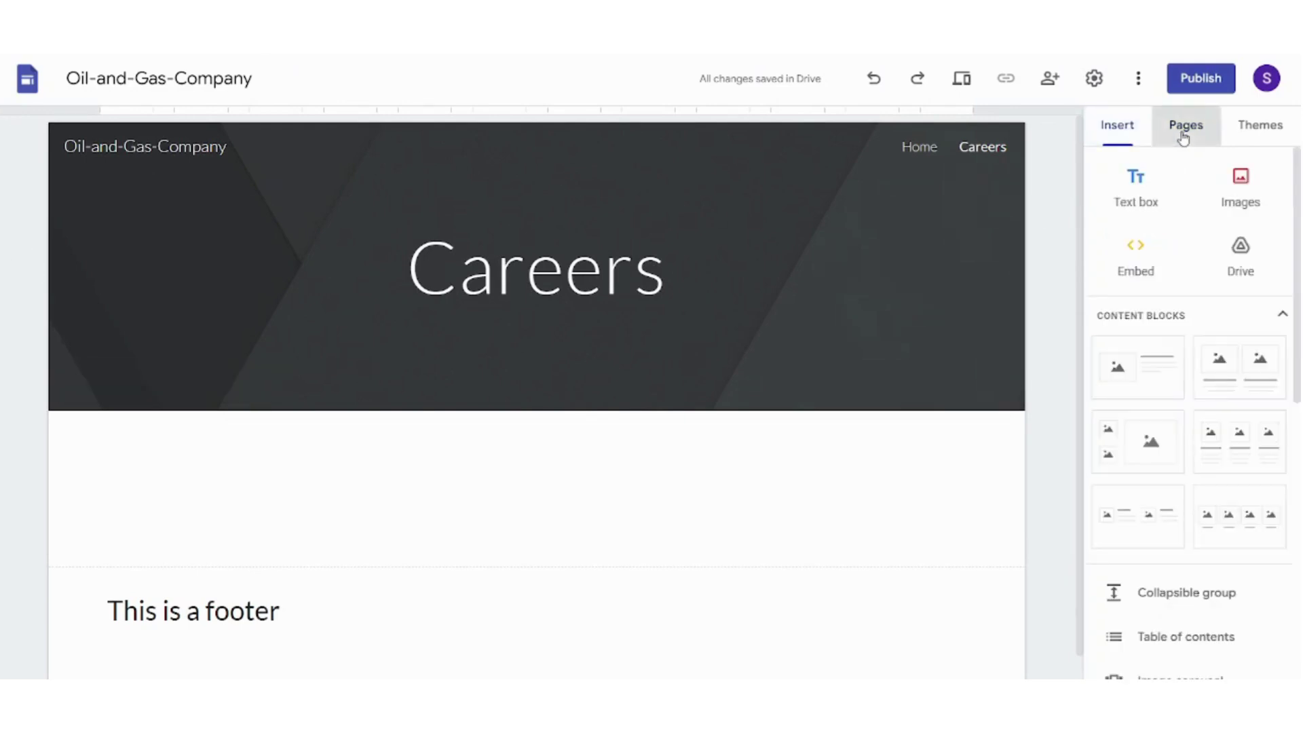
click(1185, 126)
click(1142, 215)
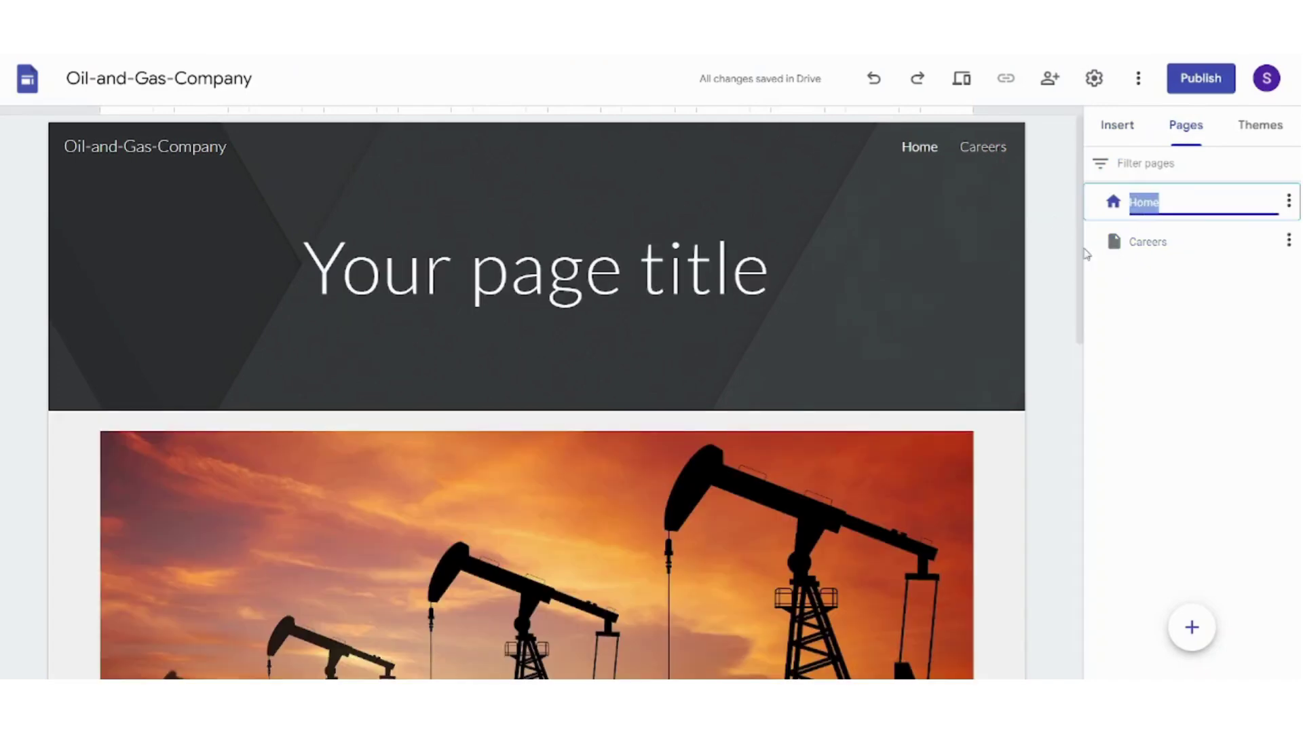
drag(1082, 253, 1079, 440)
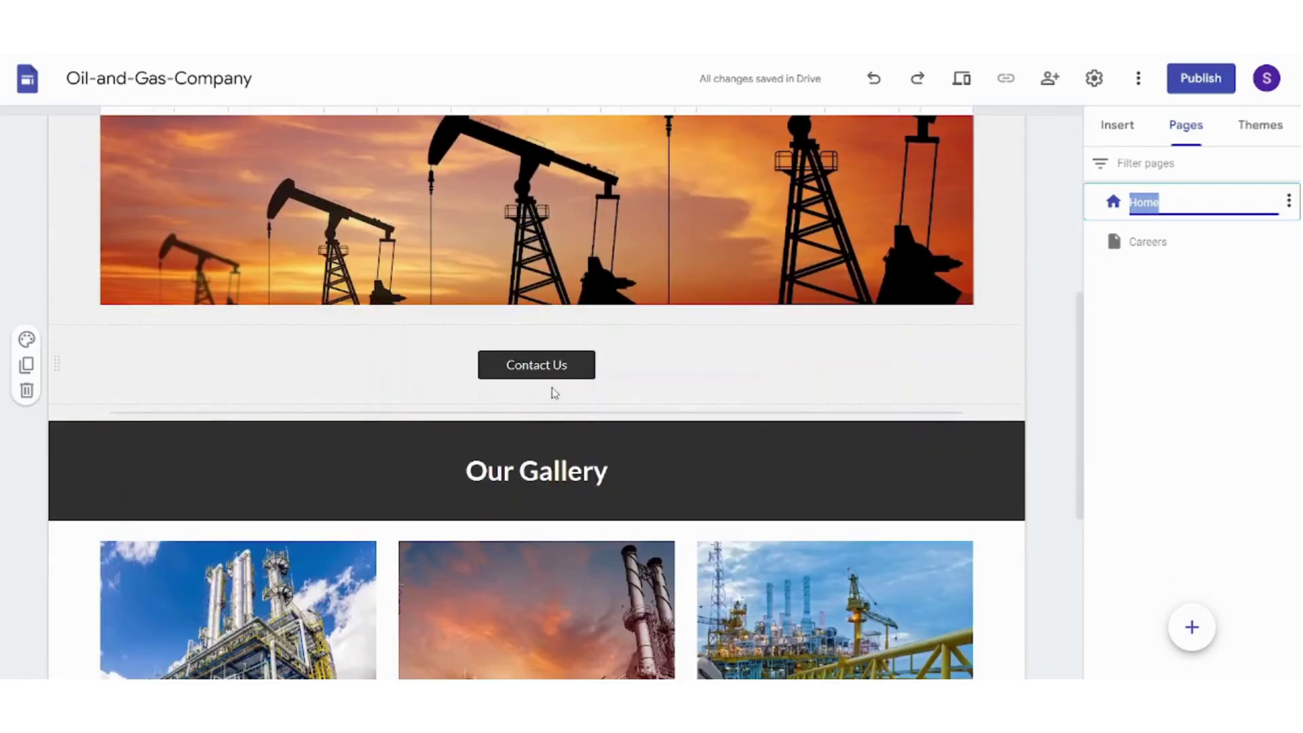
double_click(541, 364)
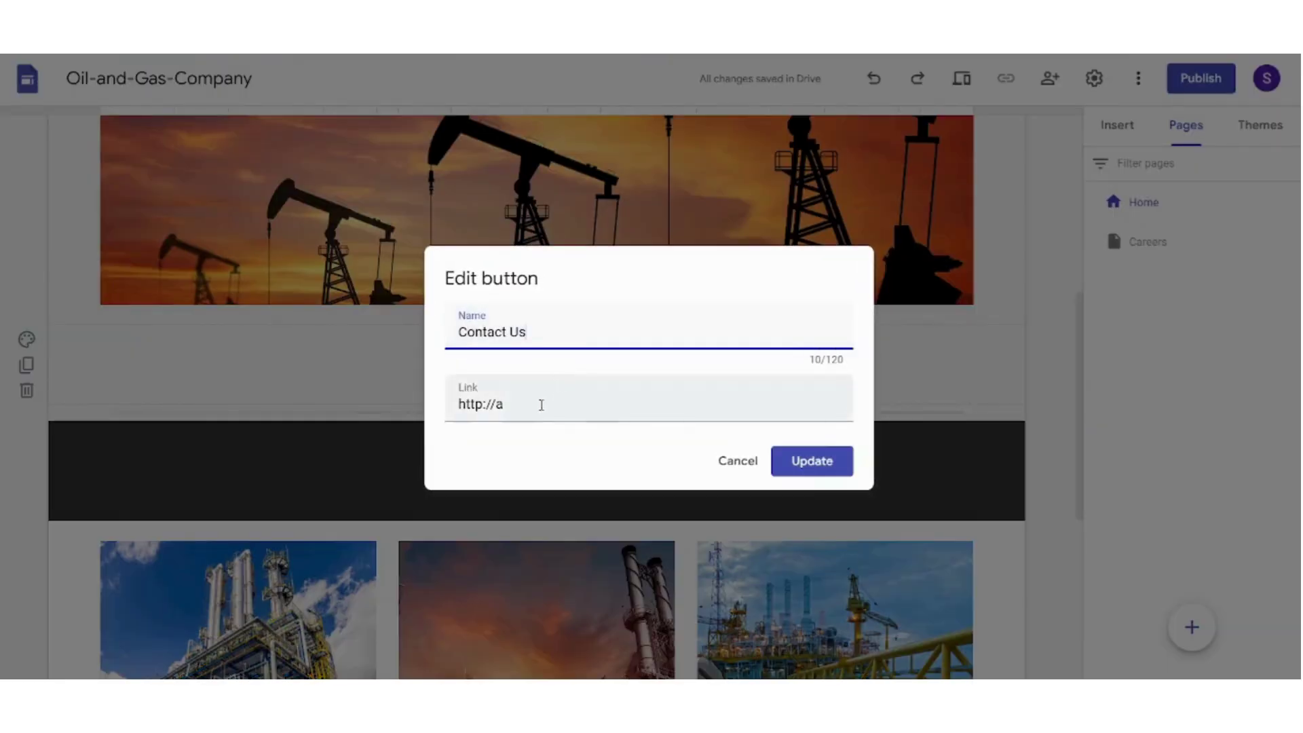
triple_click(541, 405)
key(ctrl+v)
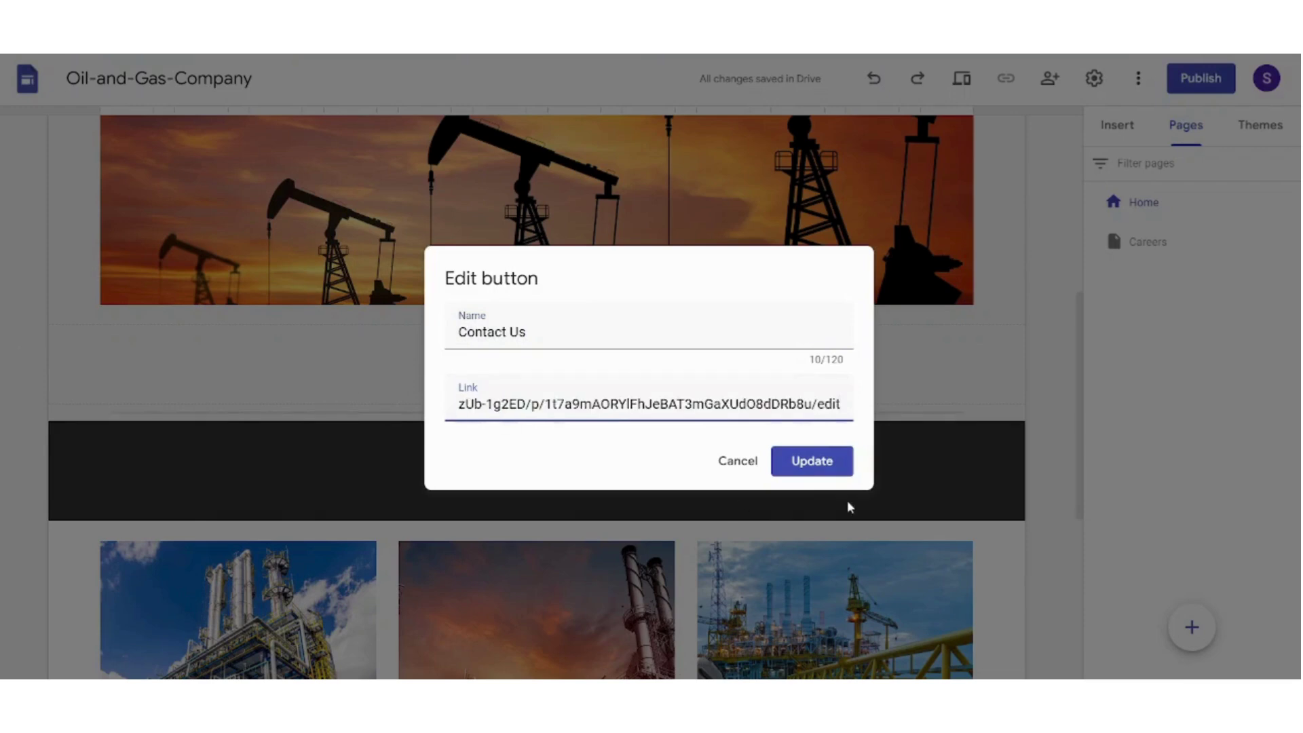
click(833, 465)
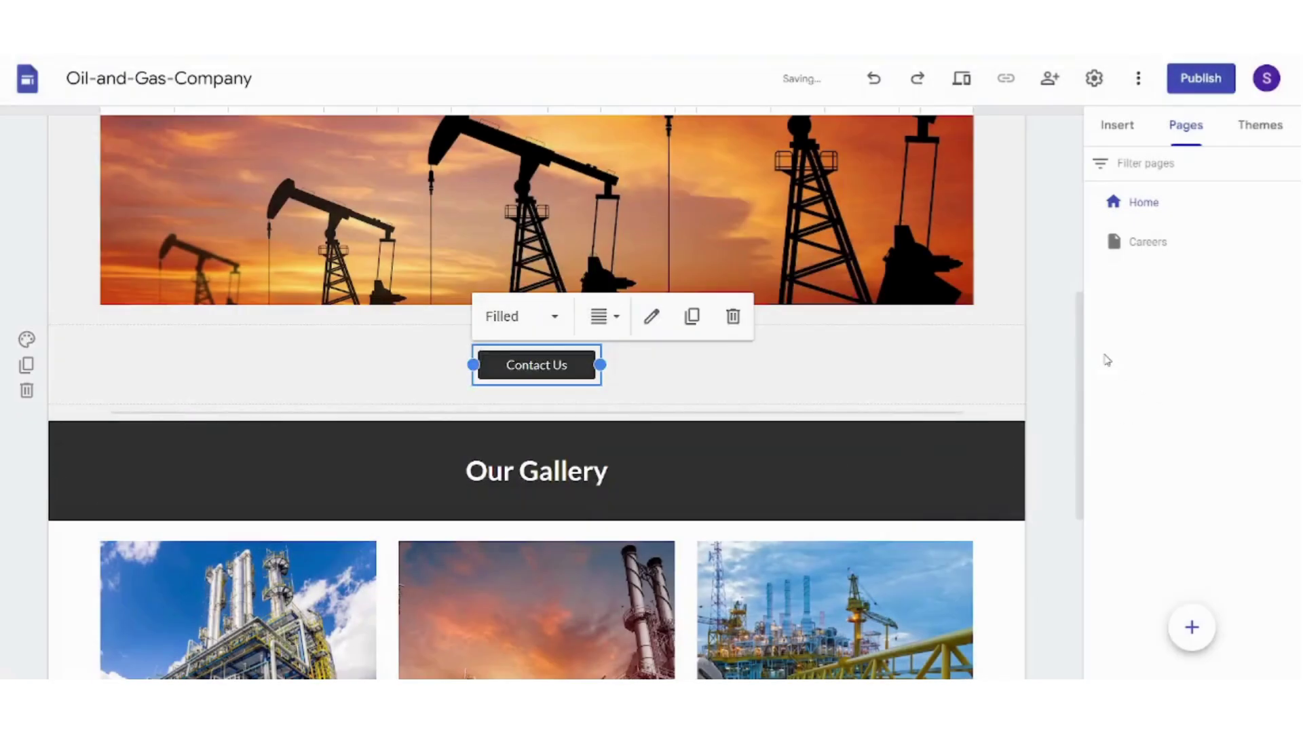
Step: Replace 'Your page title' with 'Oil and Gas Company' and set it to size 48
drag(1079, 340, 1043, 120)
mouse_move(536, 266)
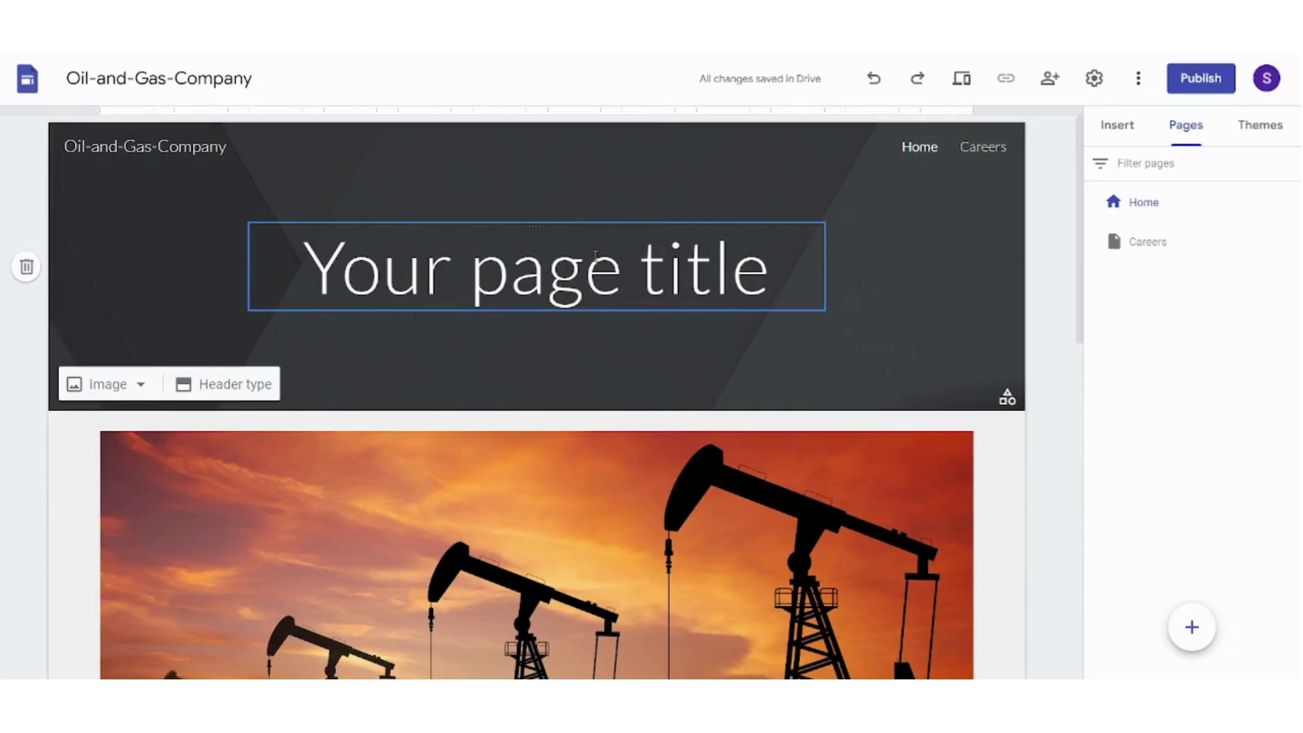
double_click(550, 272)
drag(771, 271, 237, 311)
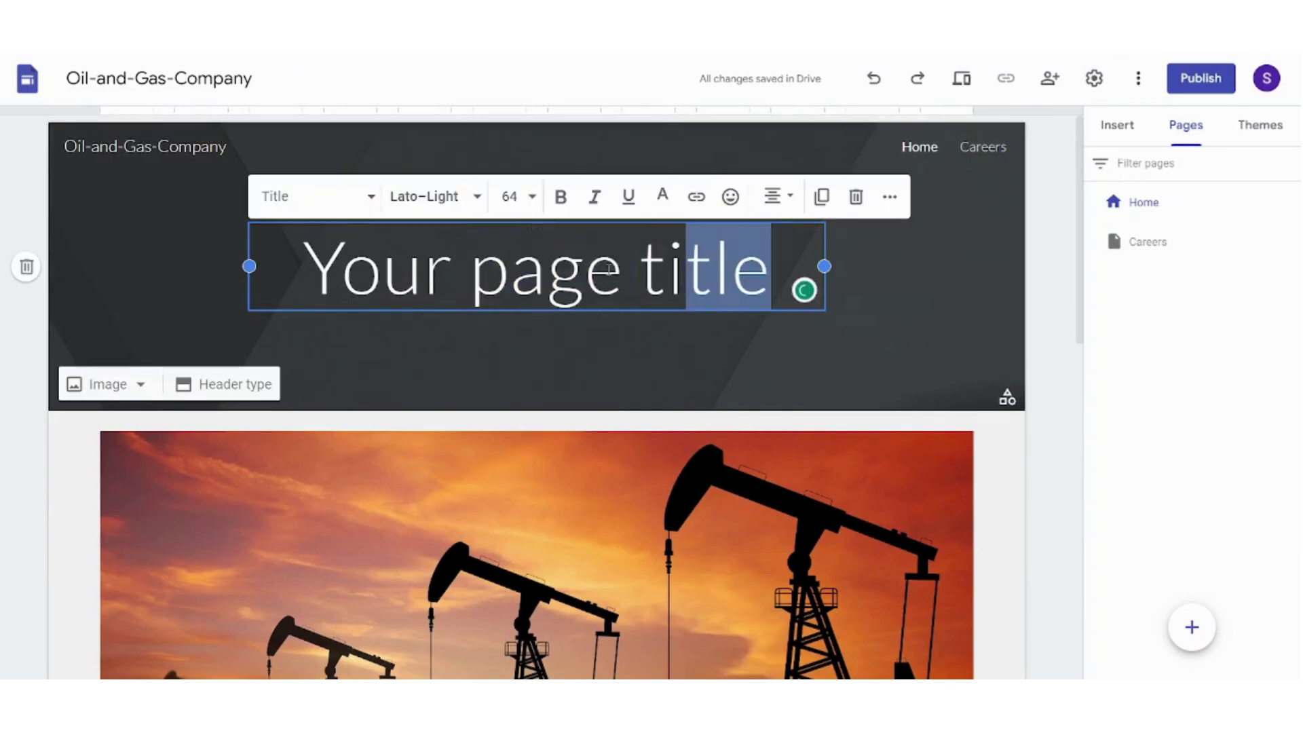
text(Oil and)
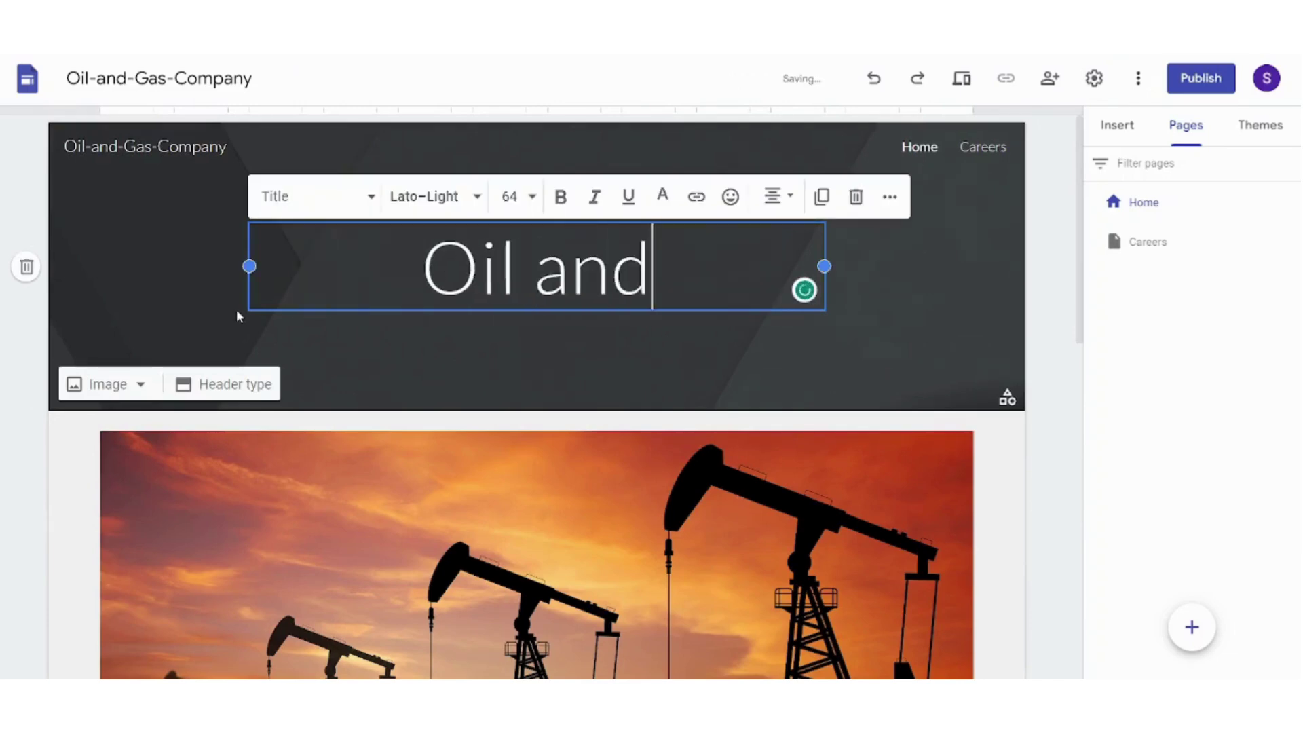
text( Gas Compa)
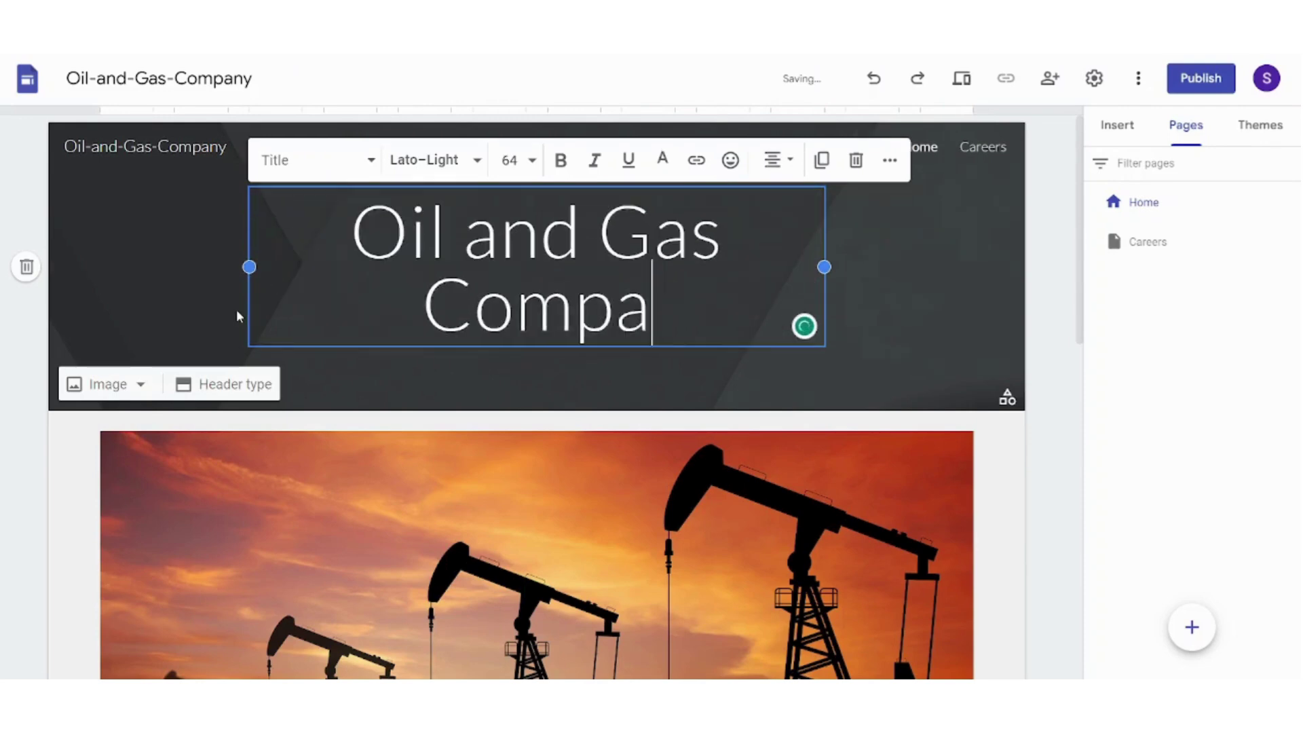
text(ny)
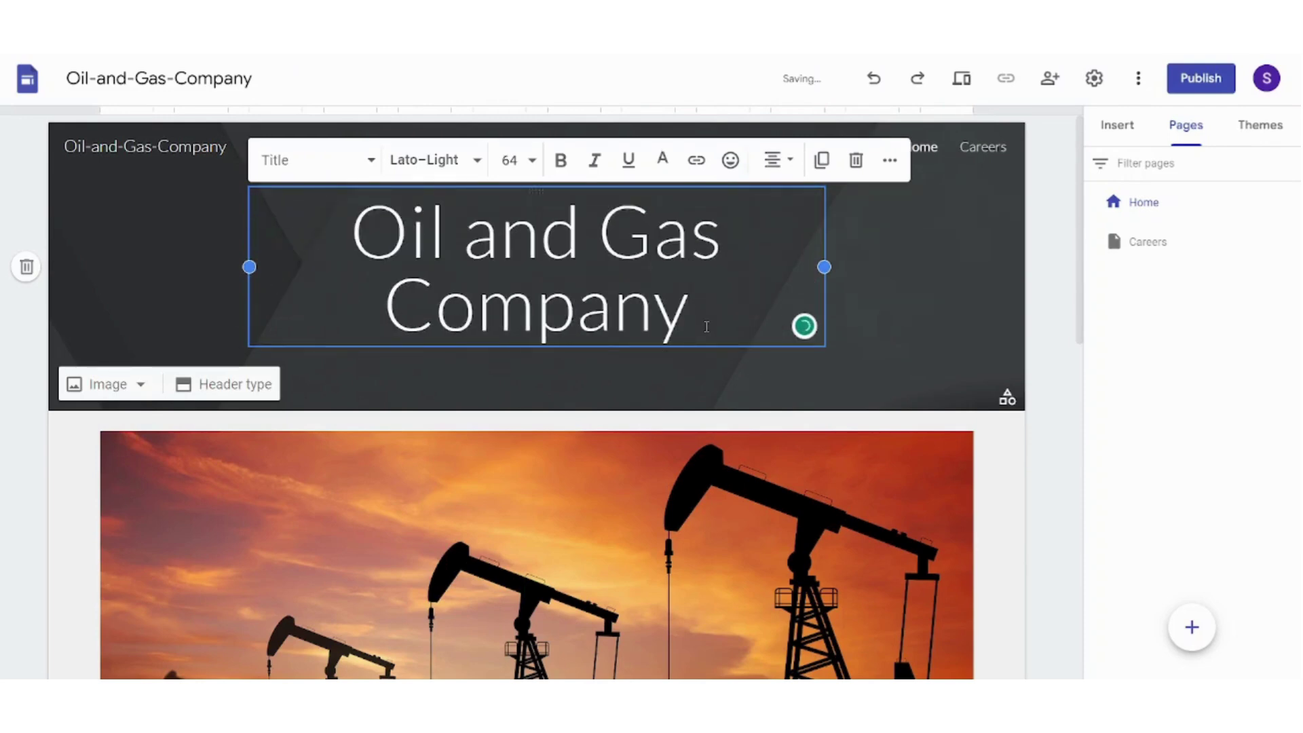
drag(719, 326, 338, 205)
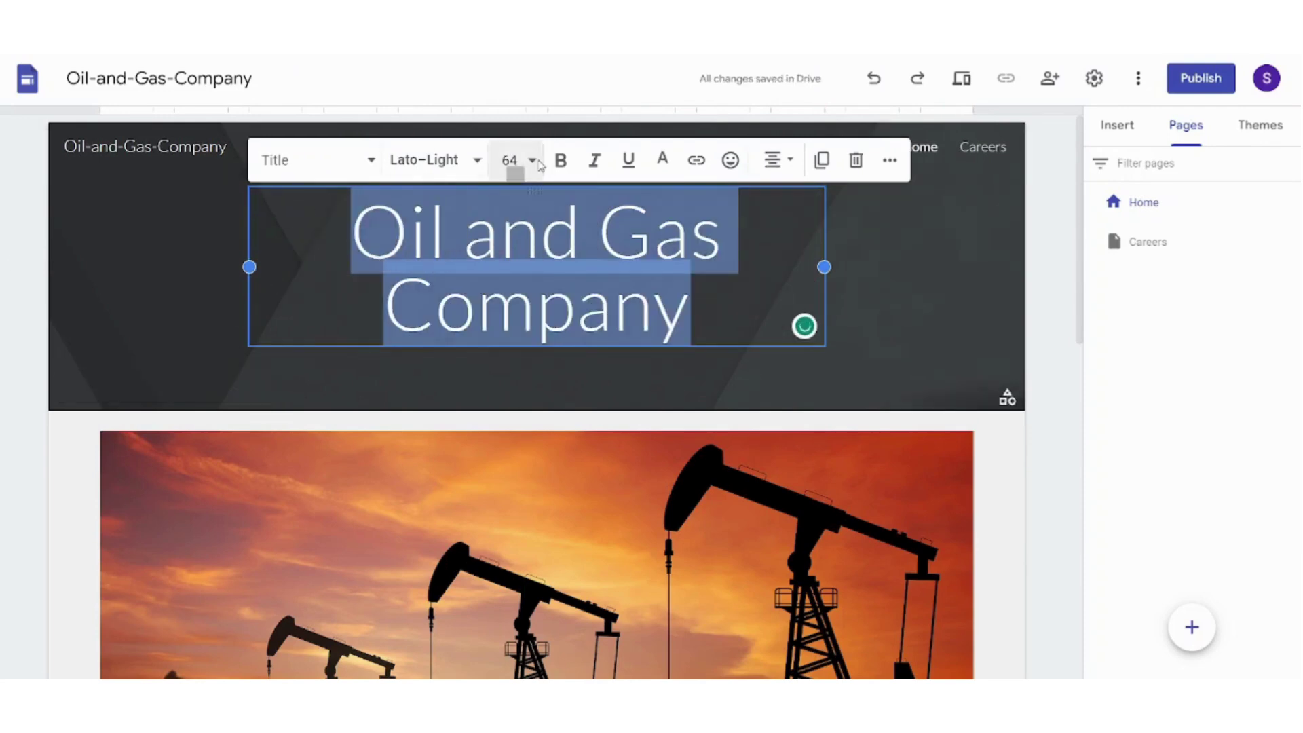
click(511, 160)
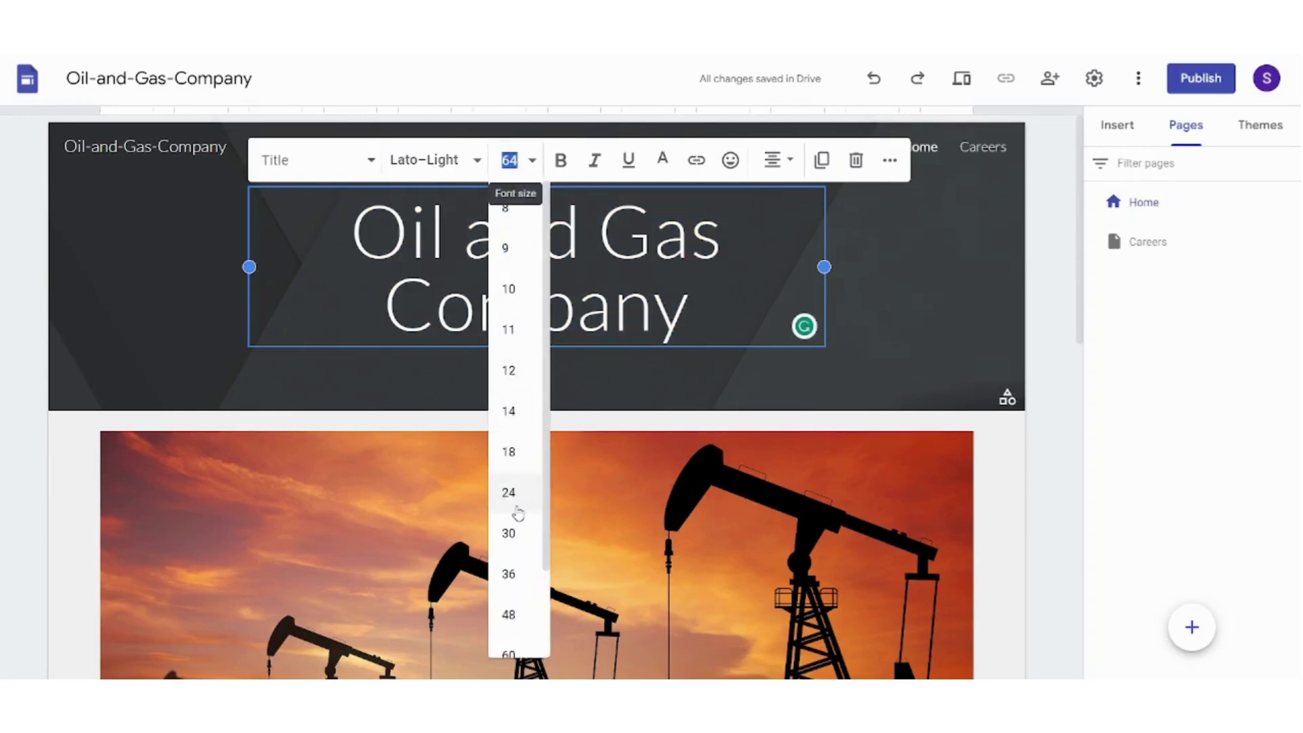
click(520, 626)
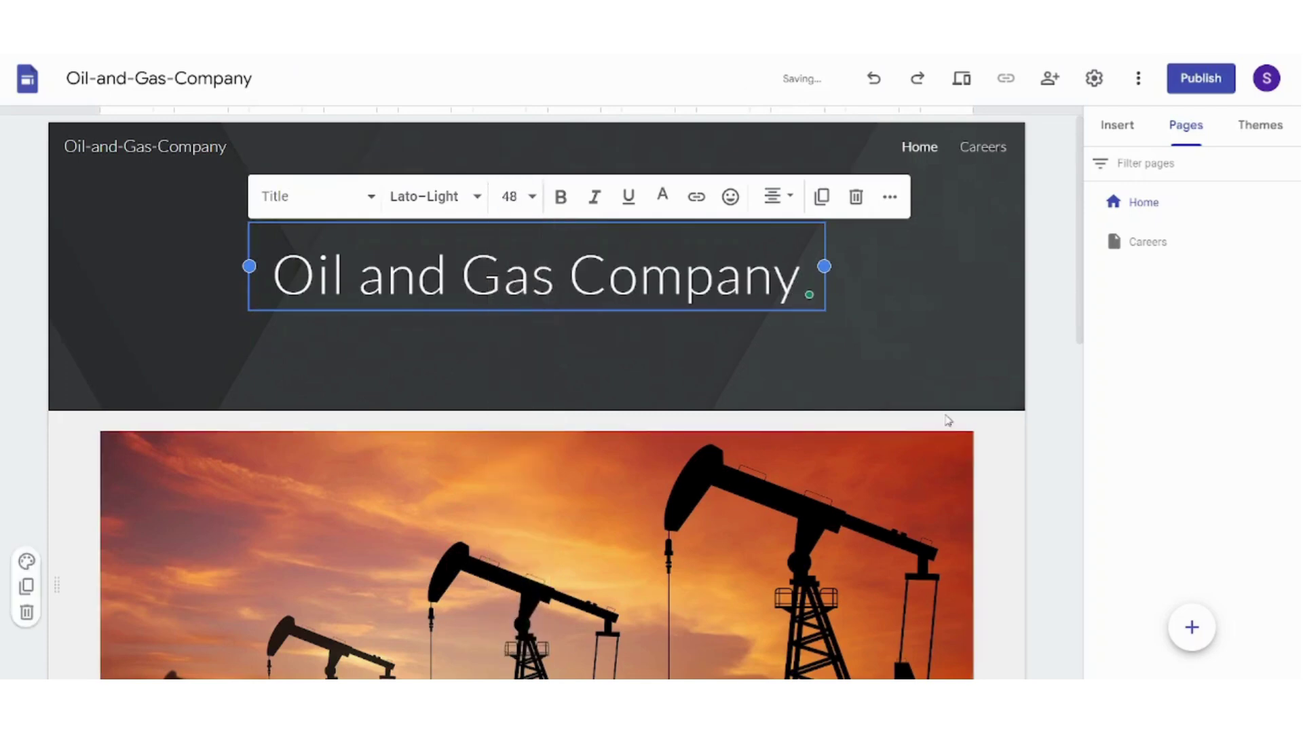
click(1042, 460)
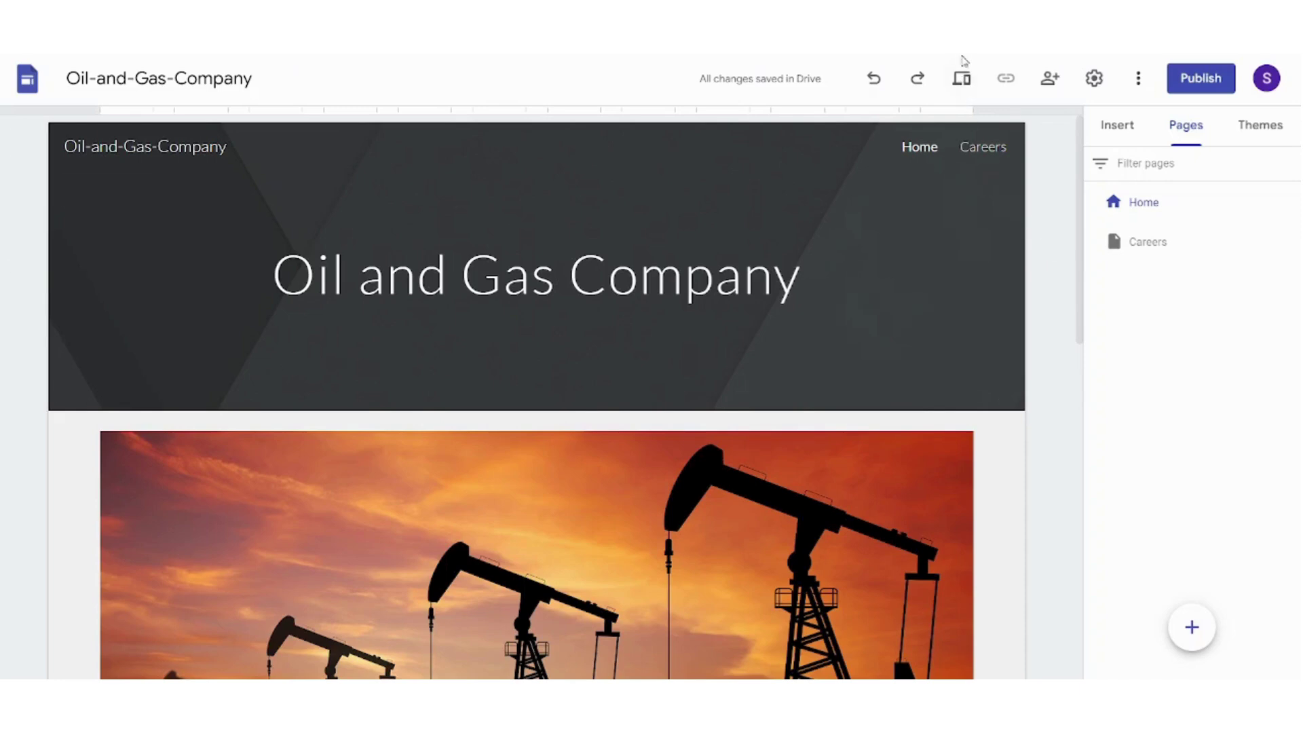
click(963, 79)
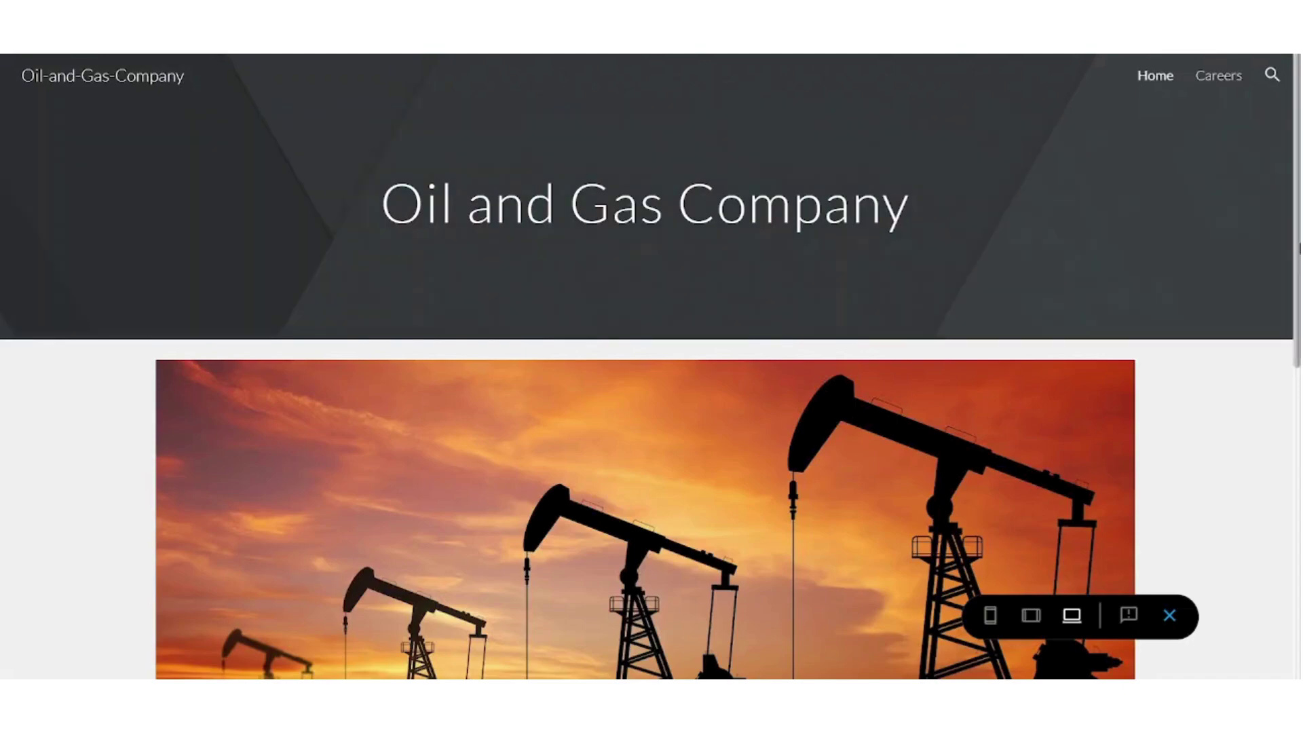
drag(1299, 216, 1299, 475)
scroll(1254, 229, up, 10)
scroll(1254, 230, up, 1)
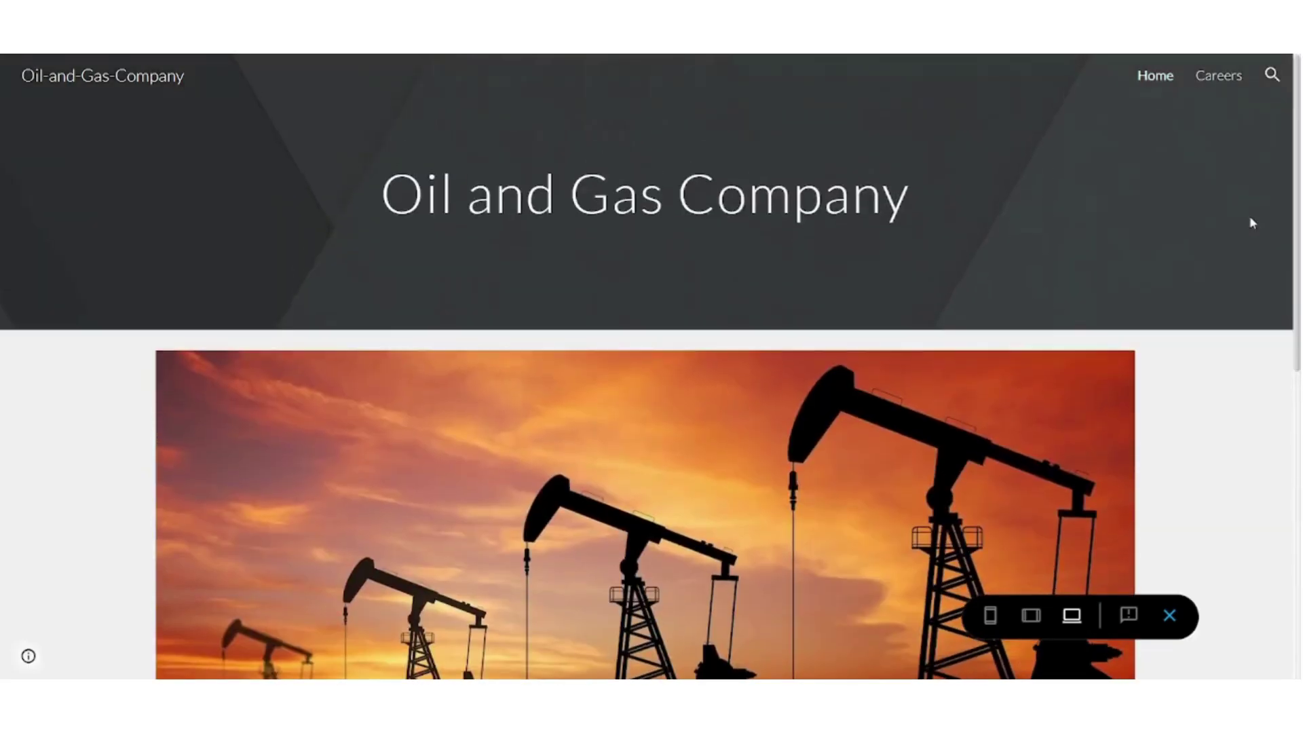
click(1219, 80)
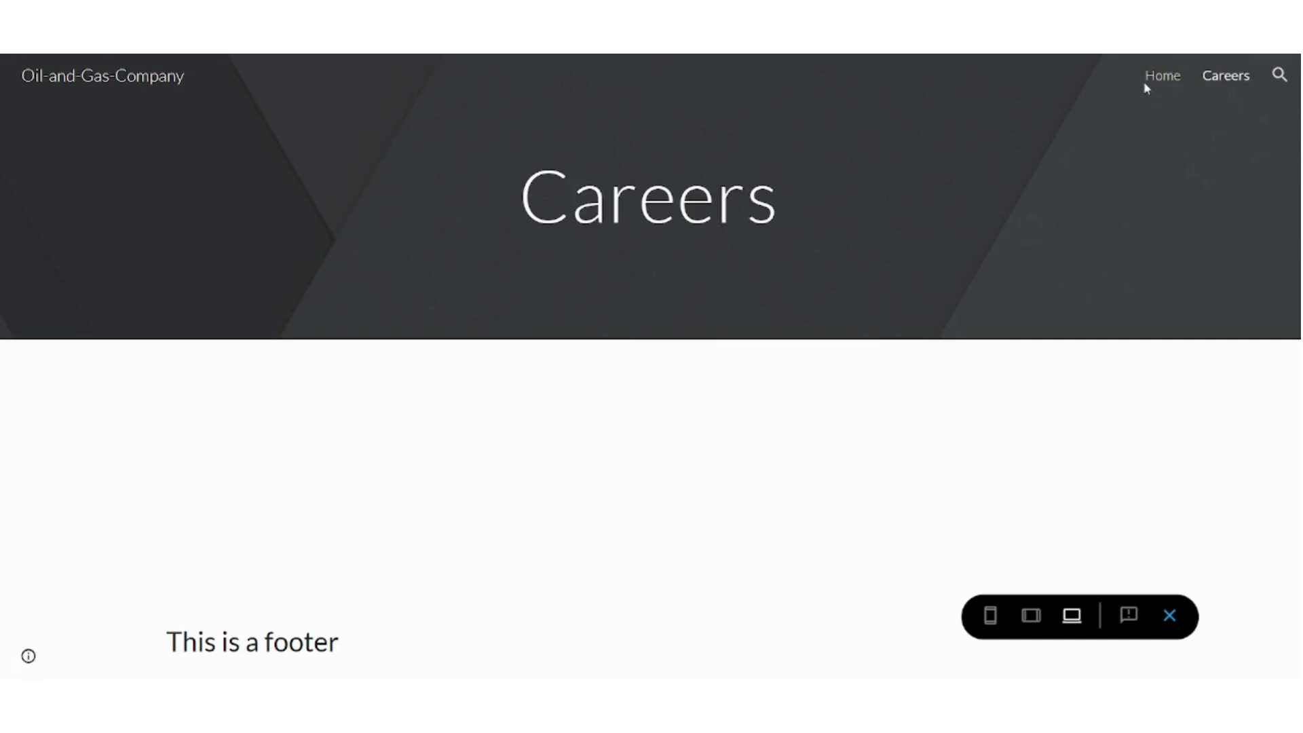
click(1162, 75)
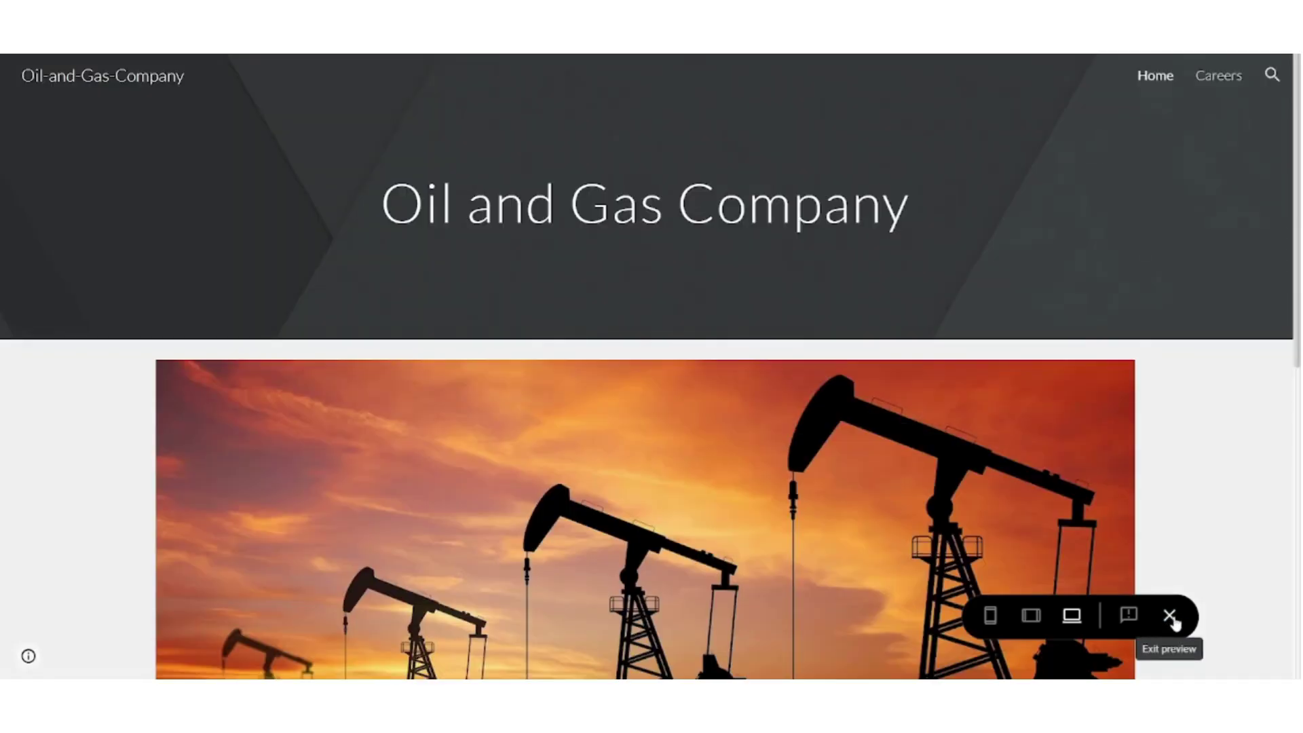
click(1170, 616)
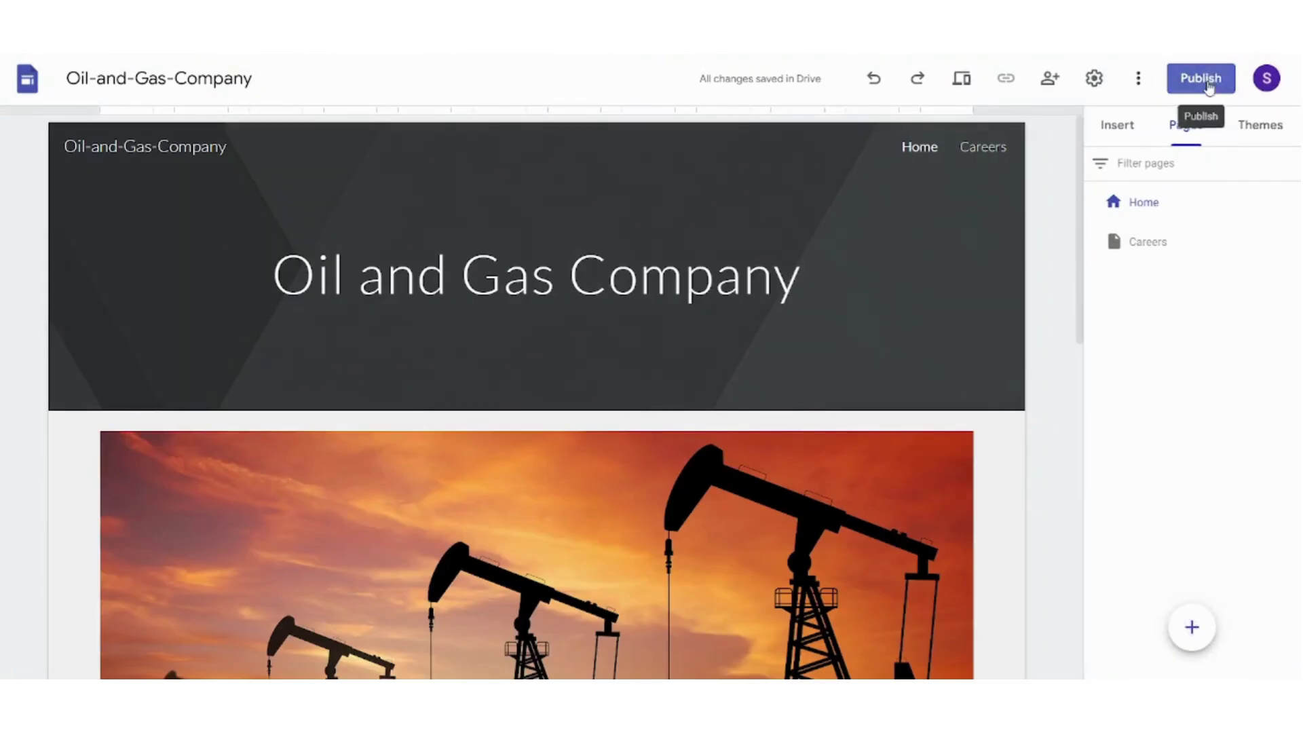
Step: Publish the site at the oil-and-gas-company web address
click(1207, 81)
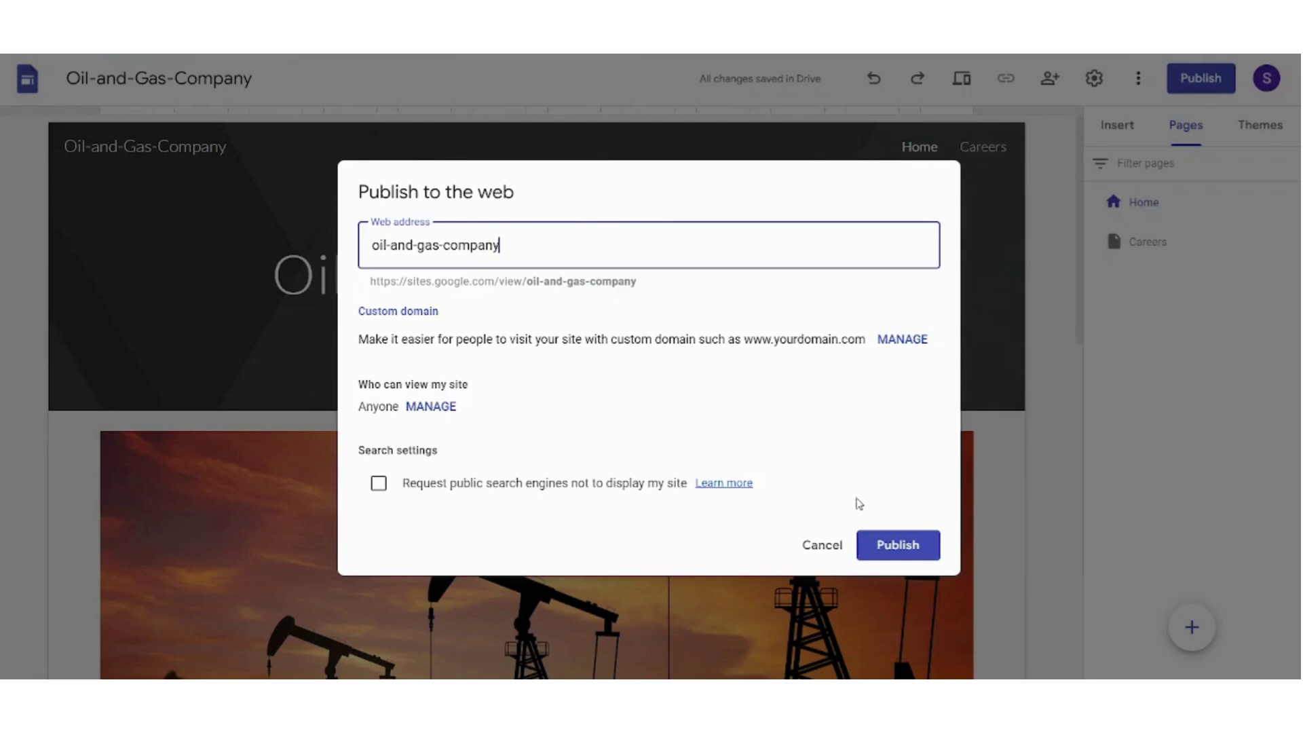
click(887, 551)
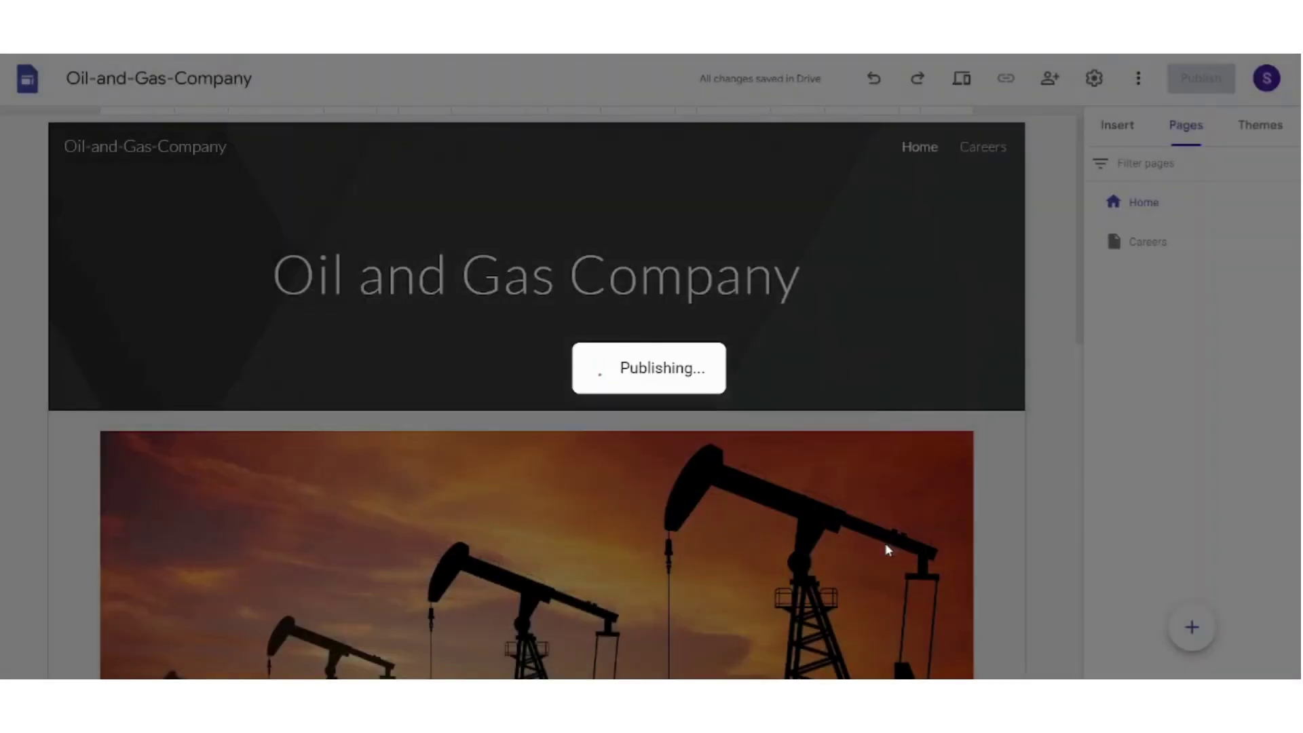